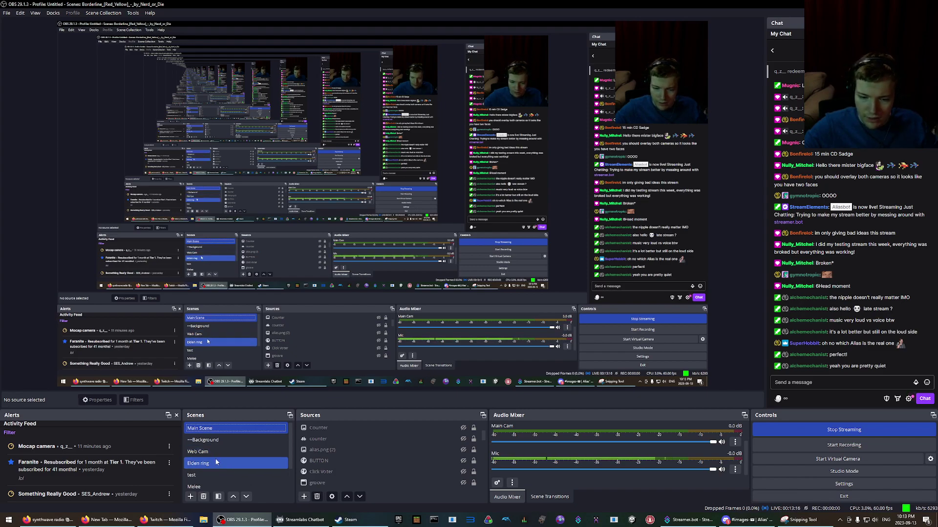
- Switch to Streamer.bot and bring its window over the OBS preview
click(216, 463)
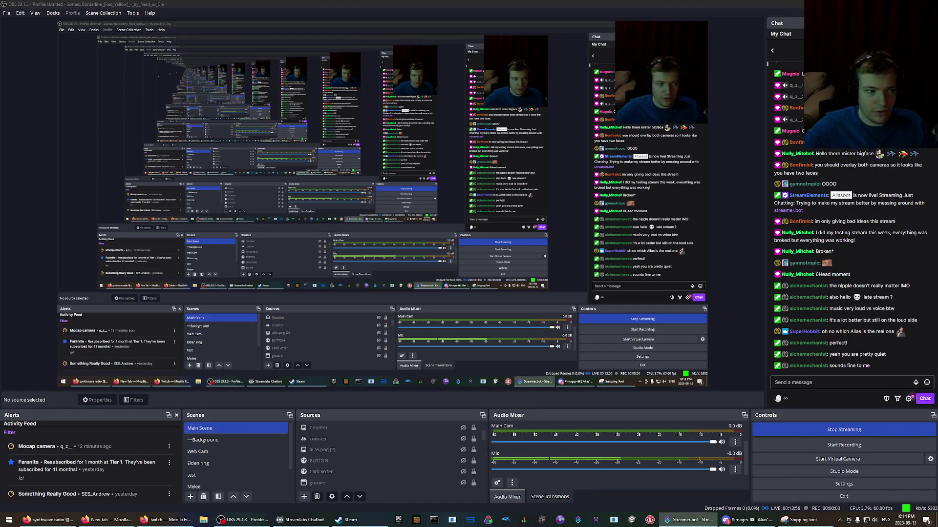
drag(0, 162, 396, 156)
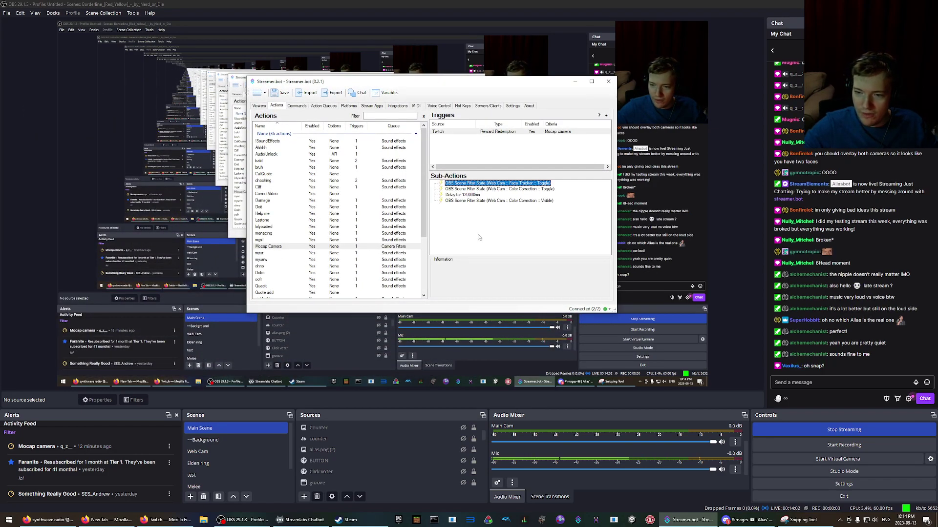
right_click(460, 212)
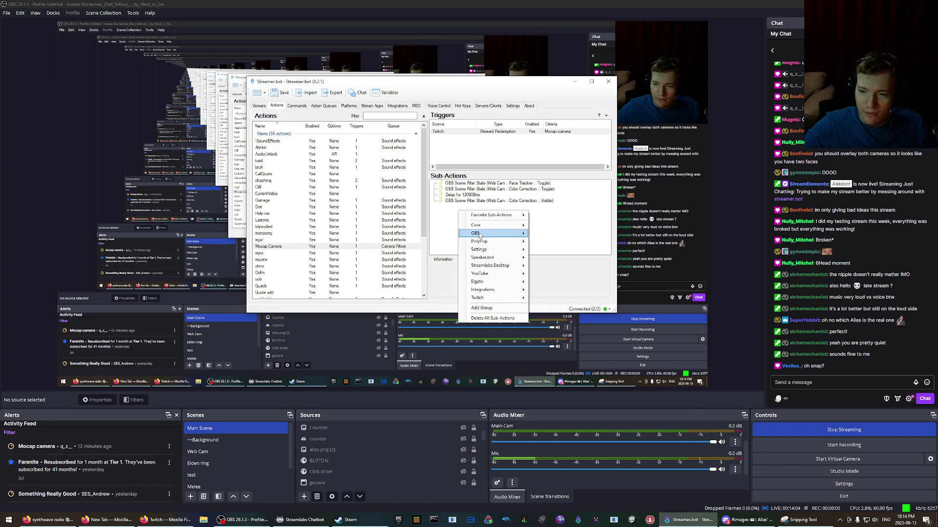
mouse_move(469, 291)
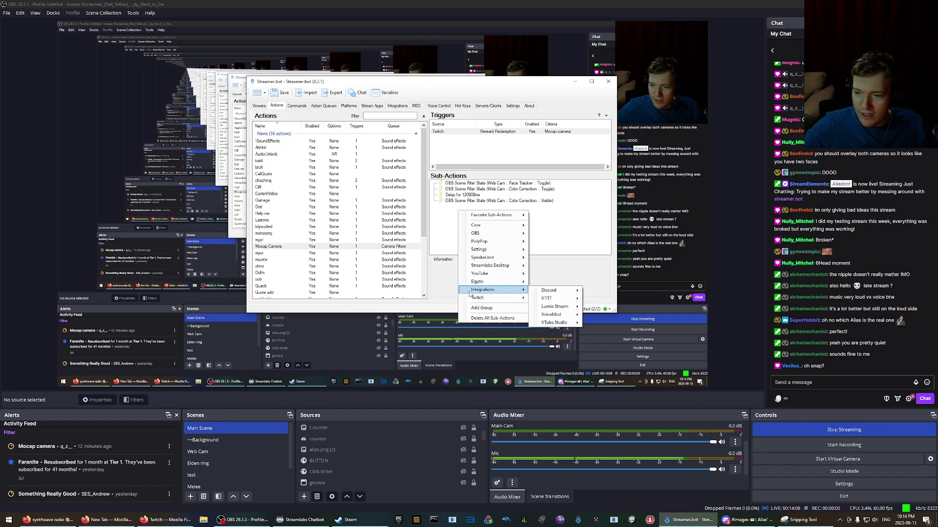
mouse_move(508, 300)
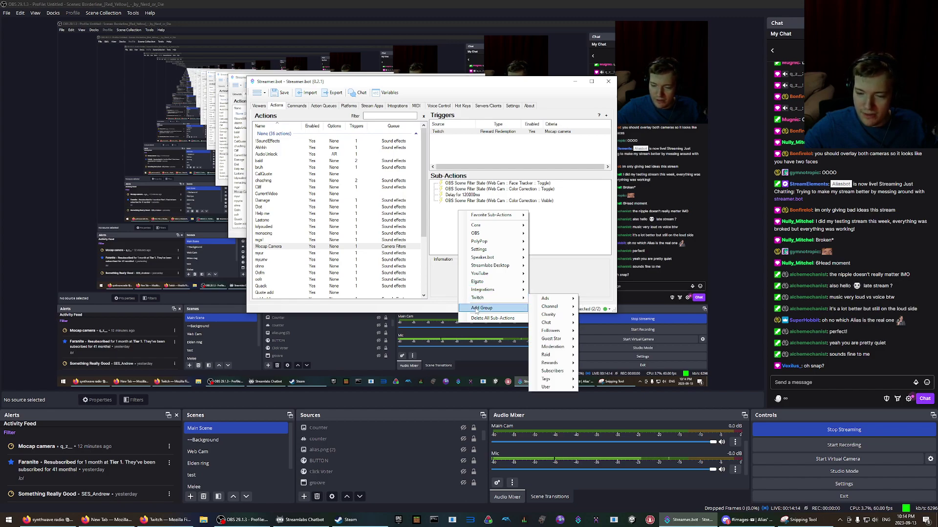
mouse_move(484, 270)
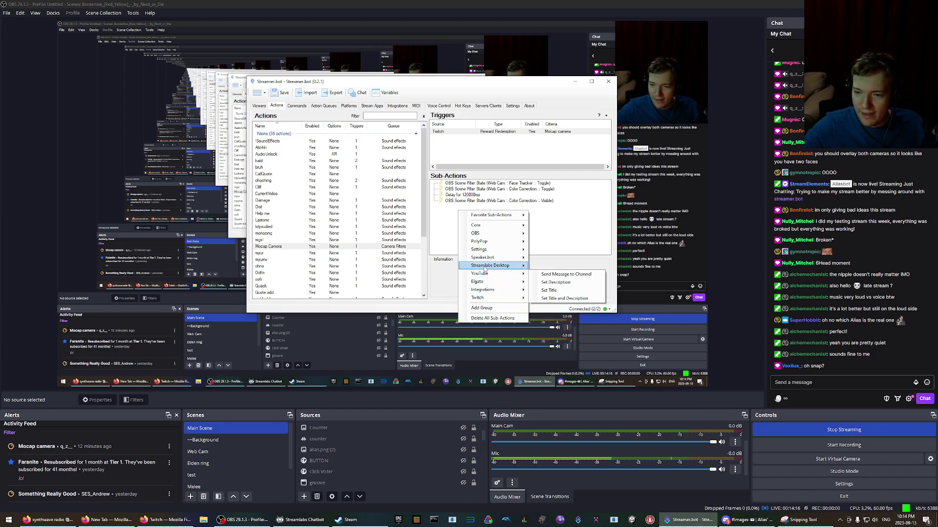
mouse_move(484, 233)
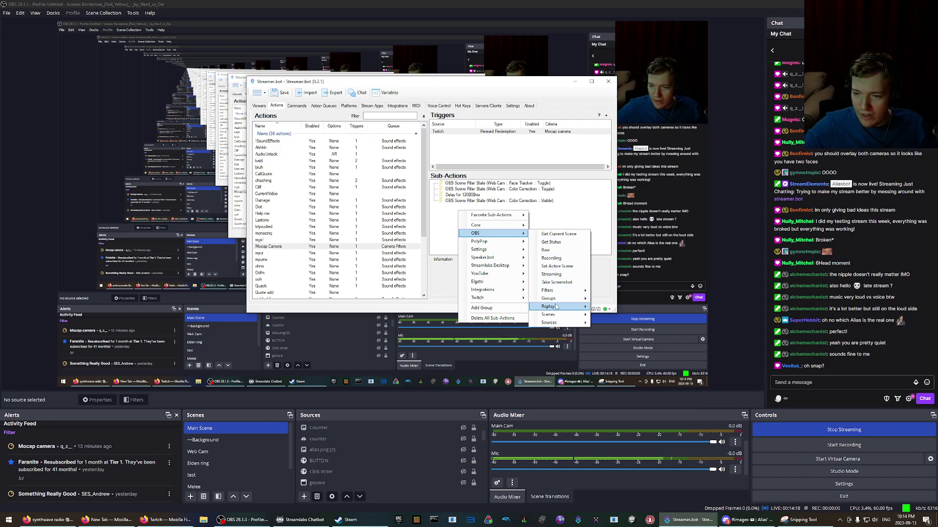
mouse_move(557, 319)
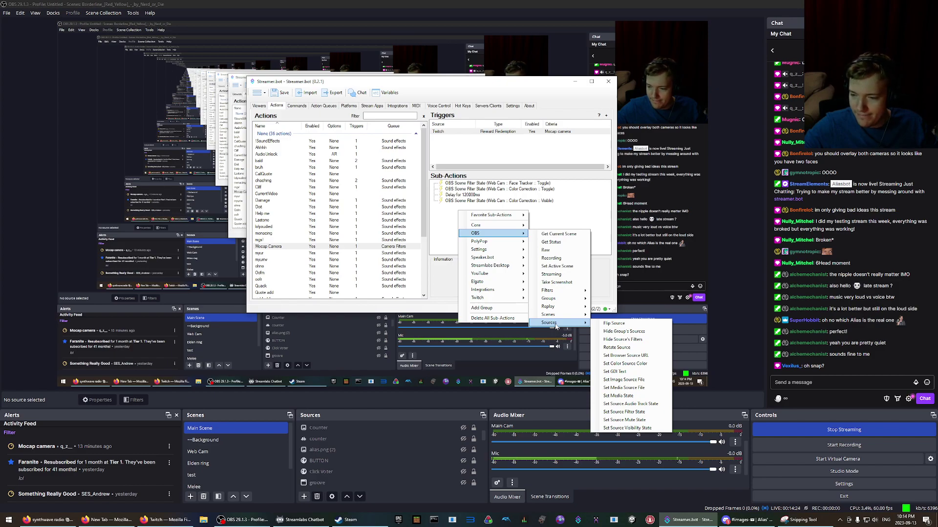
click(578, 214)
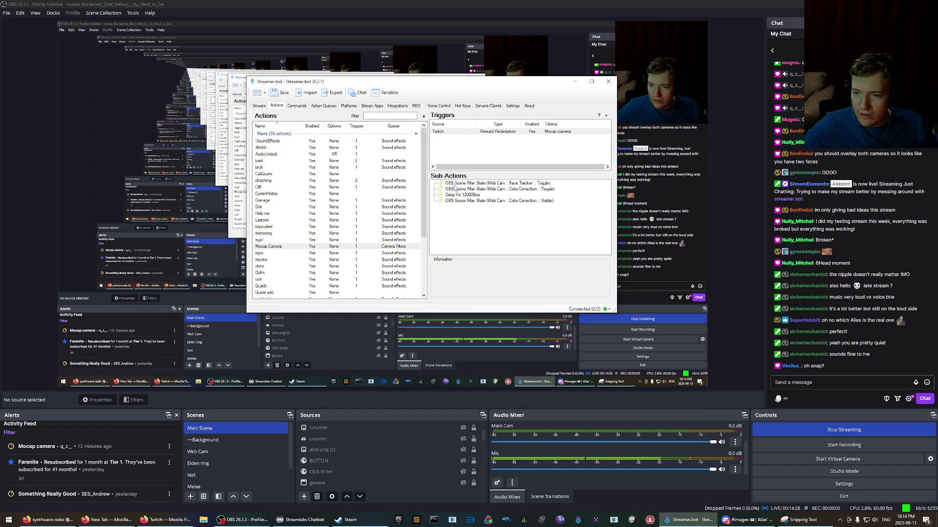
right_click(480, 221)
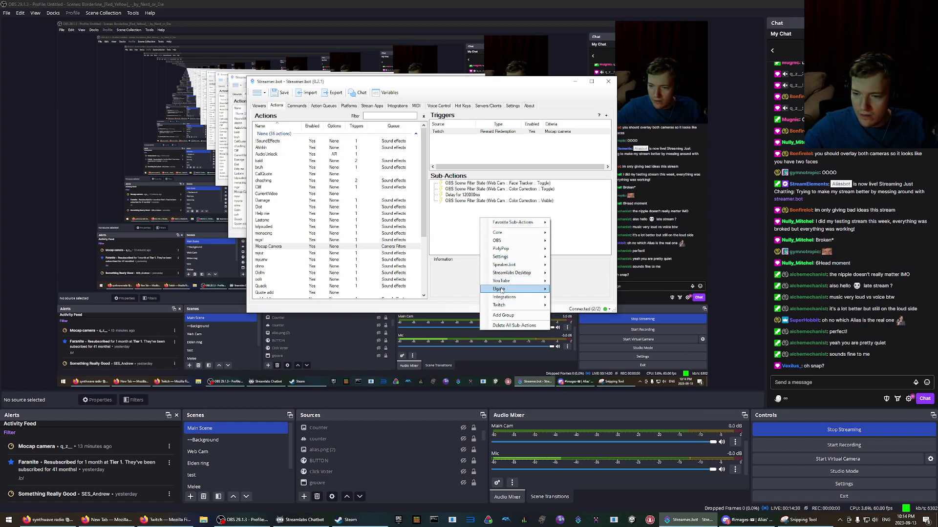
mouse_move(511, 240)
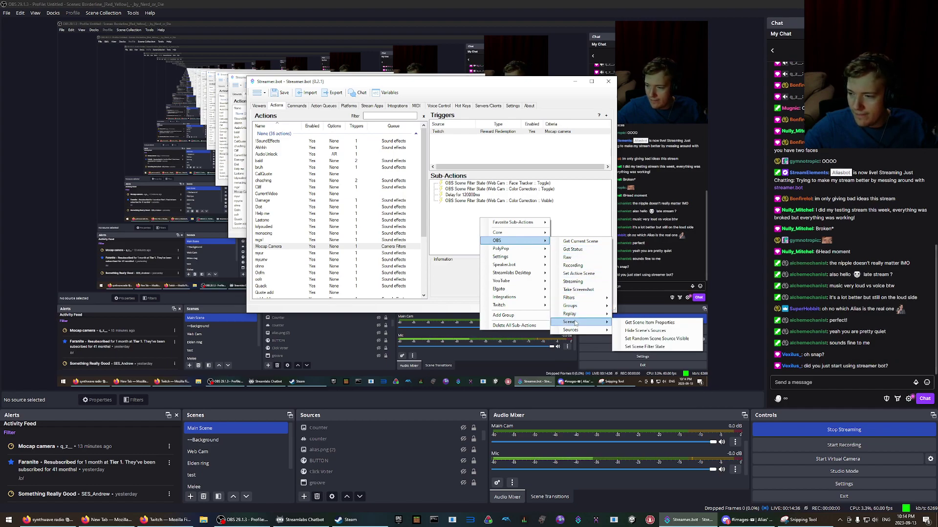
mouse_move(576, 324)
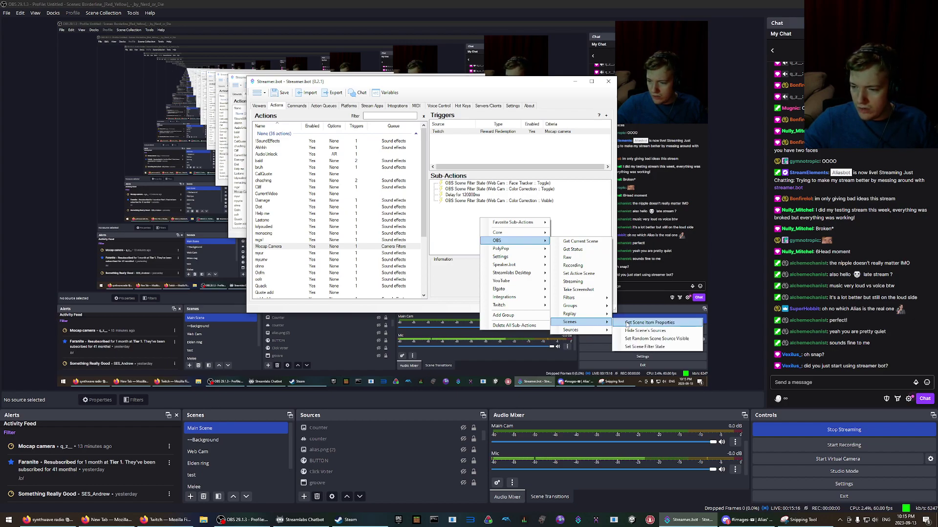
click(631, 349)
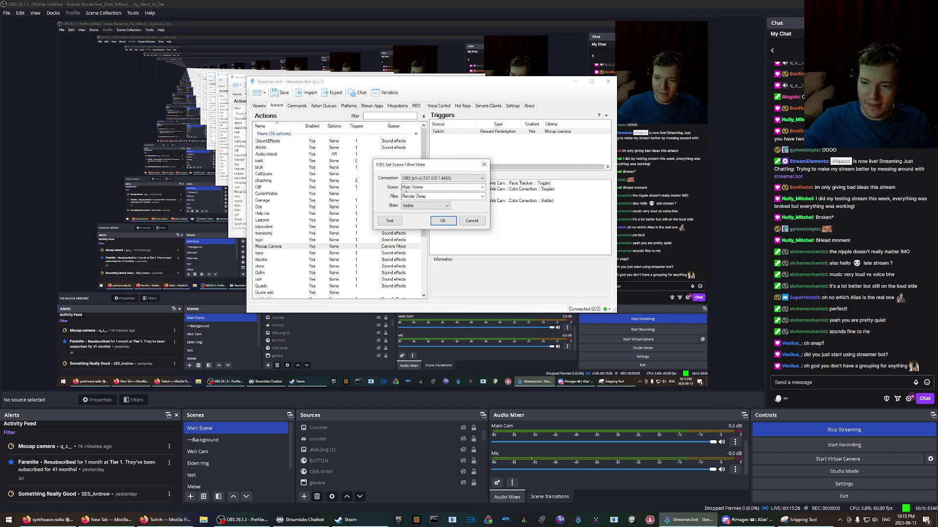
click(482, 188)
click(434, 209)
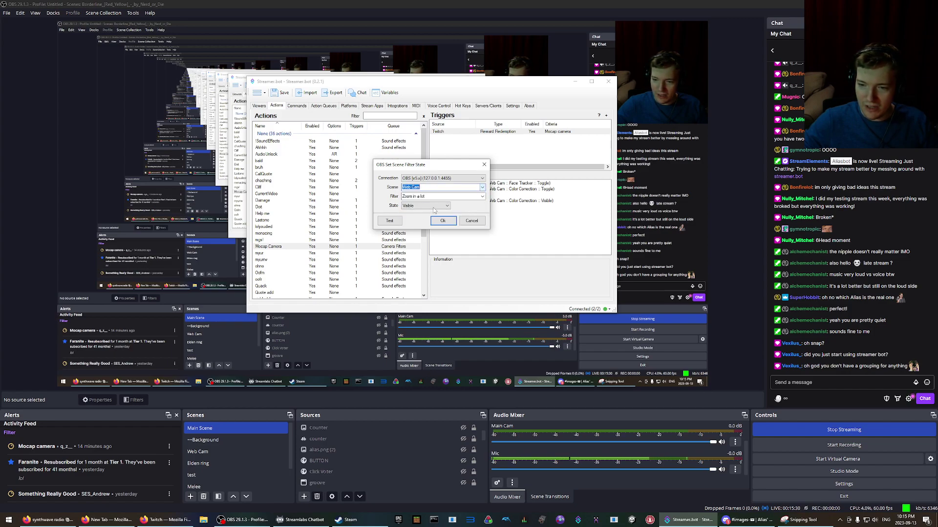
click(482, 196)
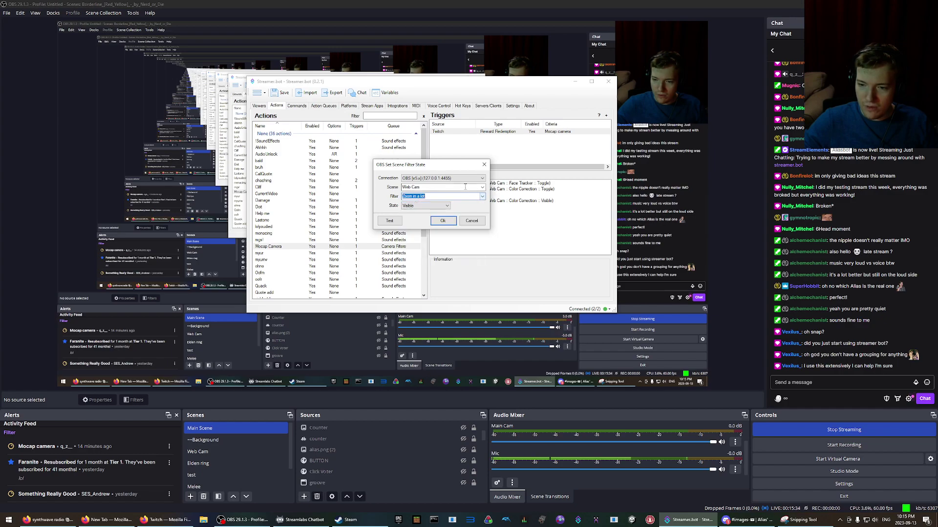
click(482, 196)
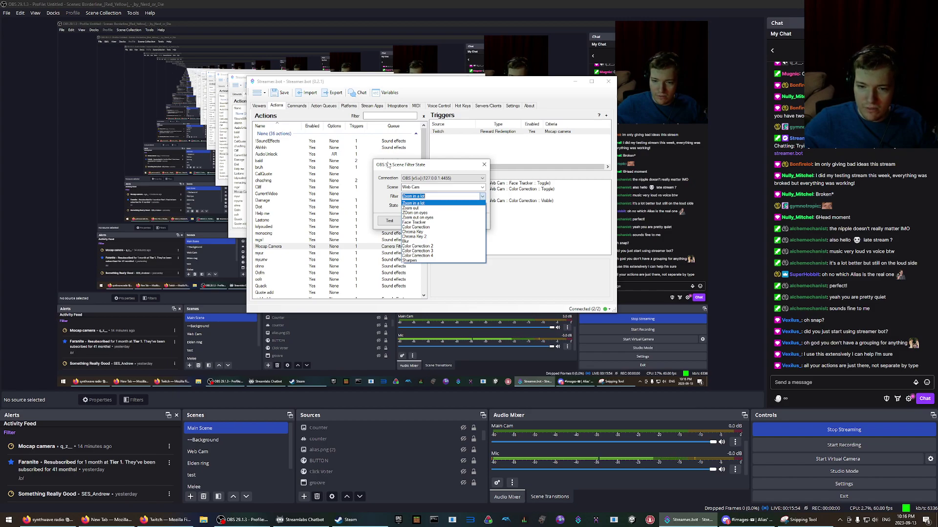
click(441, 166)
drag(441, 165, 569, 168)
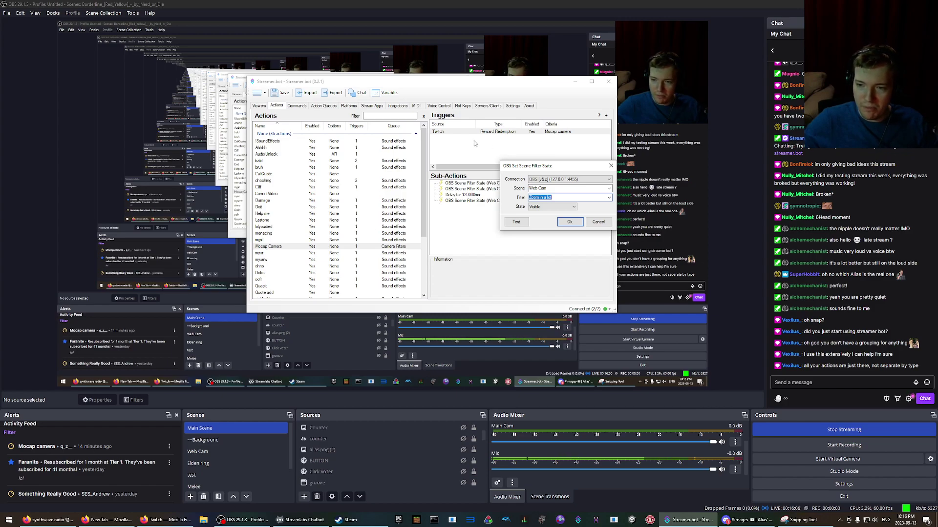
click(608, 198)
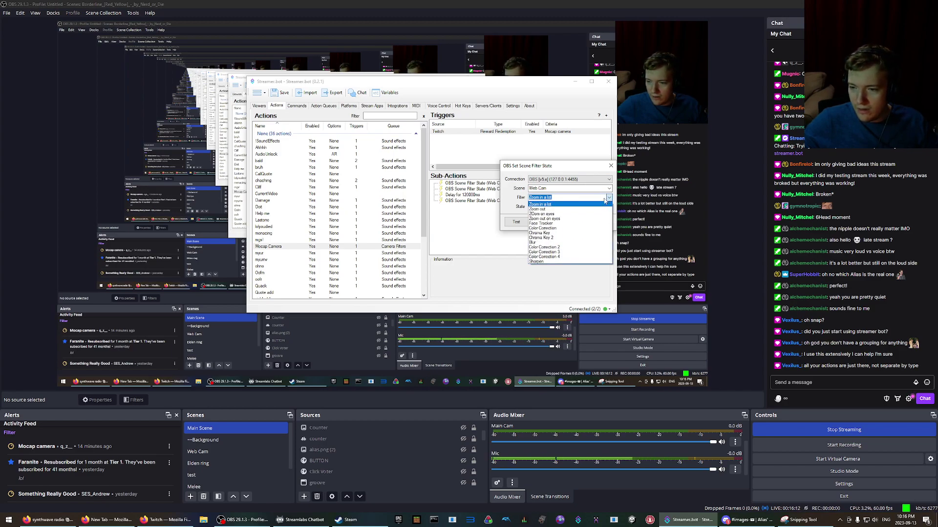
click(608, 198)
click(597, 221)
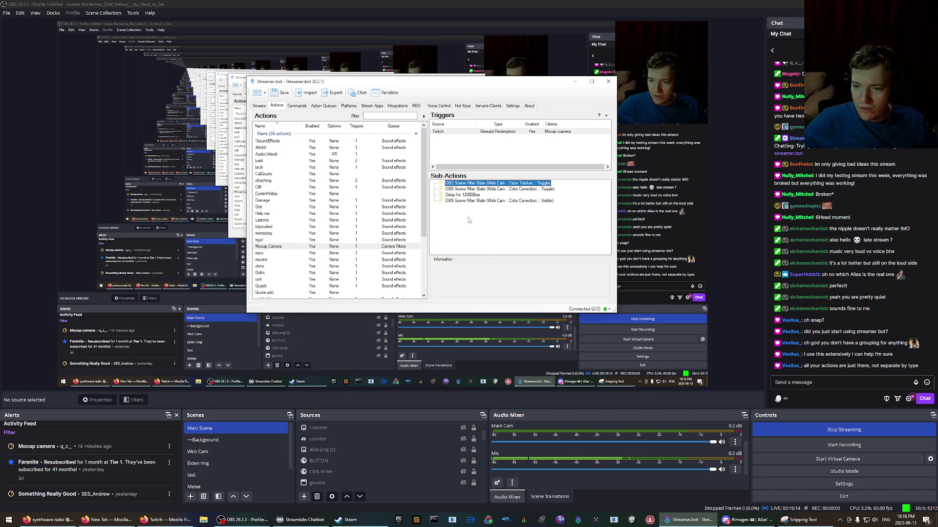
- Check the scene, filter and state settings of the Mocap Camera action's existing Face Tracker sub-action
click(463, 184)
double_click(463, 184)
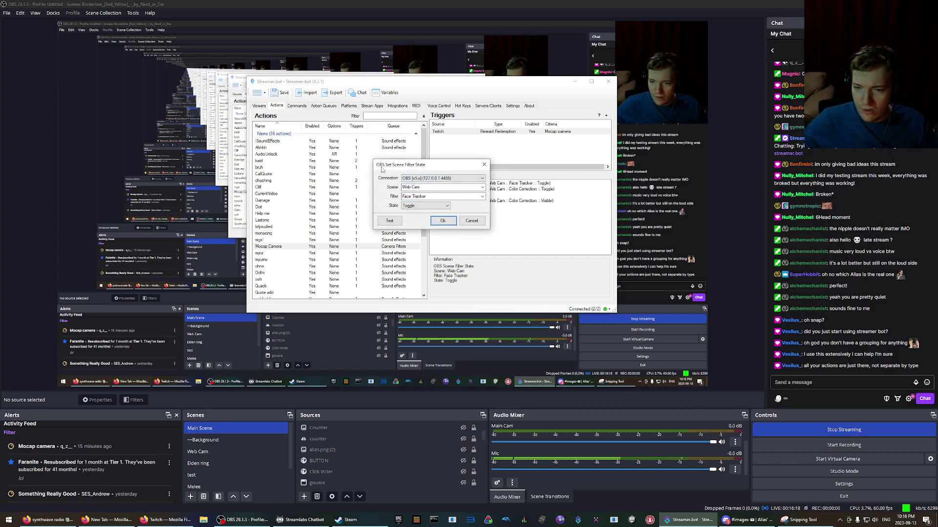
click(470, 221)
- Add an OBS Set Scene Filter State sub-action to Mocap Camera for scene Web Cam, filter Face Tracker, state Toggle
right_click(467, 217)
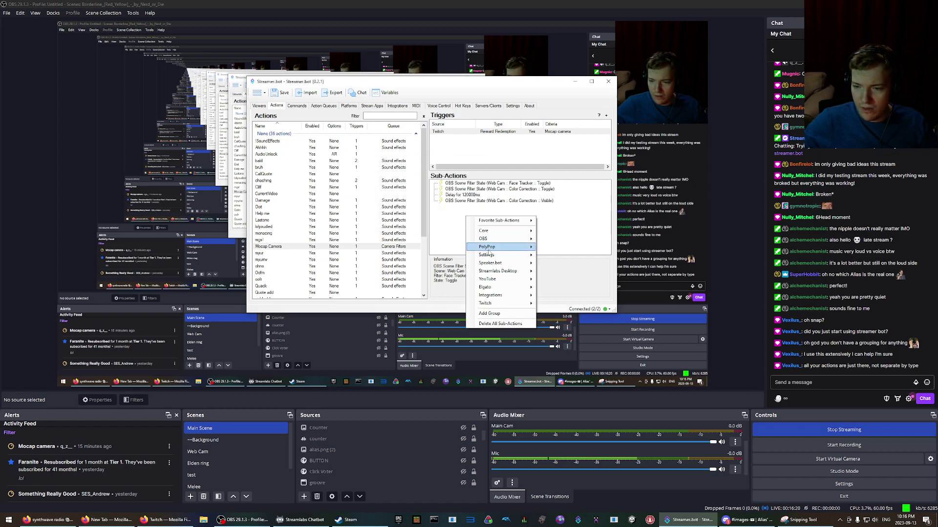
mouse_move(488, 249)
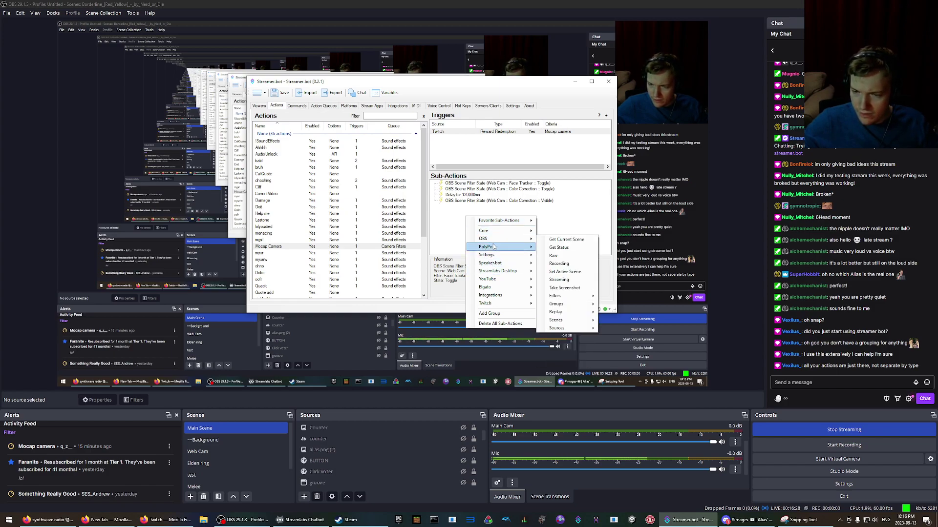
mouse_move(568, 330)
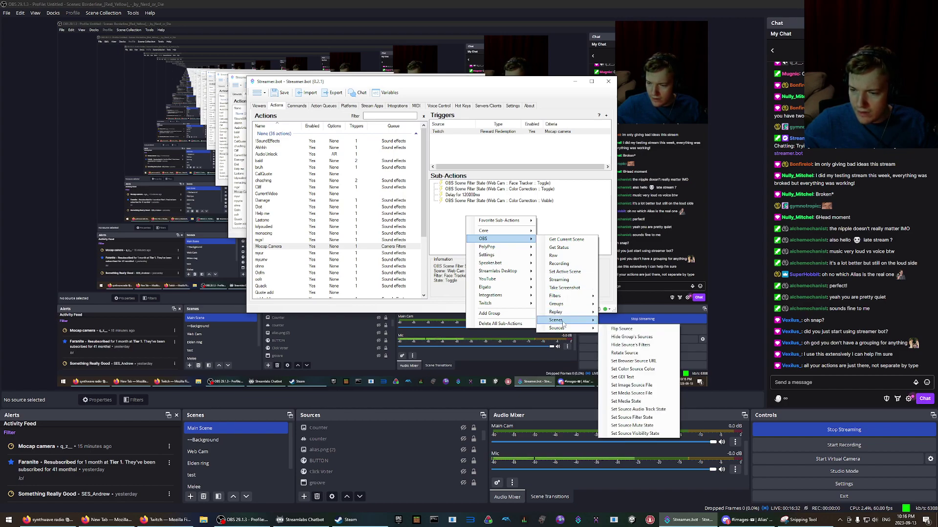
mouse_move(563, 325)
click(631, 345)
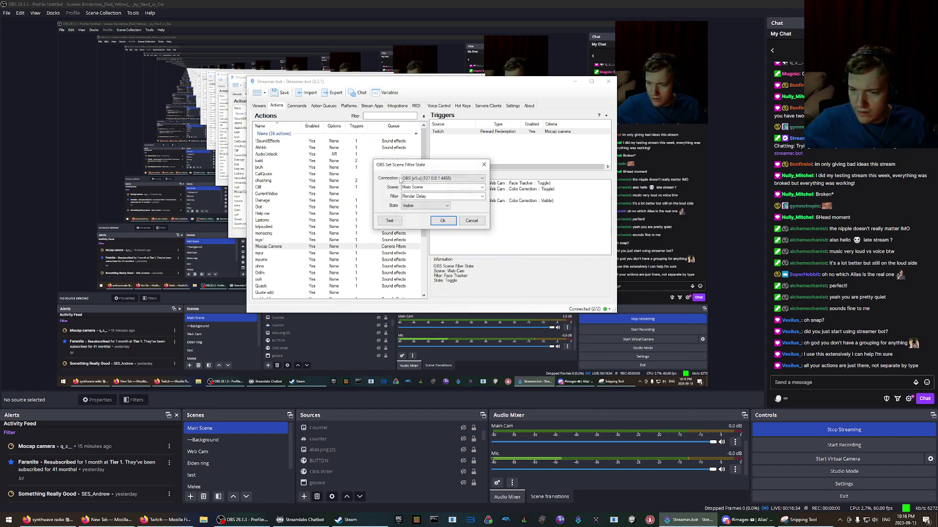
click(469, 187)
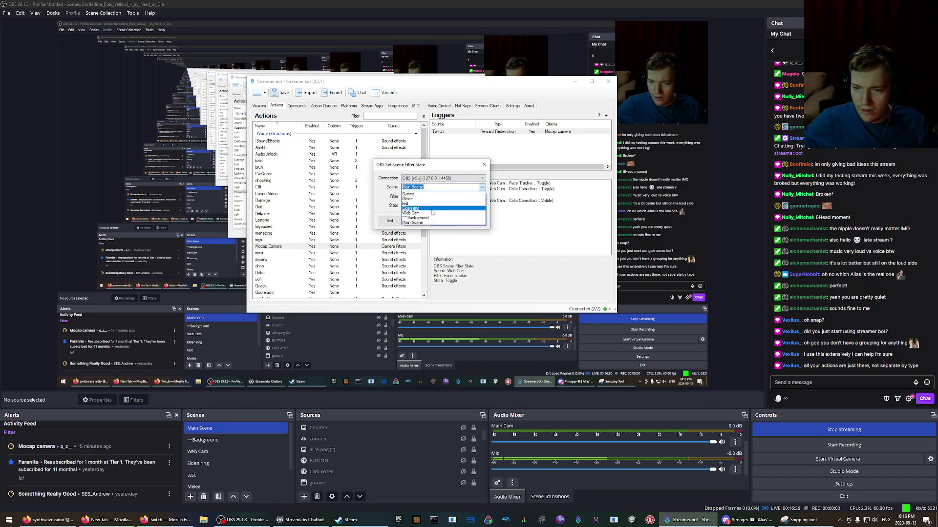
click(428, 213)
click(481, 196)
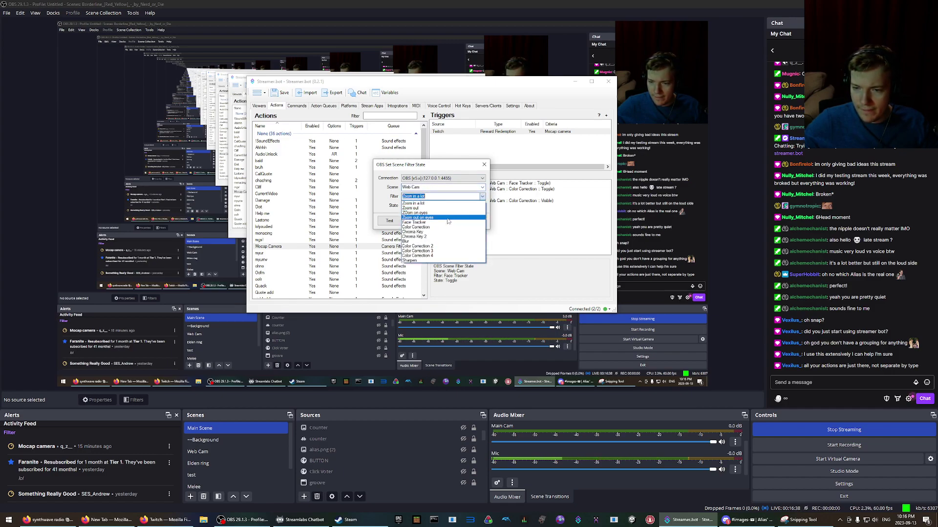
click(440, 222)
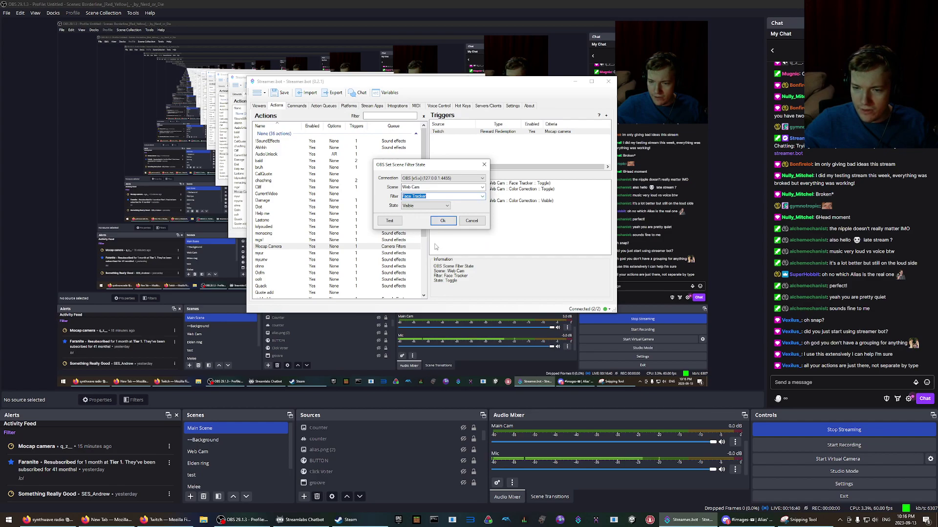
click(423, 222)
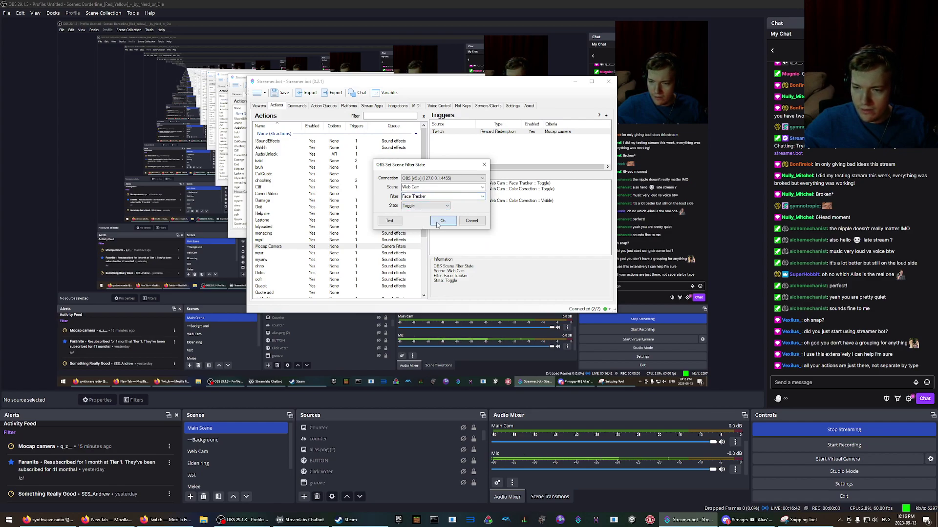
click(441, 221)
- Set the delay sub-action of the Mocap Camera action to 3000 ms
click(463, 196)
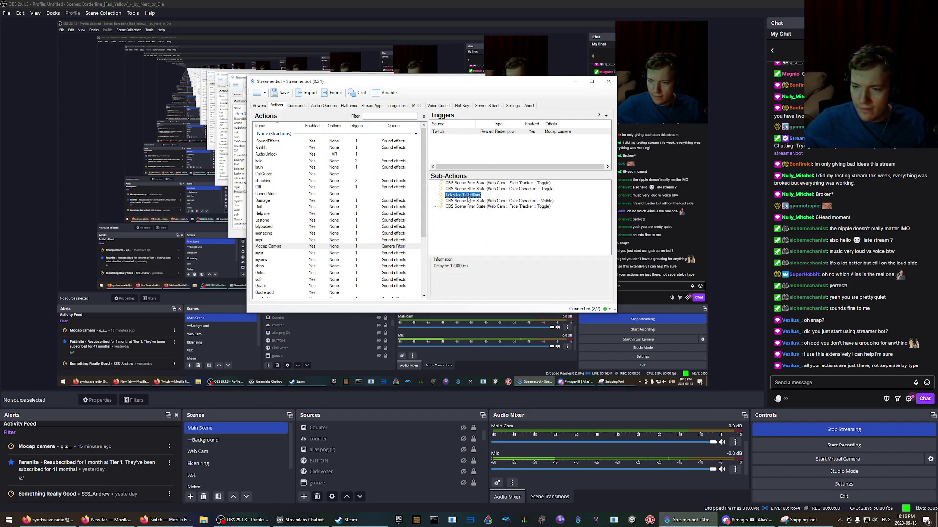
double_click(467, 197)
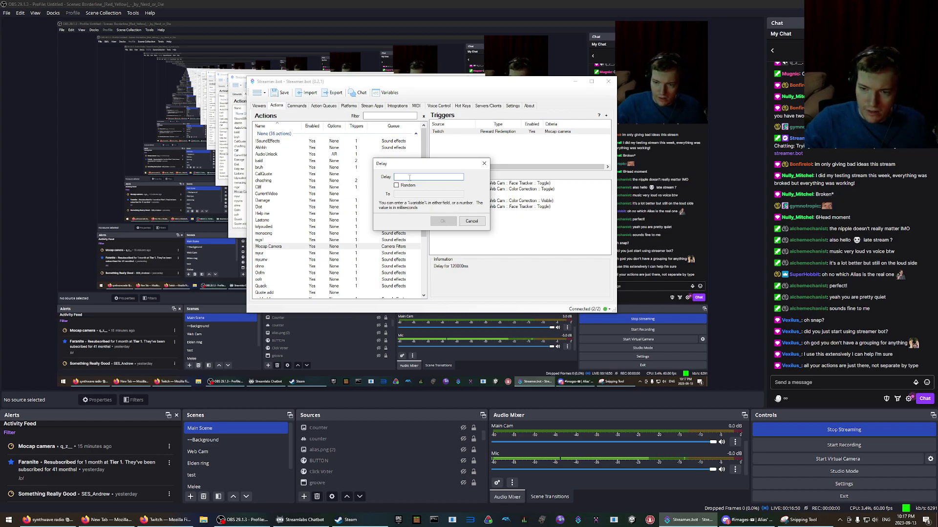
text(3000)
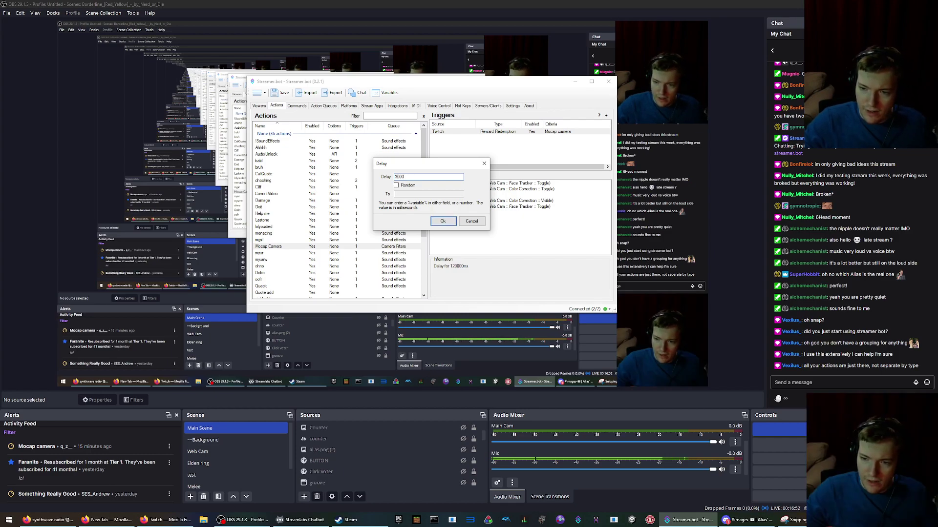
click(442, 221)
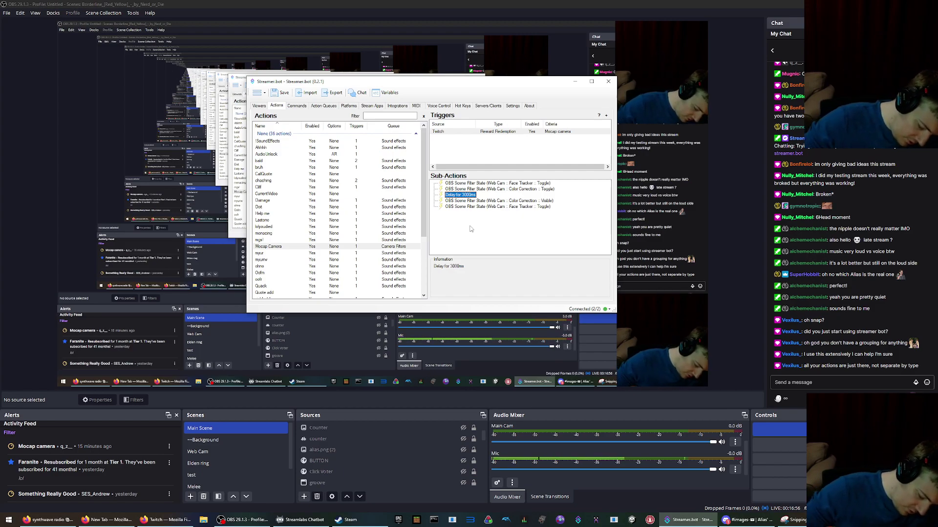
- Open the options of the Mocap camera reward trigger and reposition the Streamer.bot window over the OBS preview
right_click(451, 131)
key(Escape)
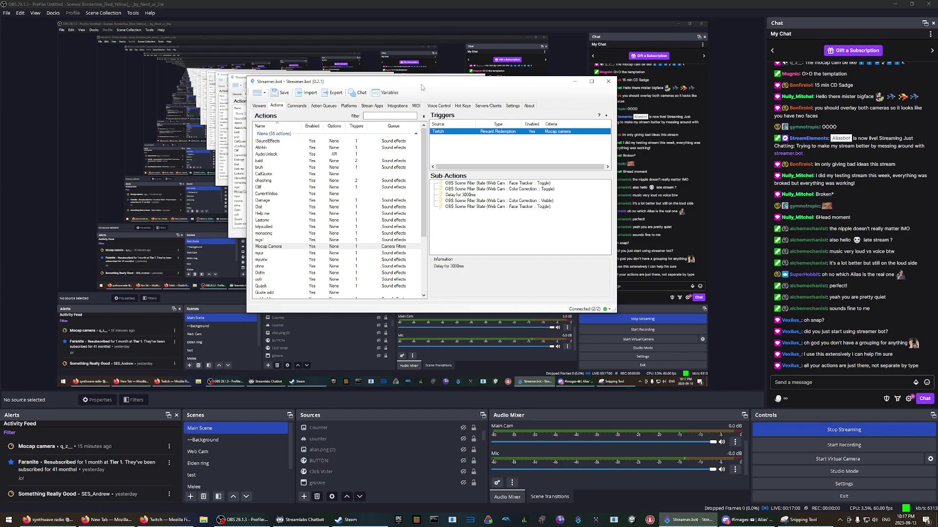
drag(421, 84, 315, 147)
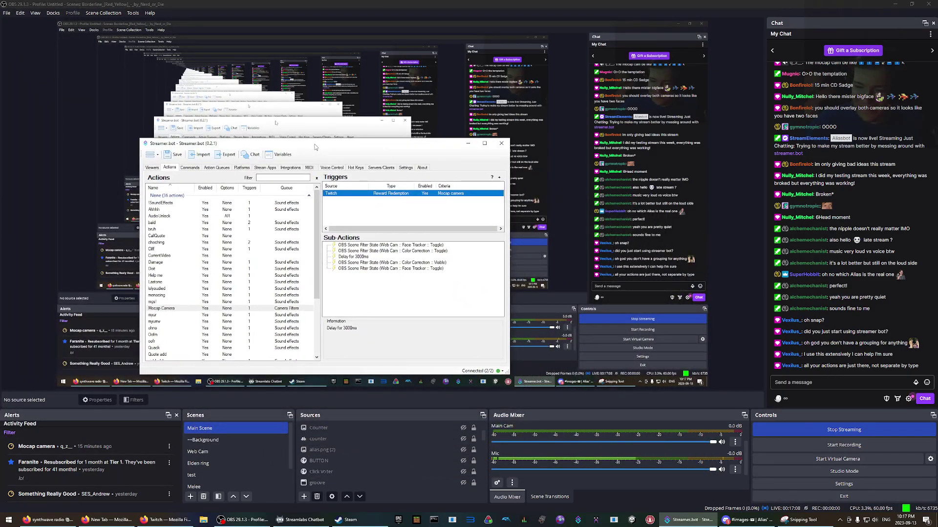
right_click(327, 198)
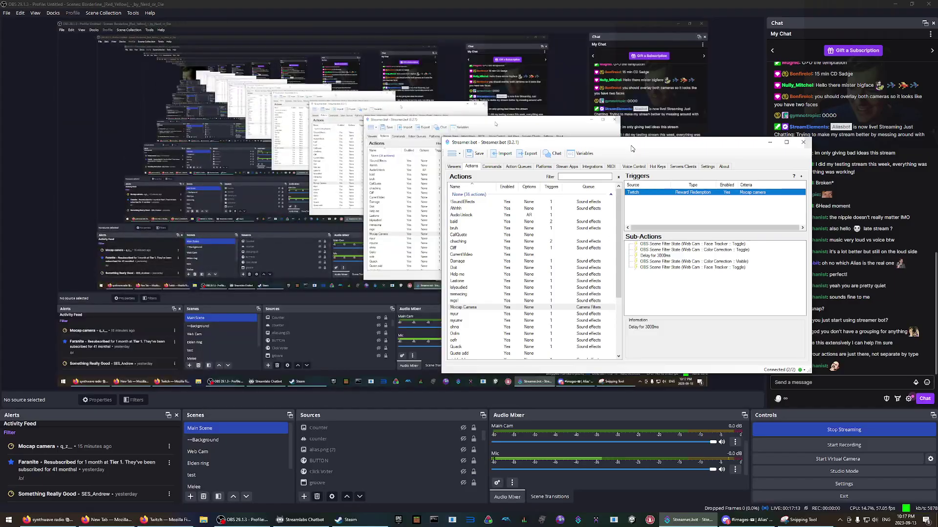
- Reposition the Streamer.bot window over the OBS preview and open the options of the Mocap camera reward trigger
drag(632, 149, 344, 87)
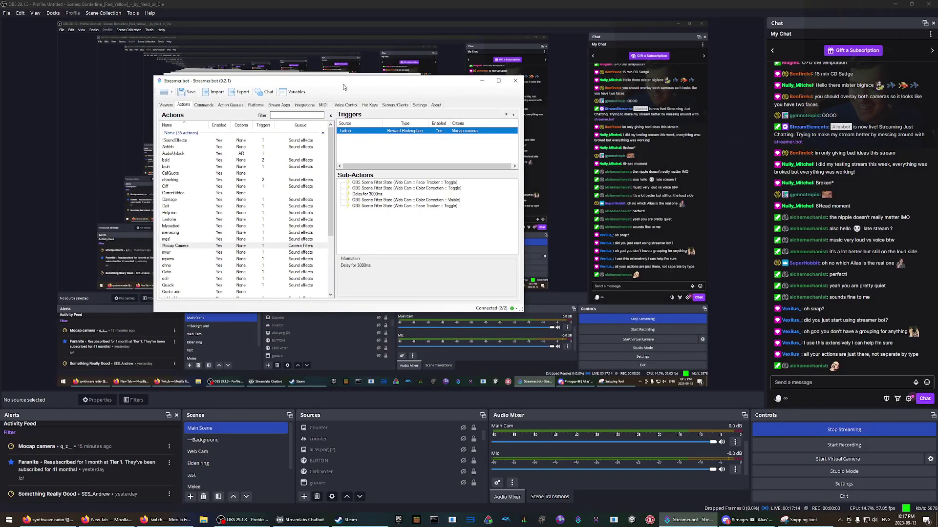
right_click(349, 132)
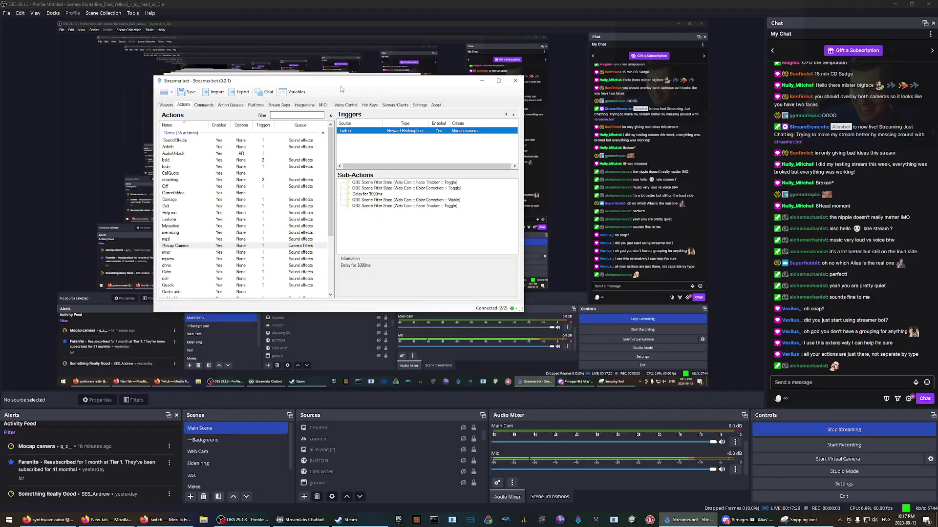
drag(341, 86, 338, 90)
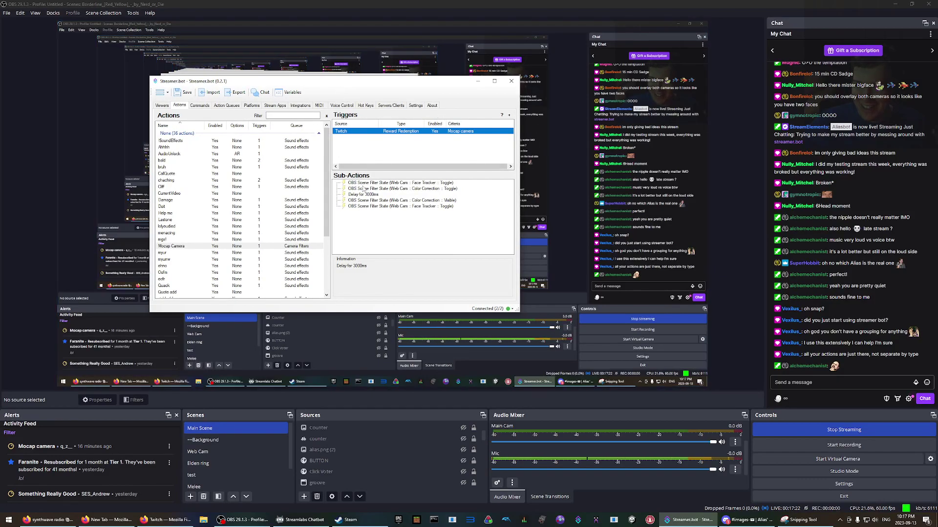
click(209, 462)
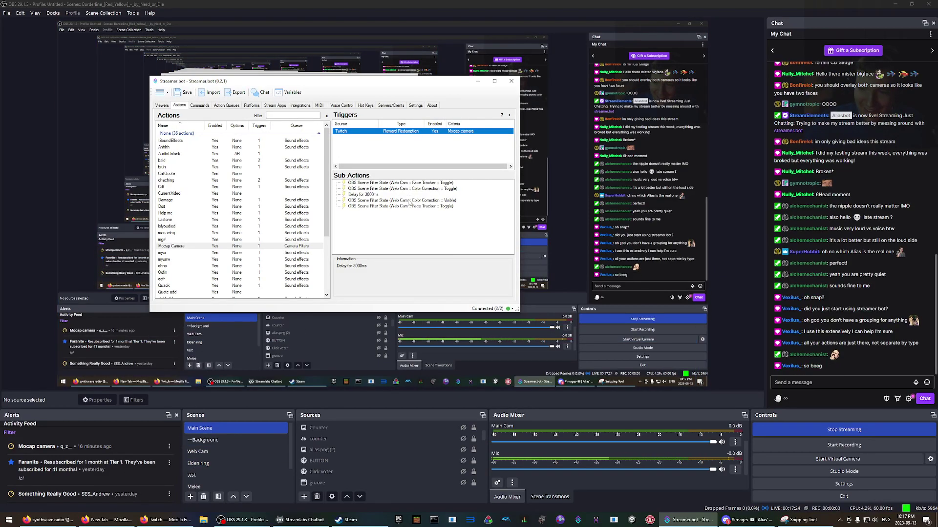
- Move the Color Correction sub-action that follows the delay below the Face Tracker one and set its state to Toggle
click(380, 200)
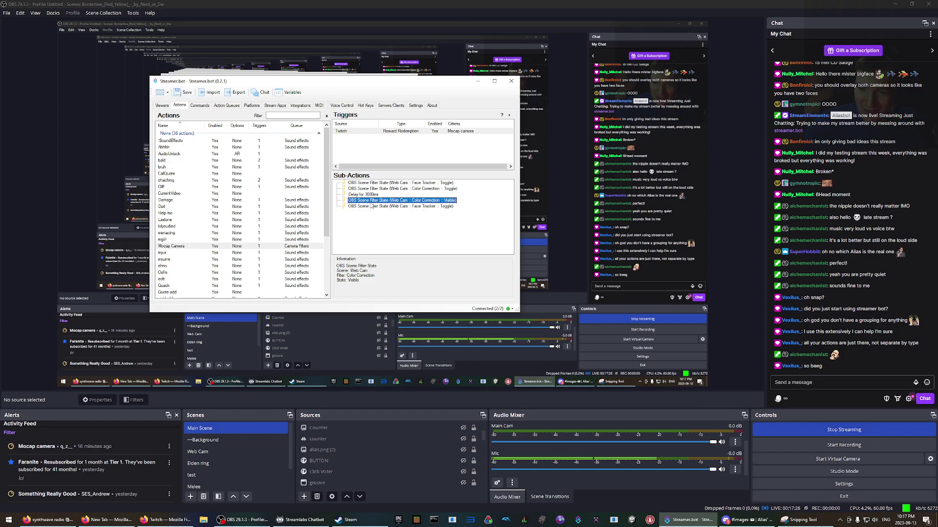
drag(371, 206, 382, 219)
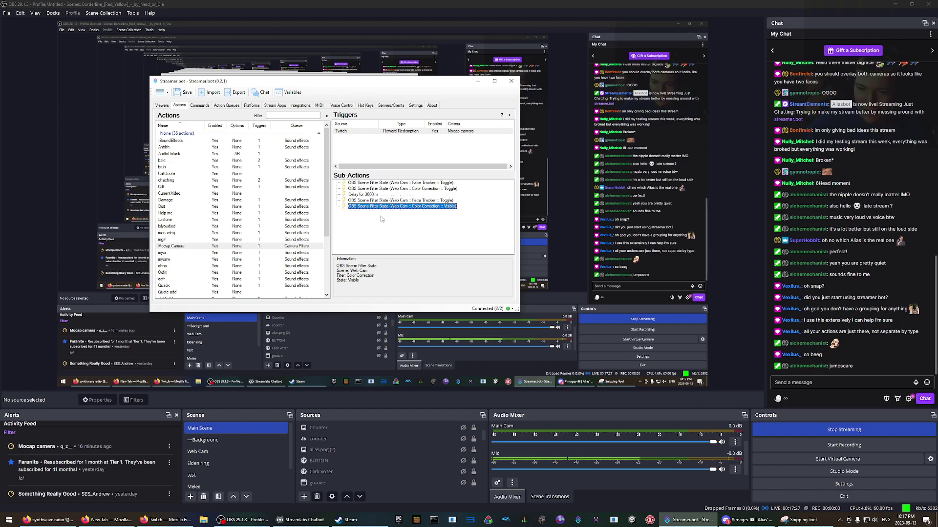
click(400, 189)
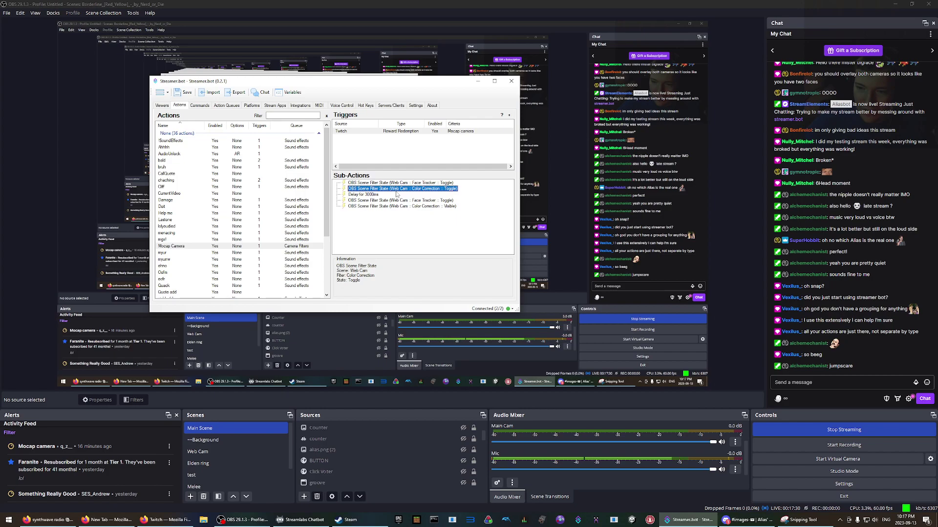
double_click(412, 207)
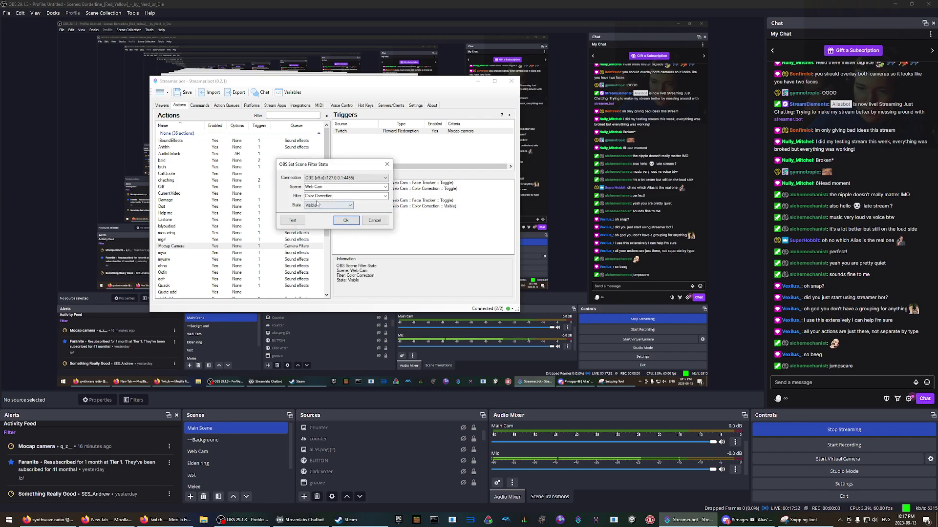
click(345, 220)
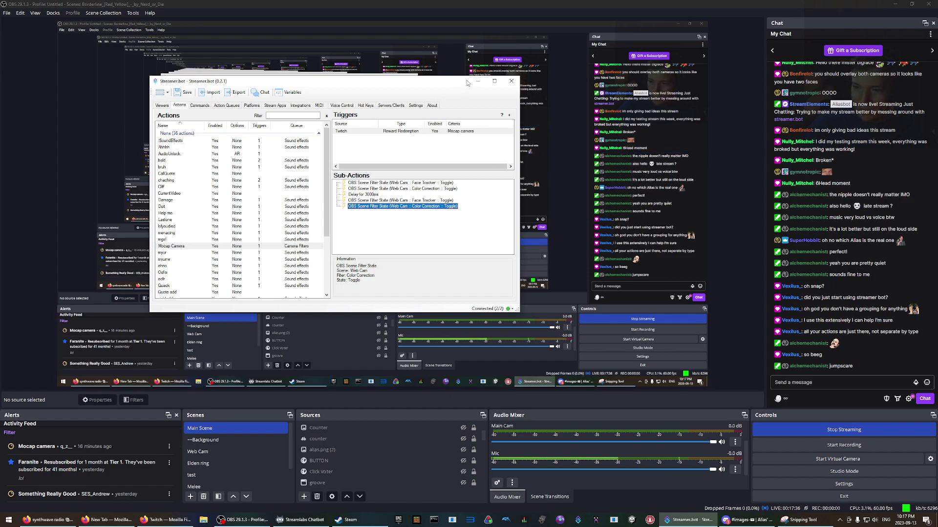
- Keep Streamer.bot open, save its configuration and clear its window from the OBS preview
click(508, 84)
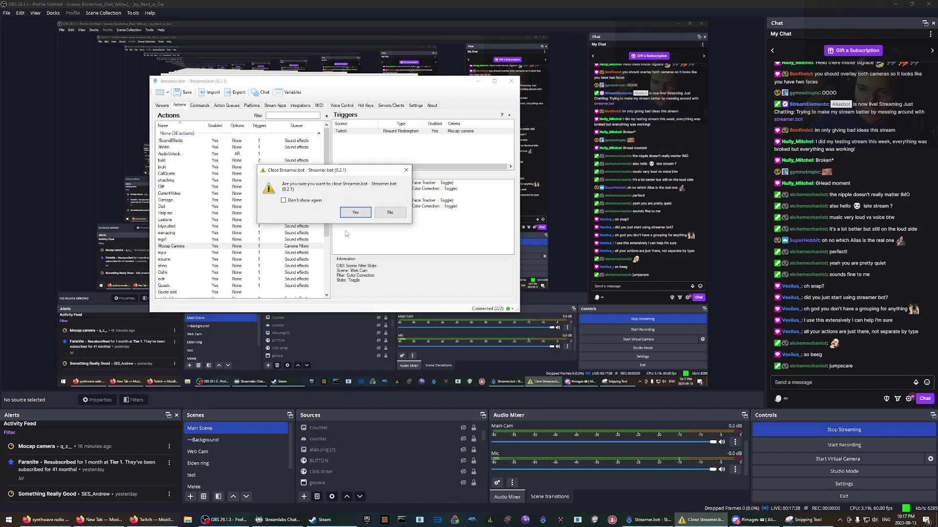
click(389, 213)
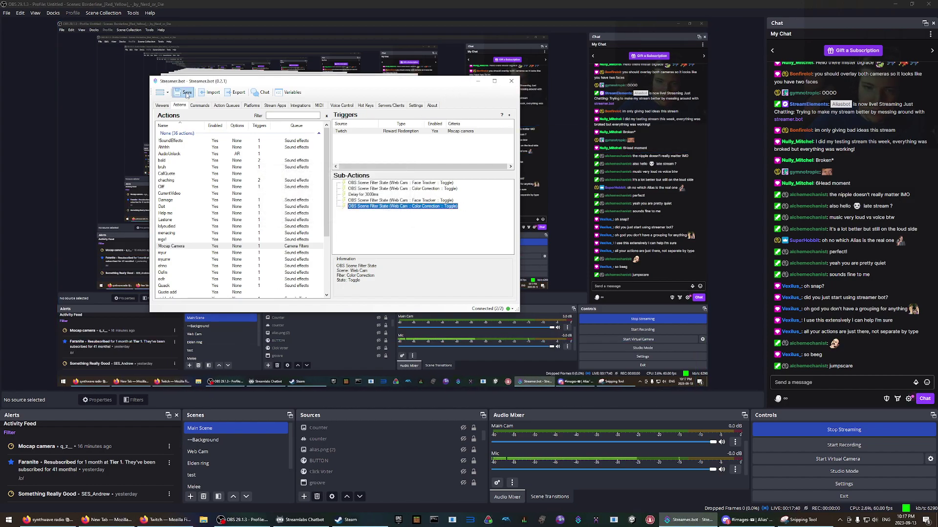
click(184, 69)
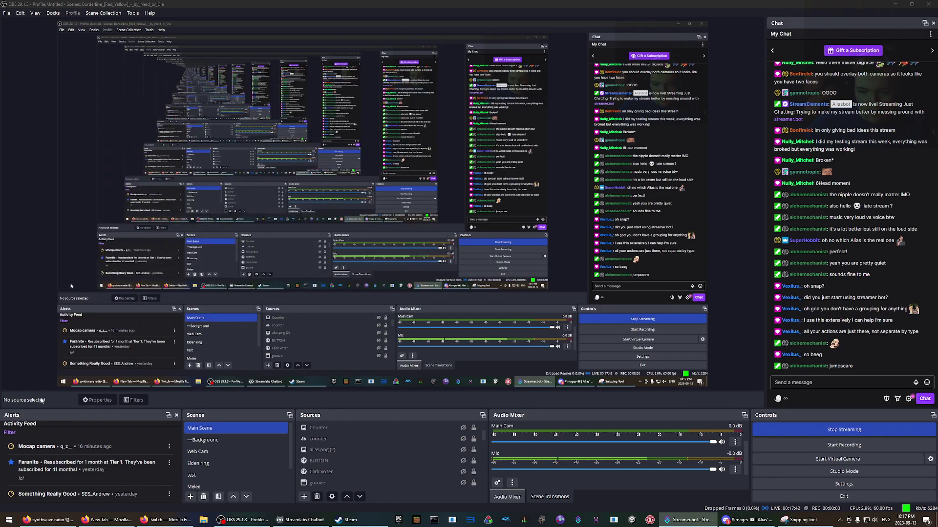
- Select the Web Cam scene in OBS and return to Main Scene
click(207, 450)
scroll(206, 440, down, 2)
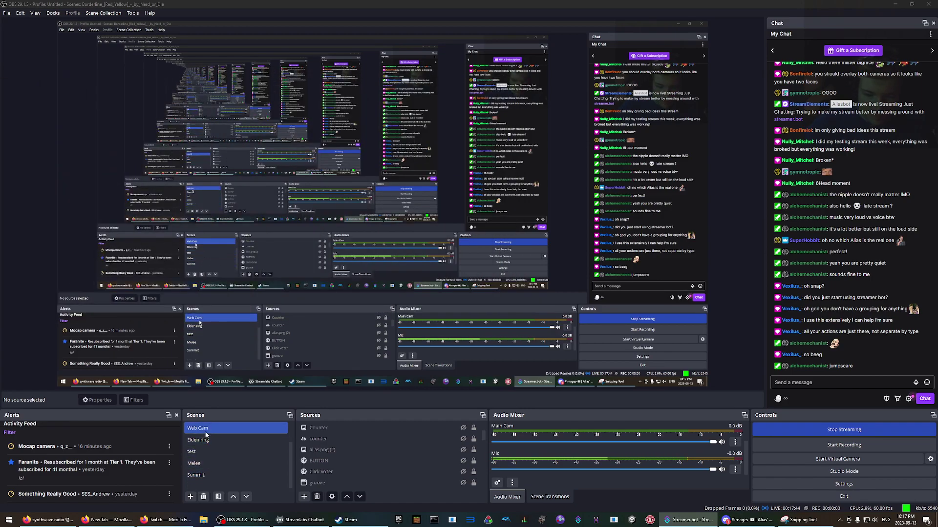
scroll(206, 435, up, 2)
click(205, 428)
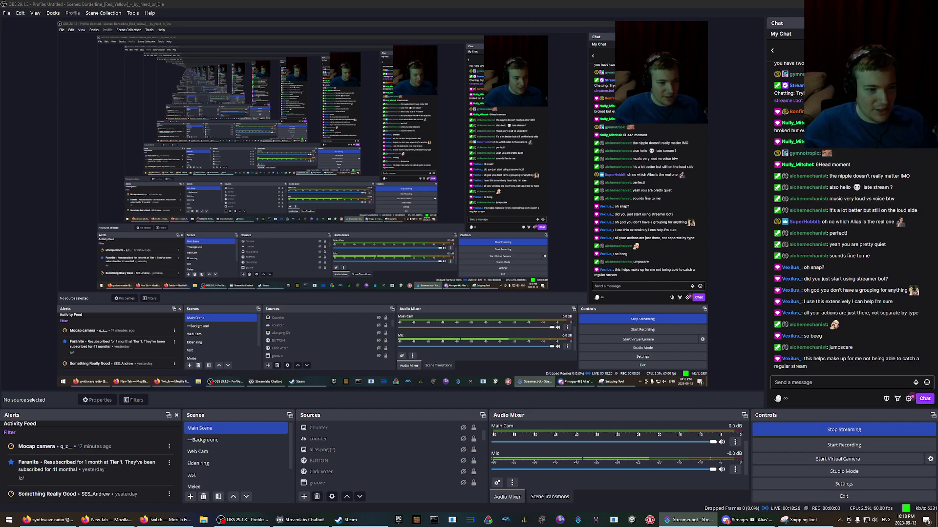
- Bring the Streamer.bot window back and set the Mocap Camera action's delay to 120000 ms
drag(0, 88, 470, 108)
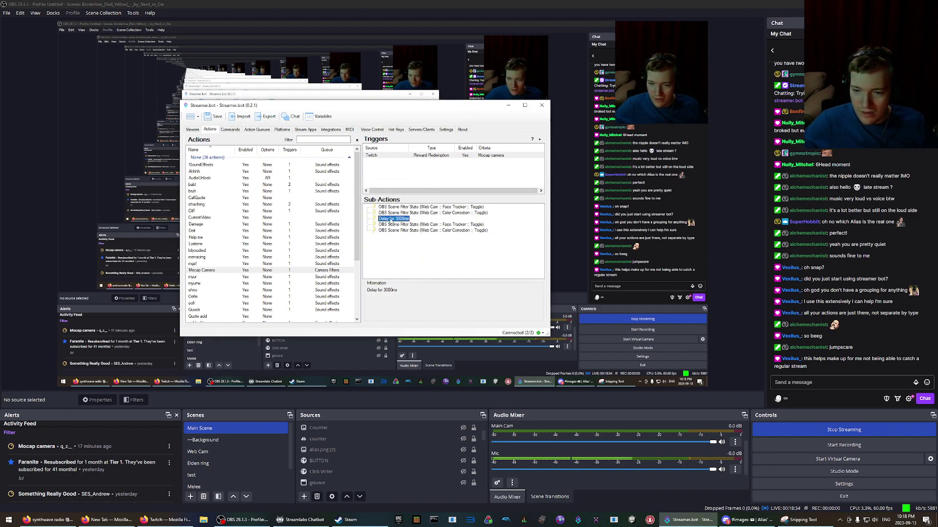
double_click(391, 221)
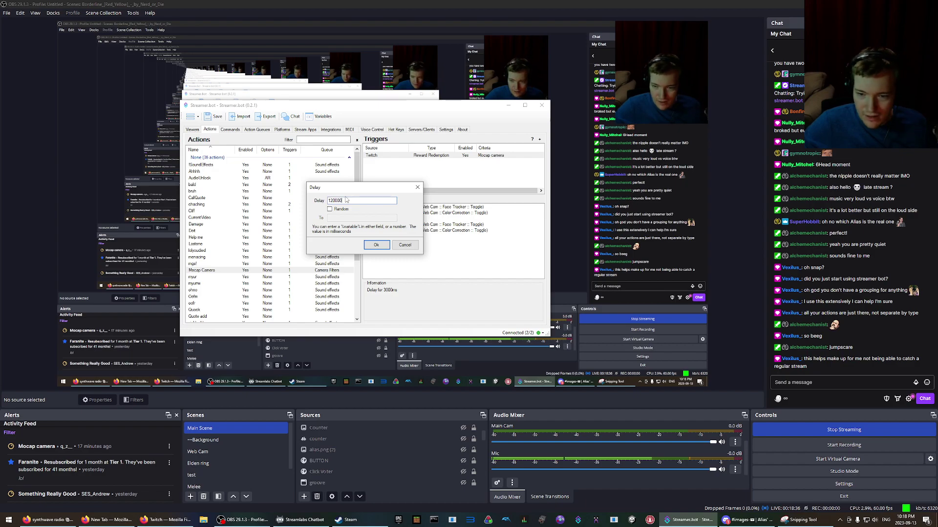
click(376, 245)
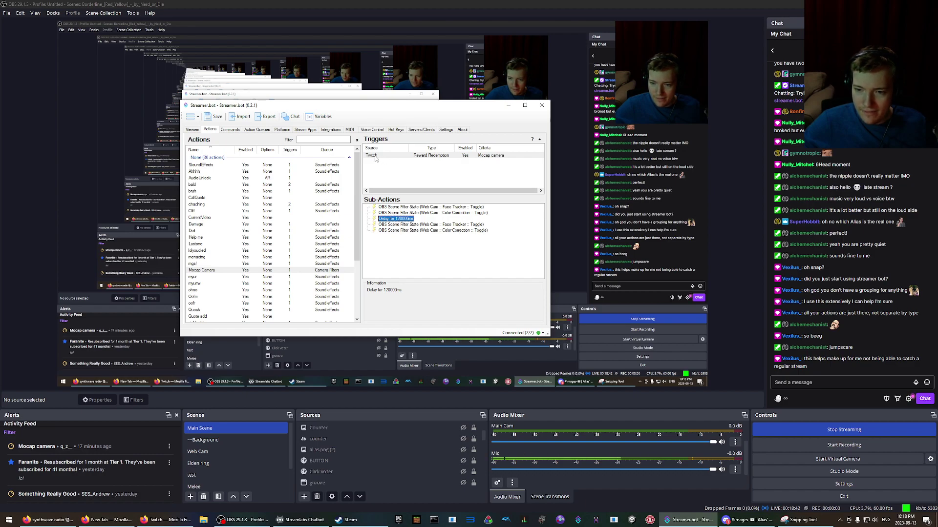
- Test the Mocap camera reward trigger and move the Streamer.bot window off the OBS preview
right_click(382, 156)
key(Escape)
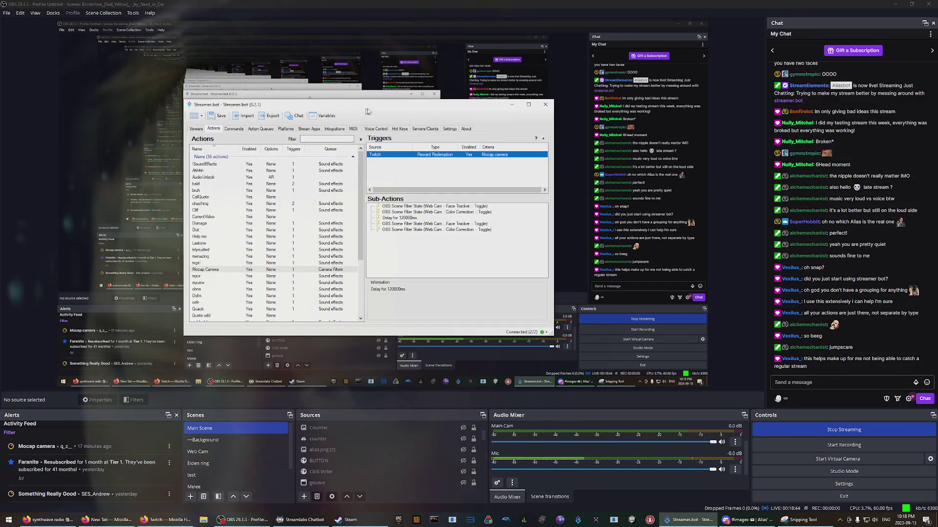
drag(362, 111, 0, 50)
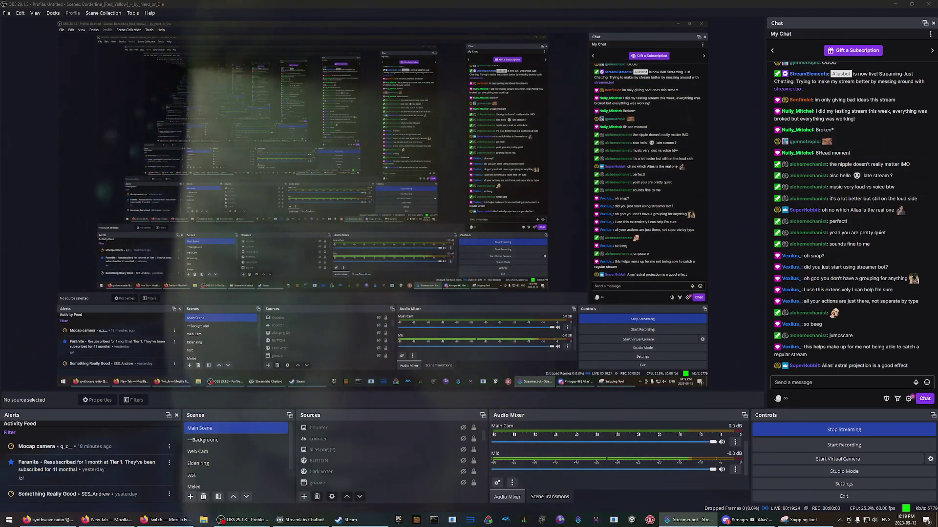
- Switch to the Twitch Stream Manager, look through the channel's rewards list and open its options
click(344, 520)
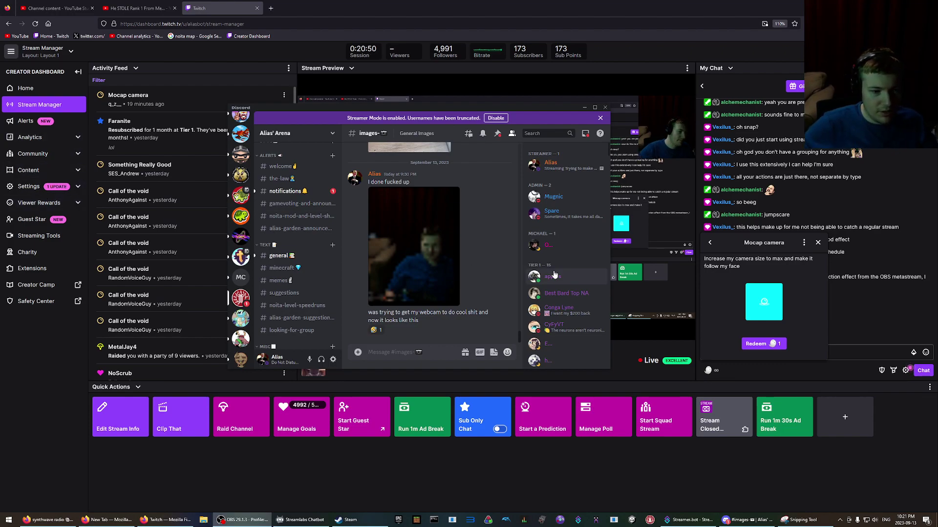
click(717, 373)
click(716, 372)
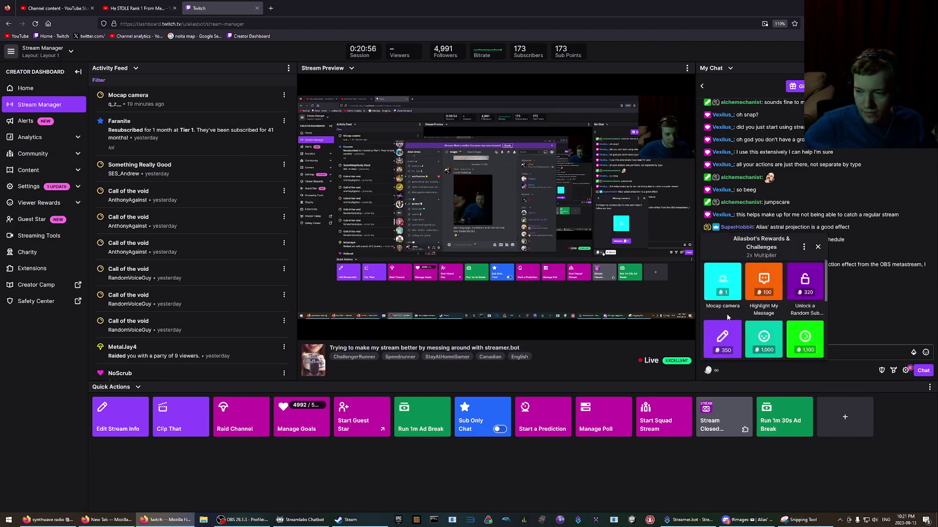
scroll(734, 307, down, 5)
scroll(763, 342, up, 5)
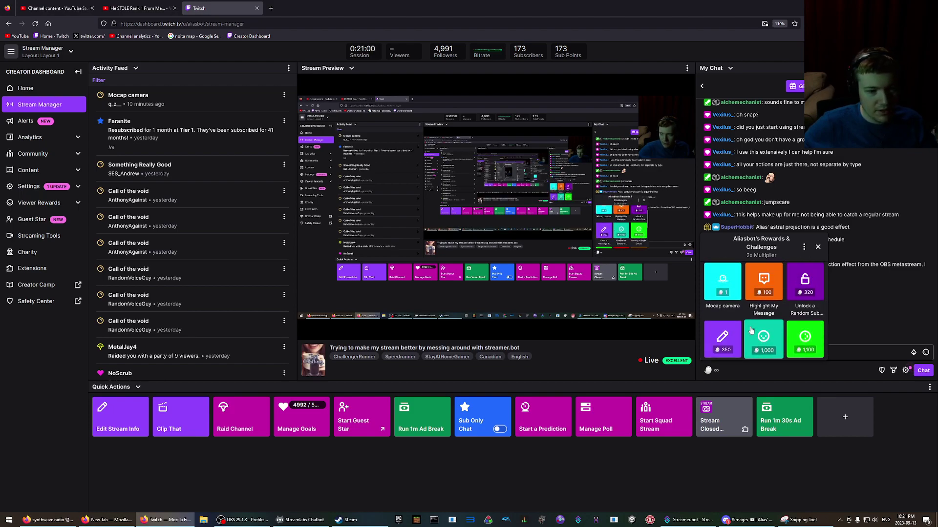
scroll(754, 334, down, 5)
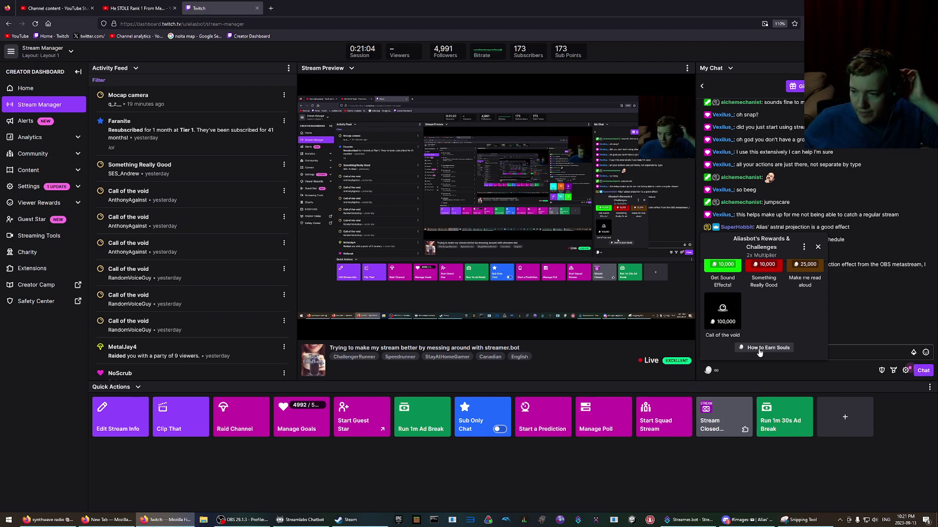
scroll(750, 349, up, 5)
click(804, 247)
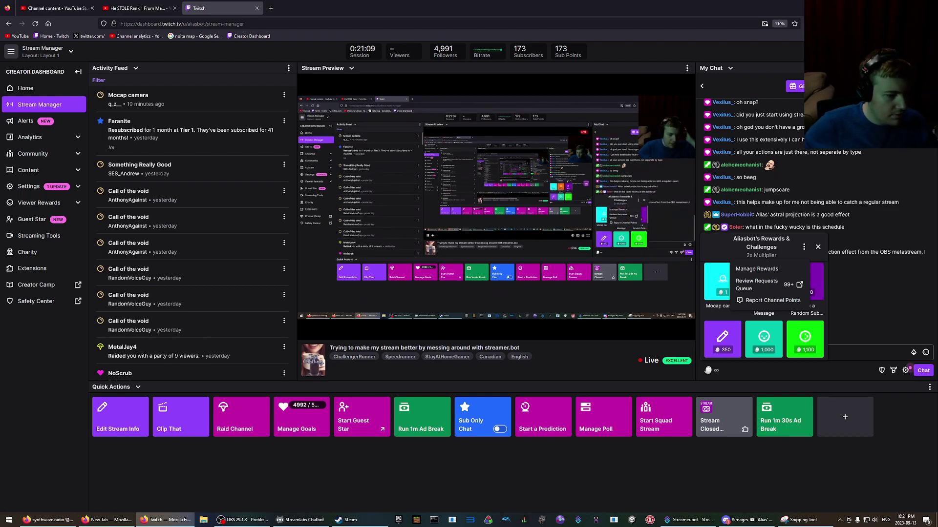
- Bring the Streamer.bot window over the browser and look through its sections for the Twitch channel point rewards
drag(0, 139, 398, 138)
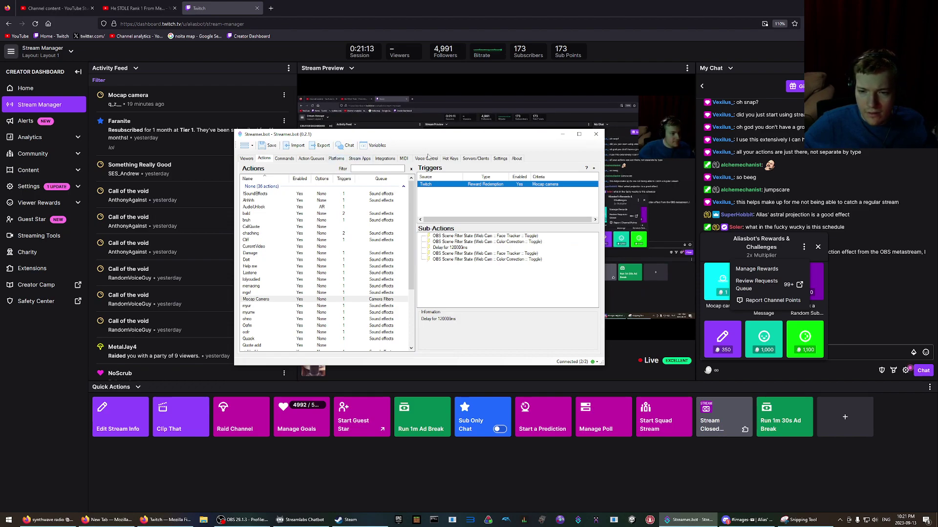
click(306, 161)
click(342, 160)
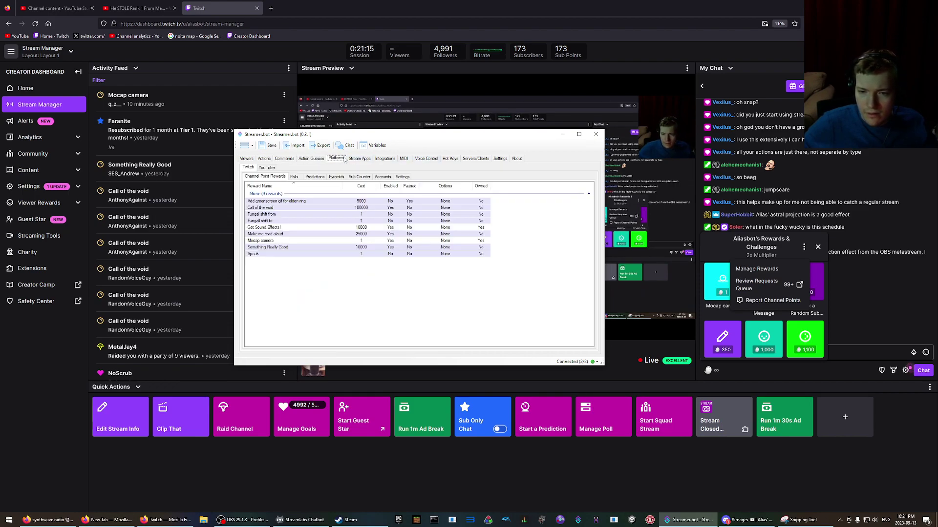
click(289, 161)
click(385, 159)
click(426, 159)
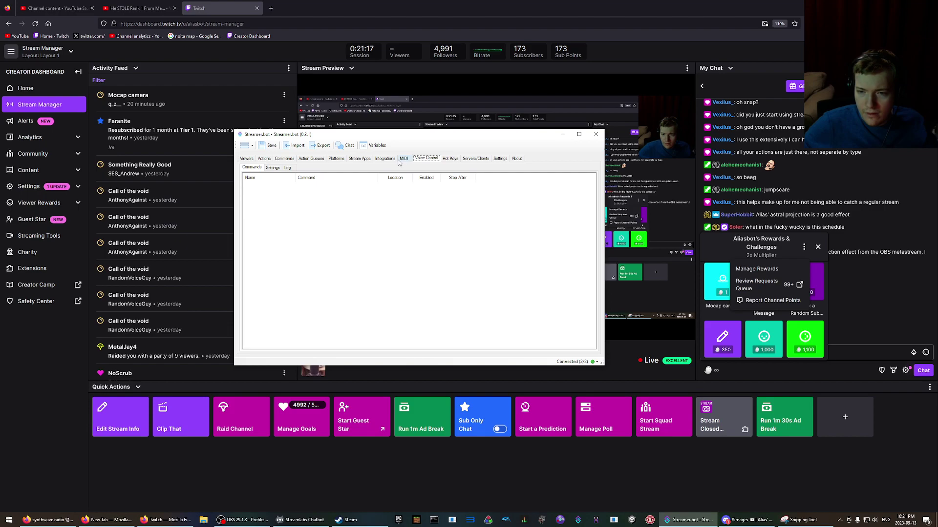
click(404, 158)
click(360, 159)
click(336, 159)
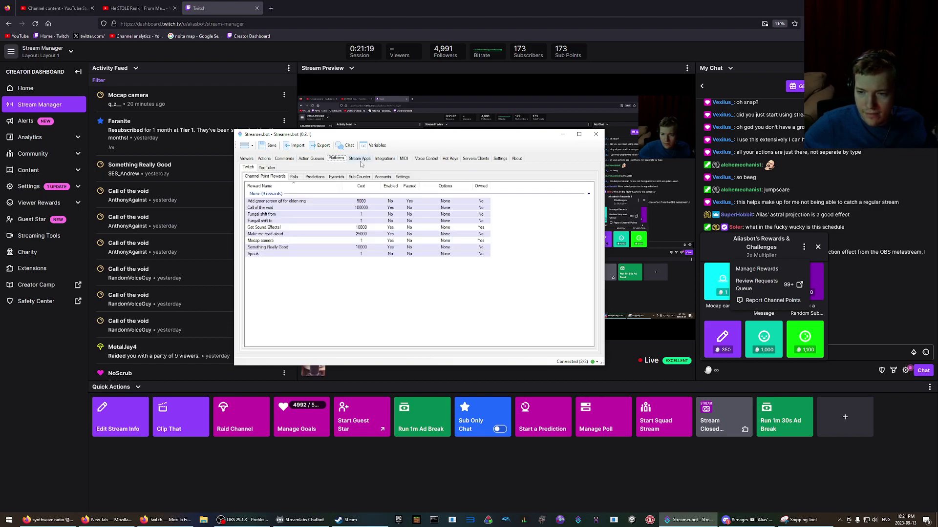
- Set the cost of the Mocap camera channel point reward to 5000 and return to the Mocap Camera action
click(272, 243)
right_click(270, 241)
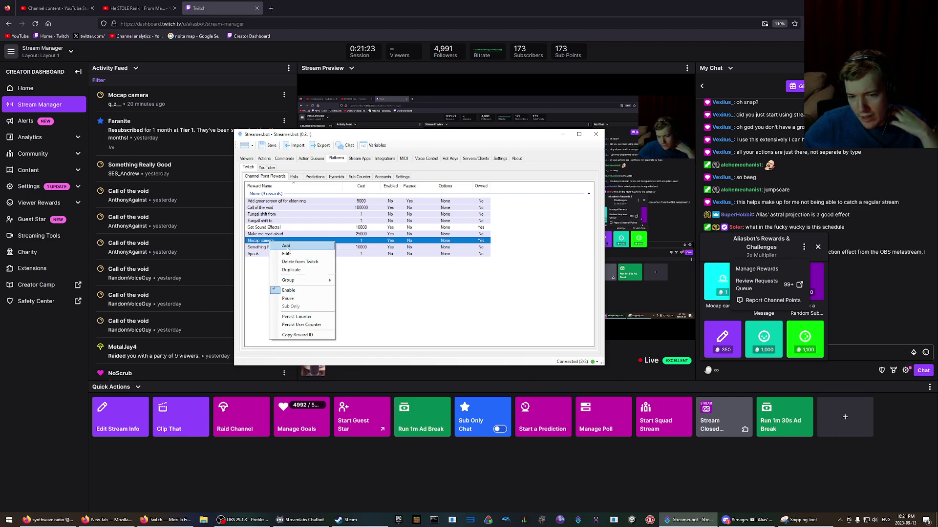
click(287, 254)
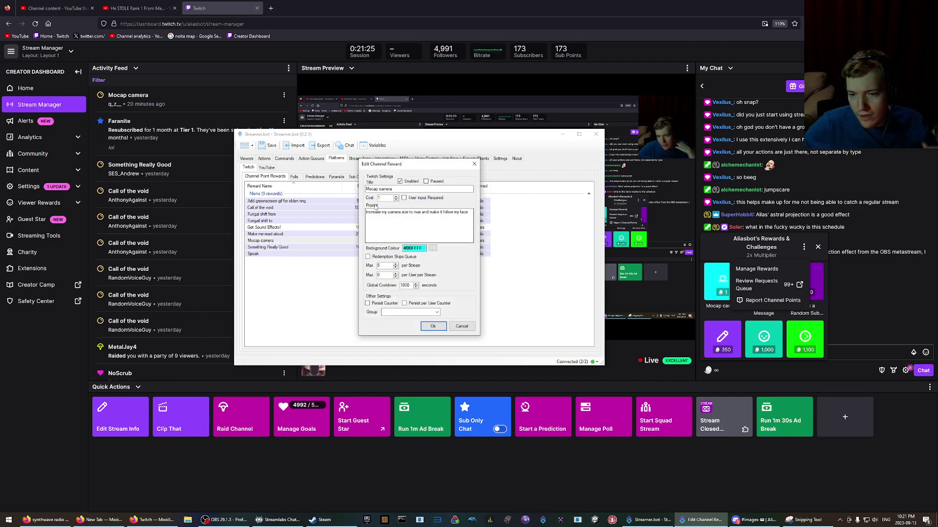
text(500)
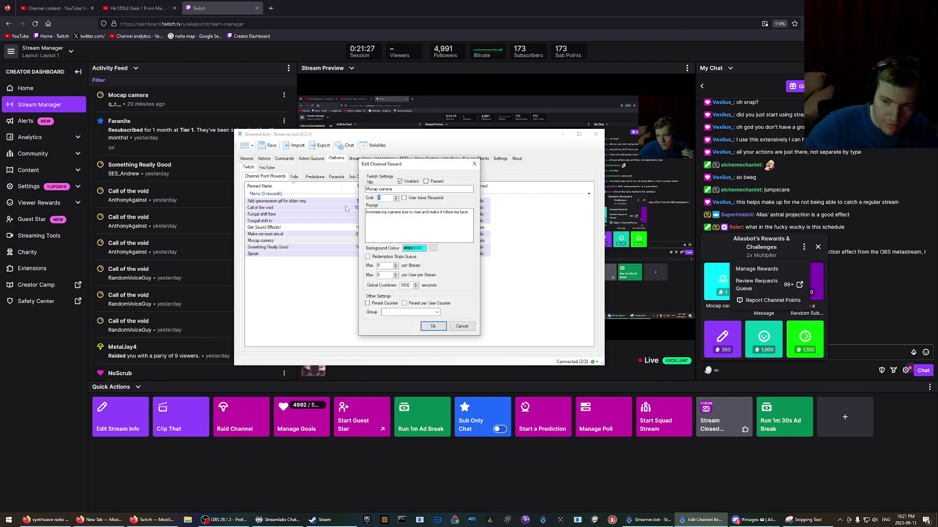
text(0)
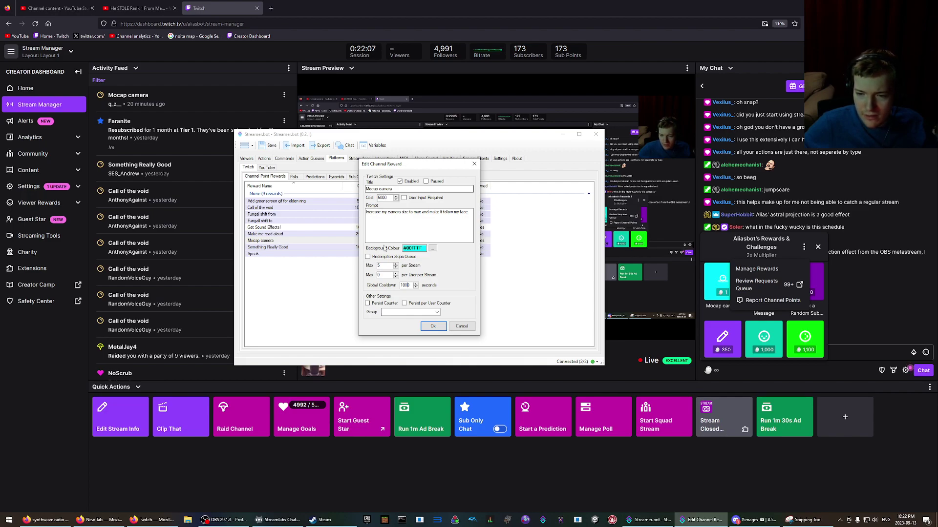
click(433, 327)
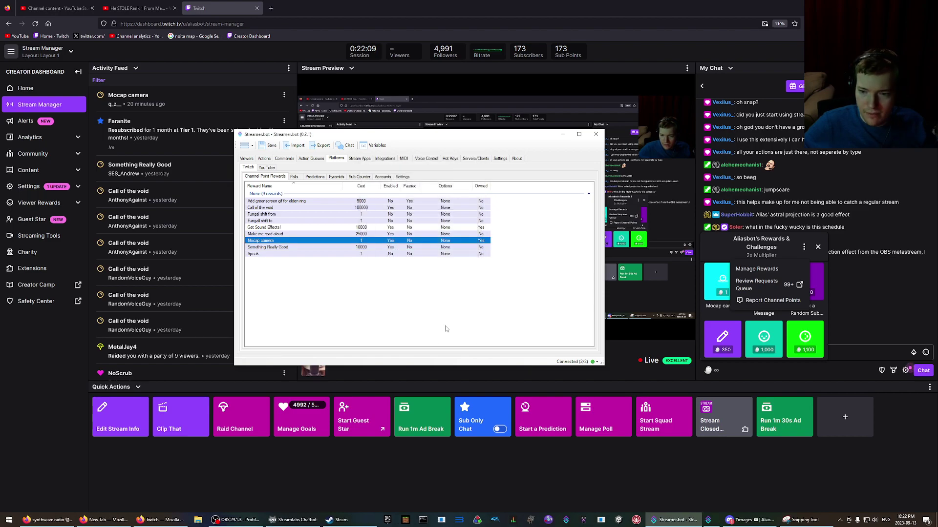
click(246, 158)
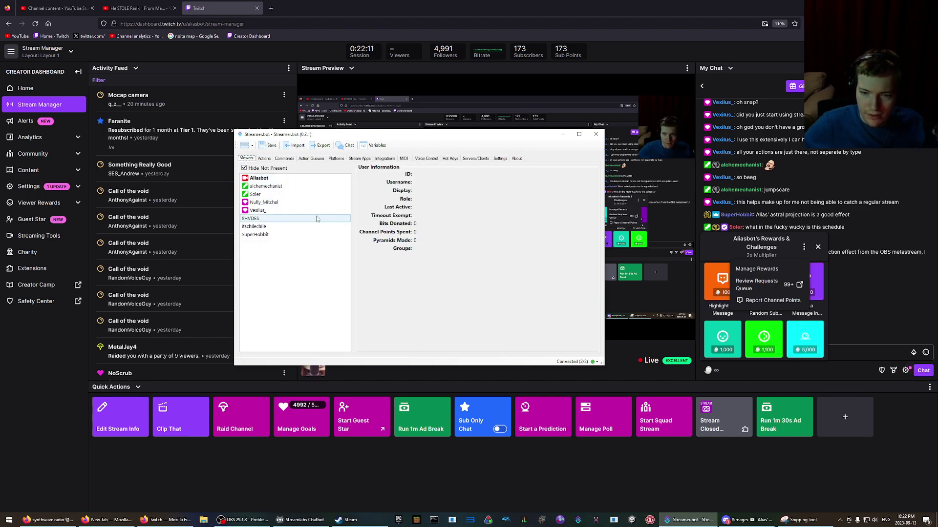
click(264, 159)
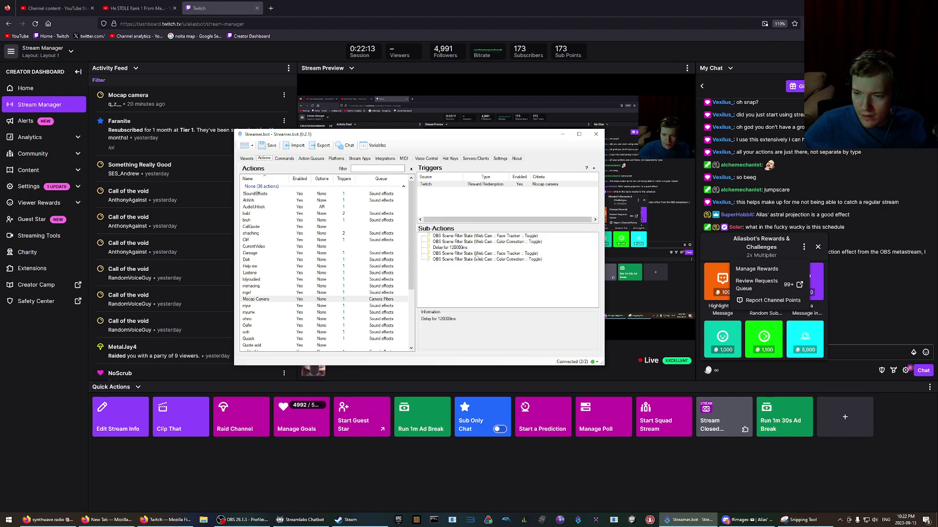
- Set the Mocap Camera action's delay sub-action to 30000 ms and close the browser's blank tab
double_click(449, 247)
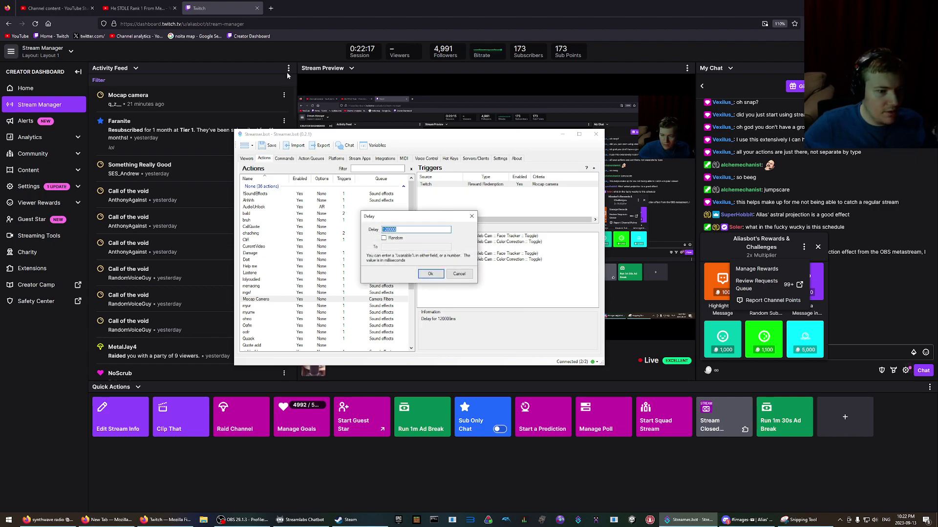
drag(303, 8, 0, 29)
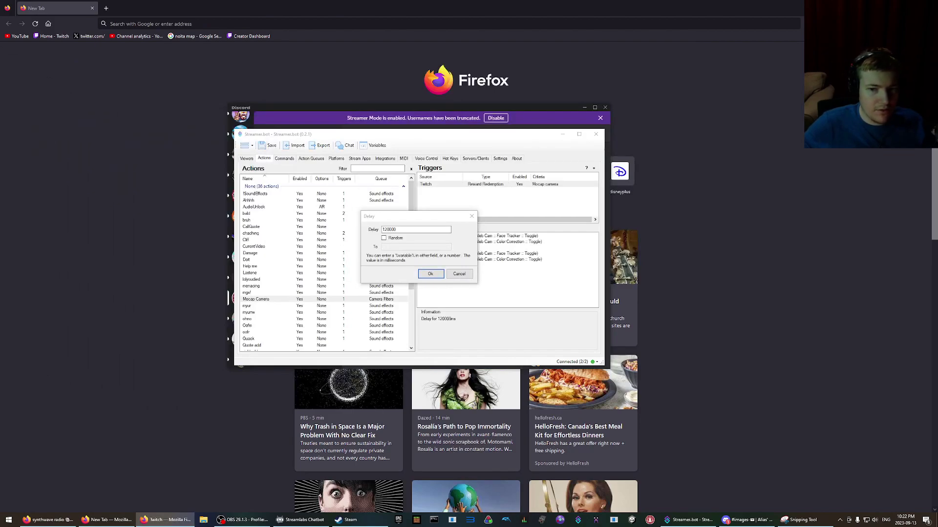
click(67, 3)
key(ctrl+w)
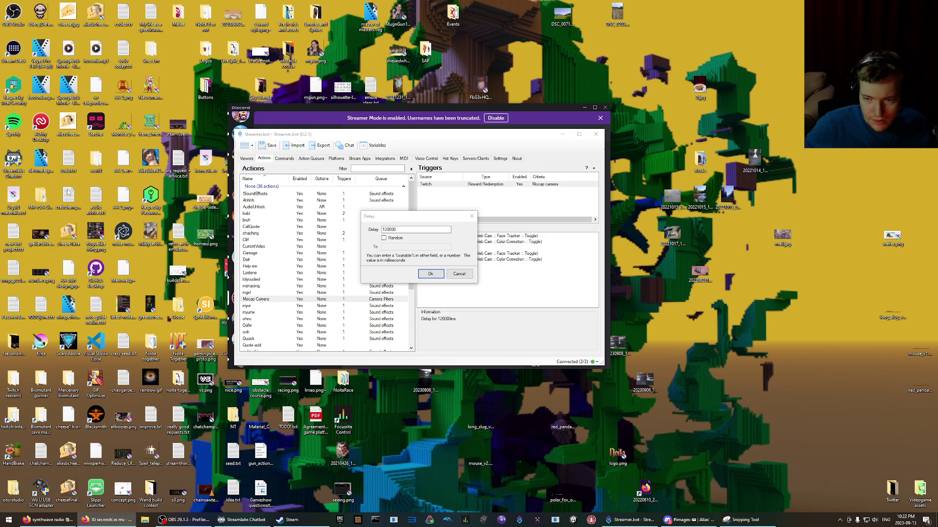
click(444, 239)
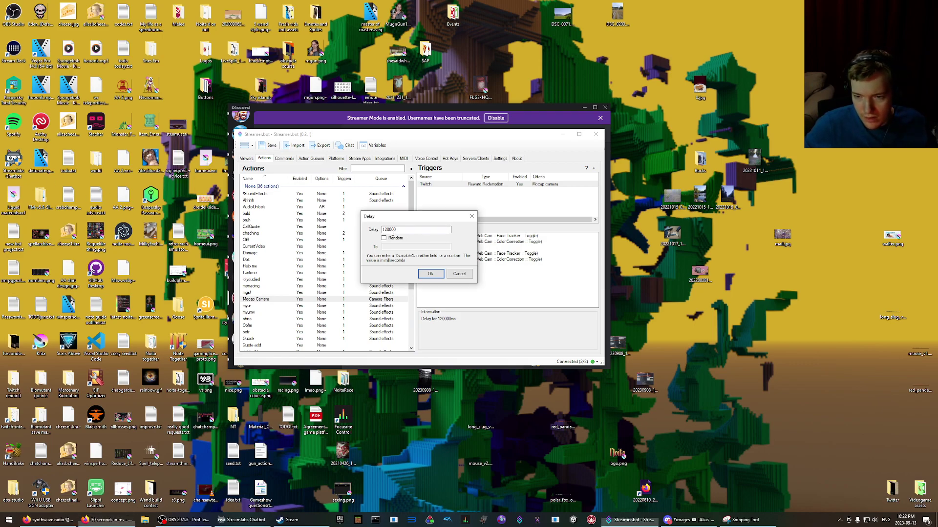
text(30000)
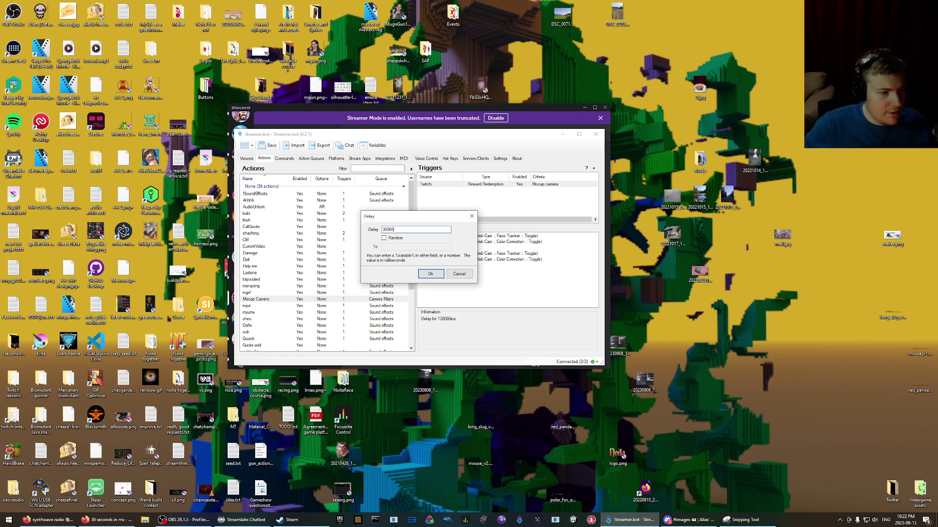
click(430, 273)
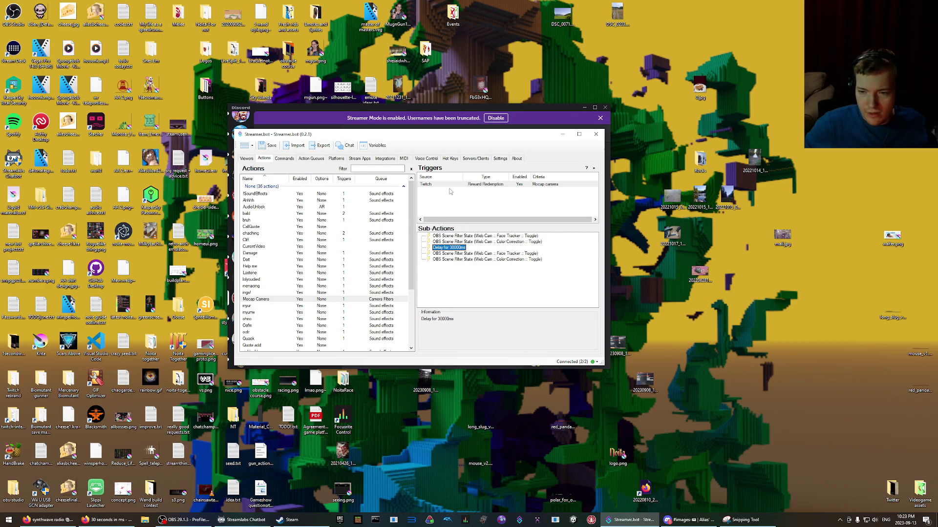
- Test the Mocap camera reward trigger and check the state options of the first Face Tracker filter sub-action without changing them
right_click(431, 185)
click(432, 187)
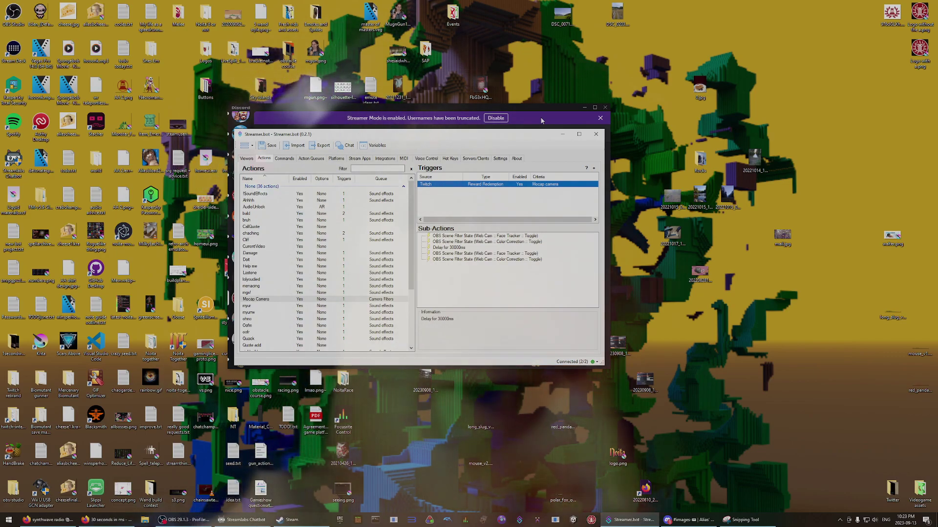
click(494, 238)
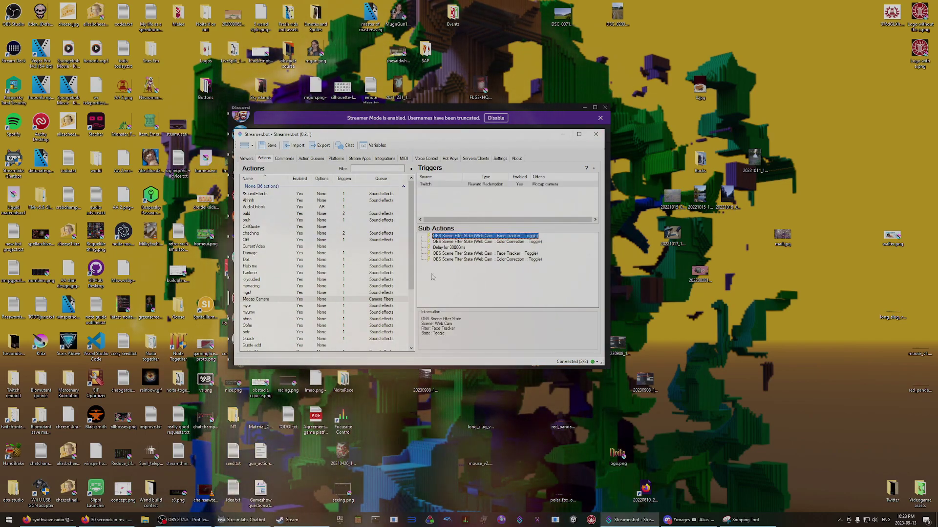
double_click(494, 237)
click(413, 258)
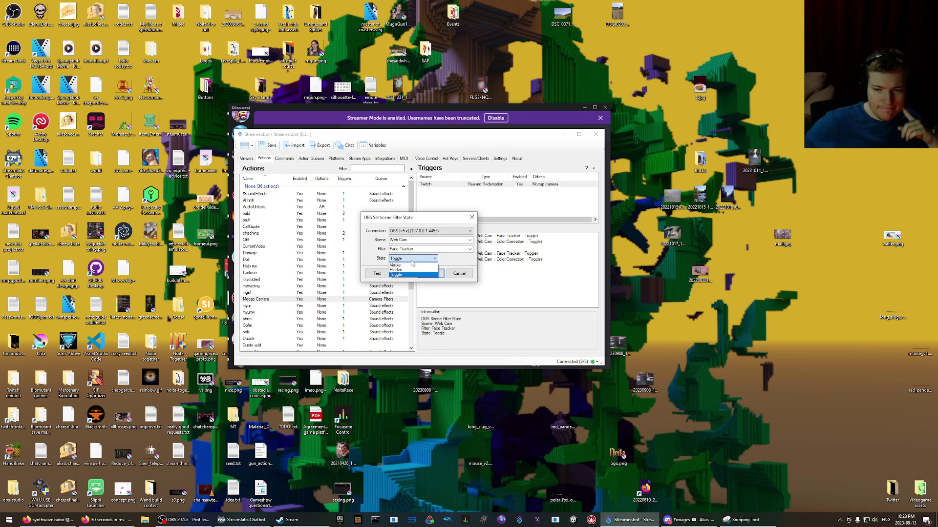
click(412, 262)
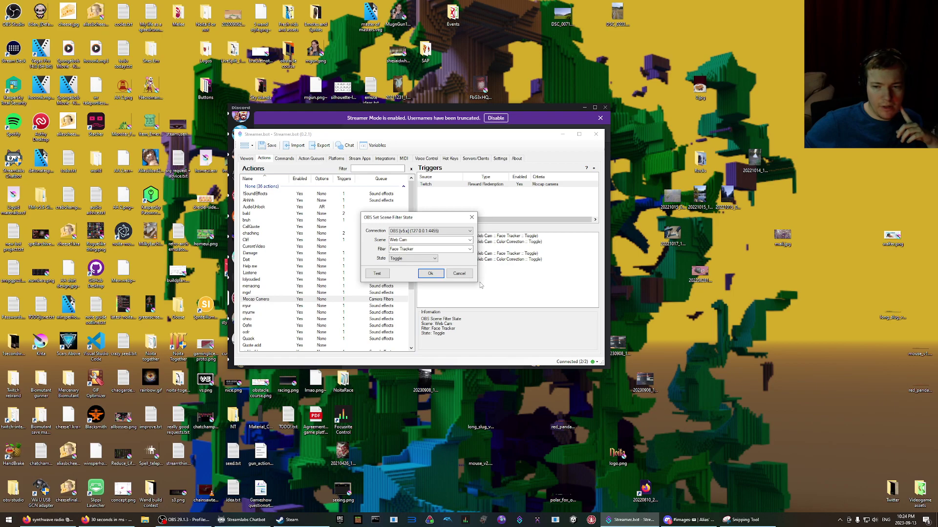
click(459, 273)
- Set the delay sub-action of the Mocap Camera action to 45000 ms
right_click(457, 249)
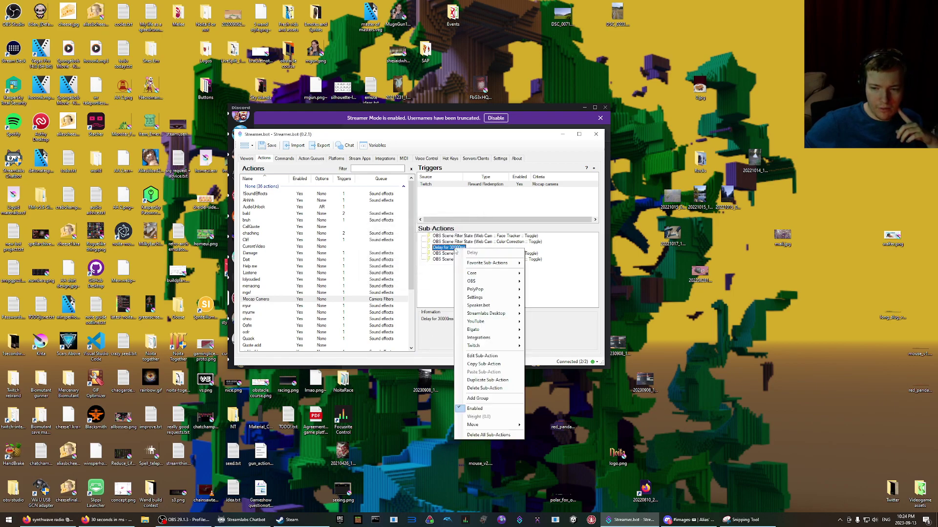
click(450, 247)
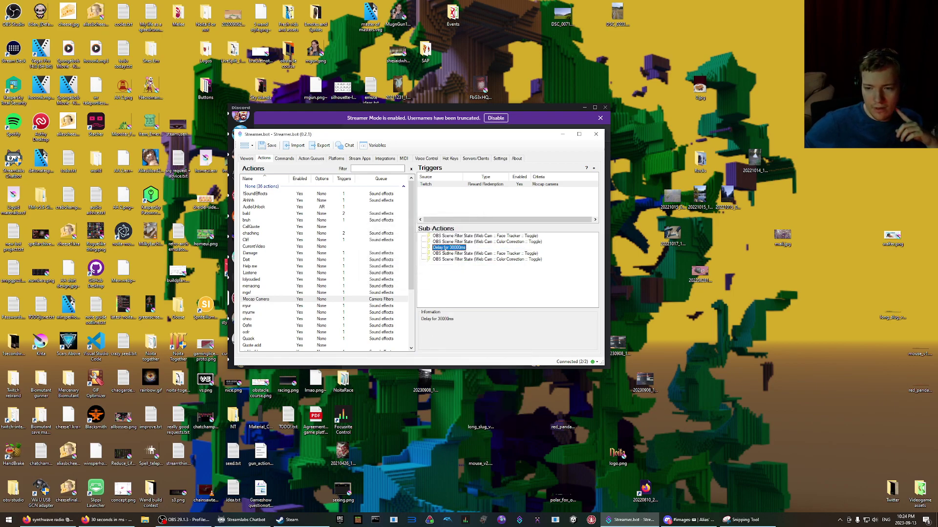
double_click(449, 248)
click(395, 229)
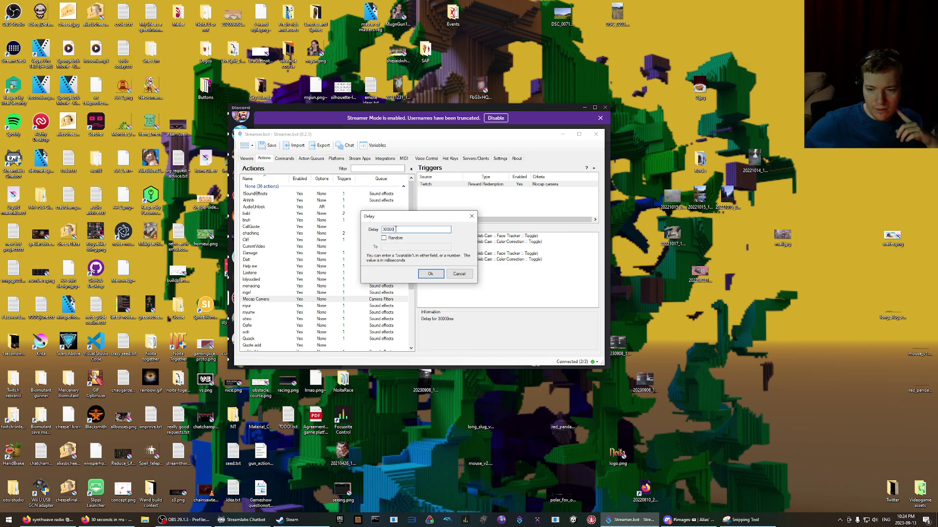
drag(387, 229, 382, 230)
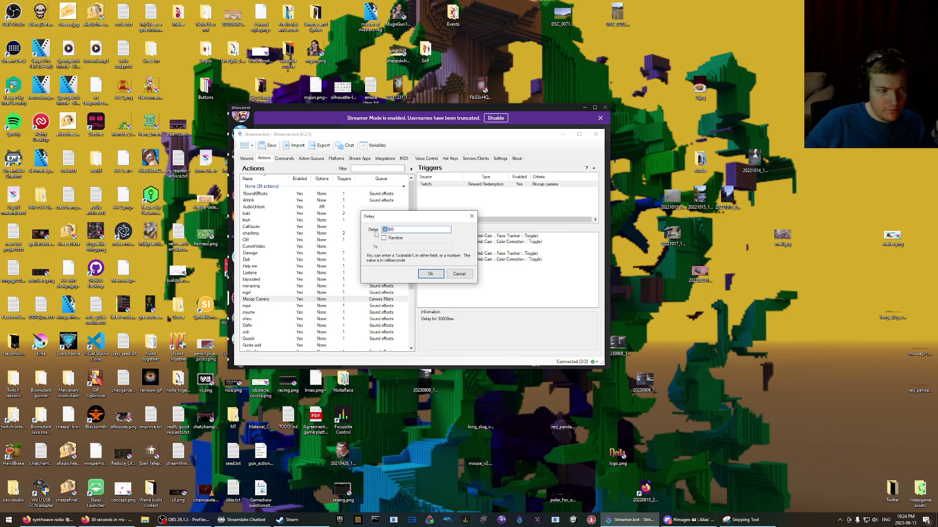
text(45)
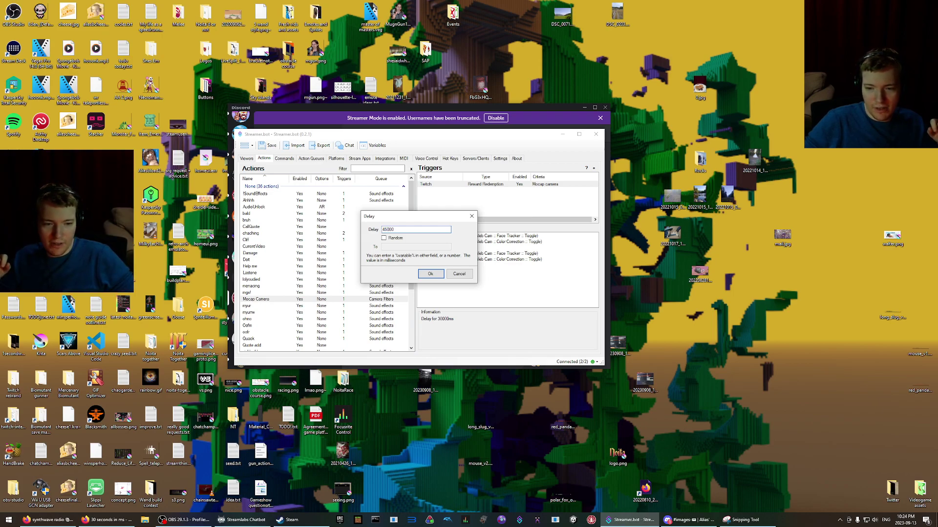
click(429, 274)
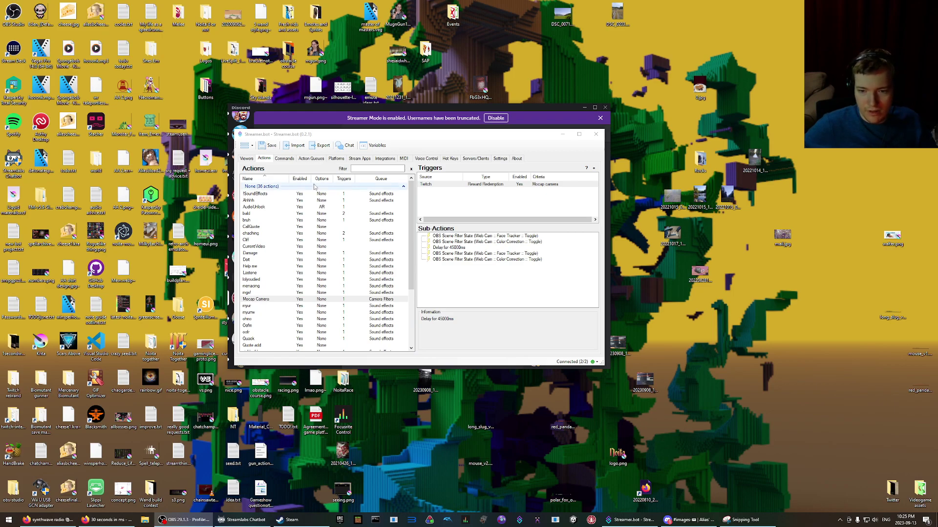
- Select the last ten actions, from SweetVictory to ZodWoop, and check which group and queue options they offer
scroll(259, 341, down, 5)
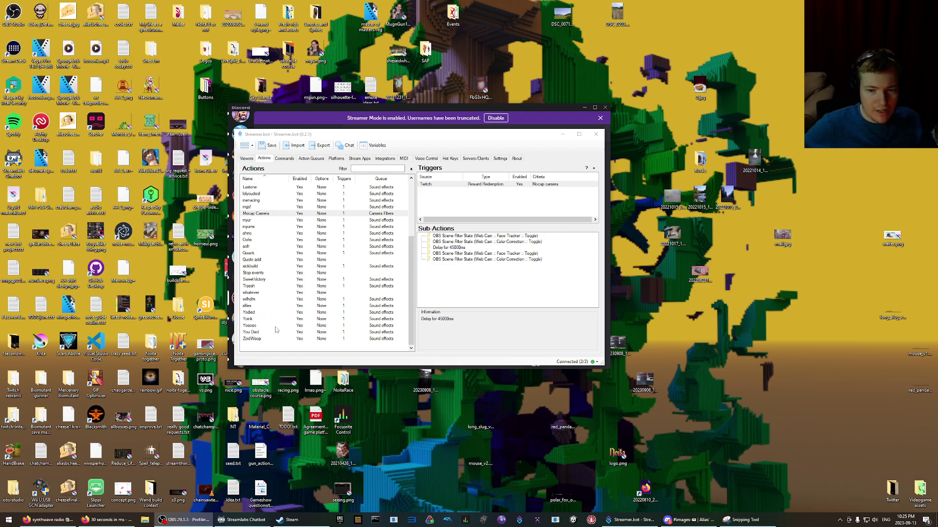
drag(272, 348, 254, 279)
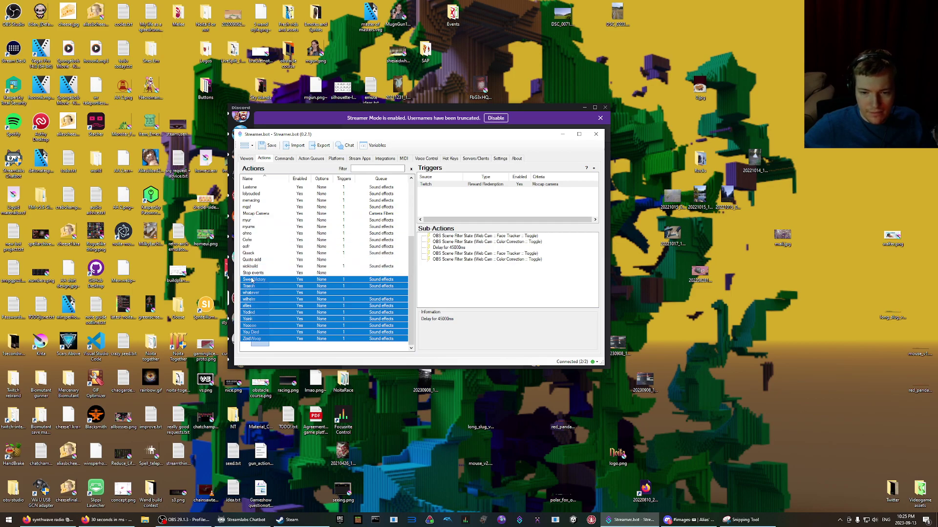
right_click(254, 280)
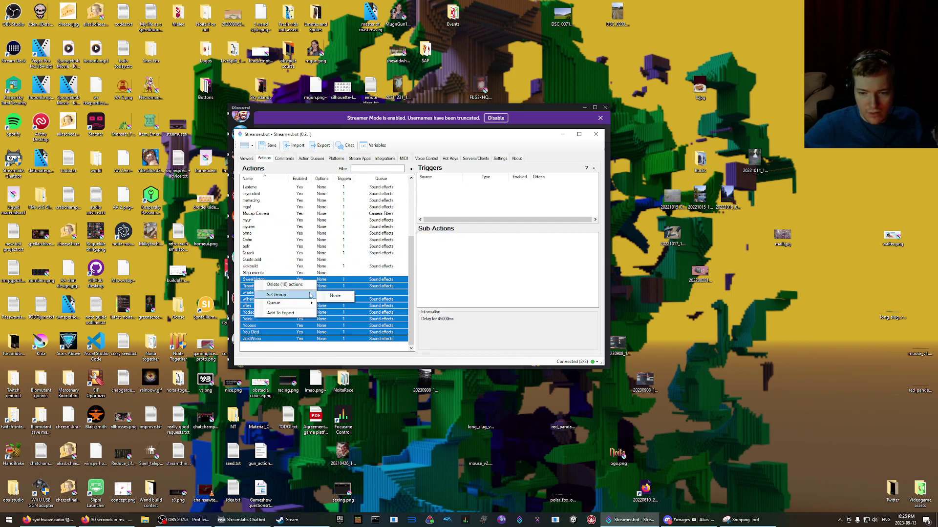
mouse_move(316, 303)
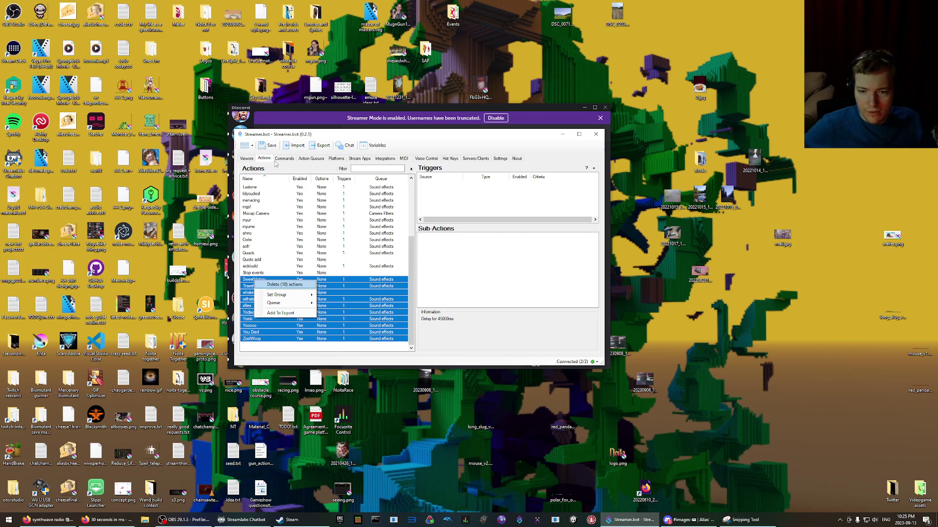
mouse_move(282, 298)
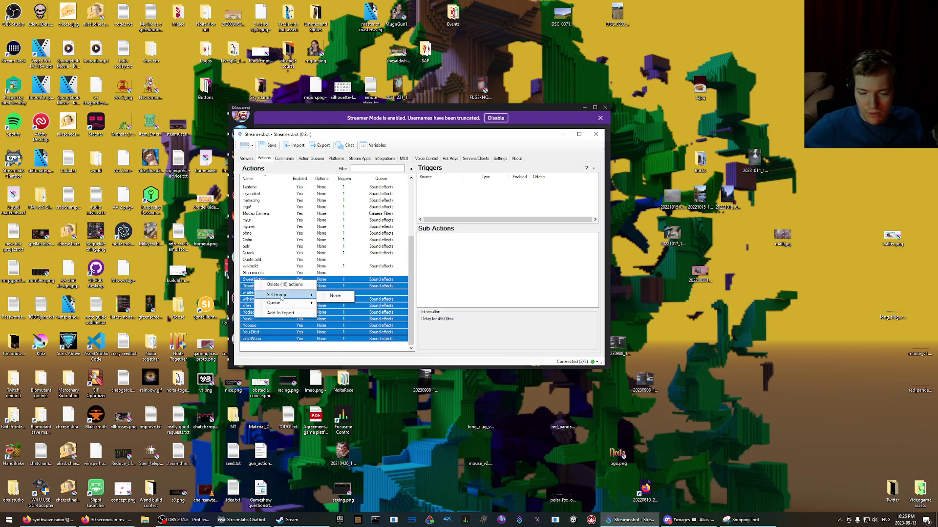
click(277, 347)
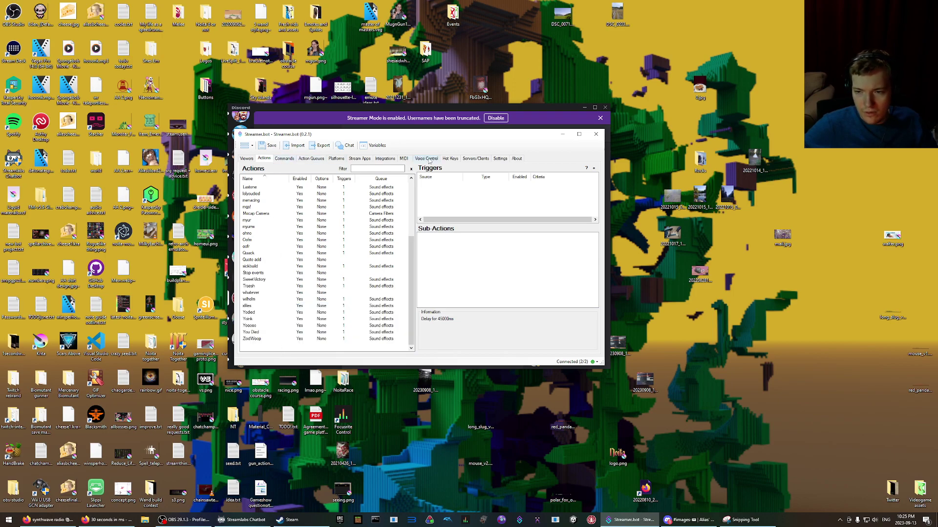
- Look through the Servers/Clients, Hot Keys and Settings sections for action grouping options and return to the actions list
click(458, 160)
click(475, 159)
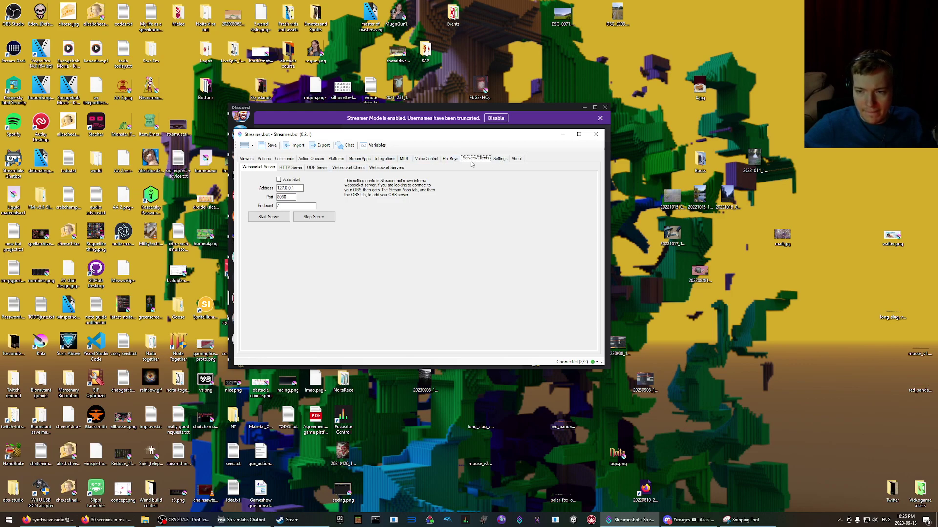
click(451, 162)
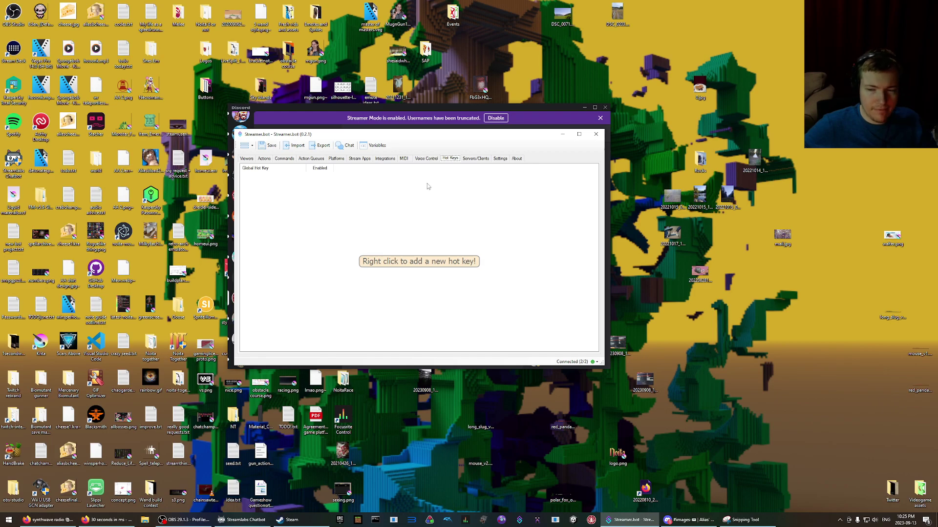
click(500, 158)
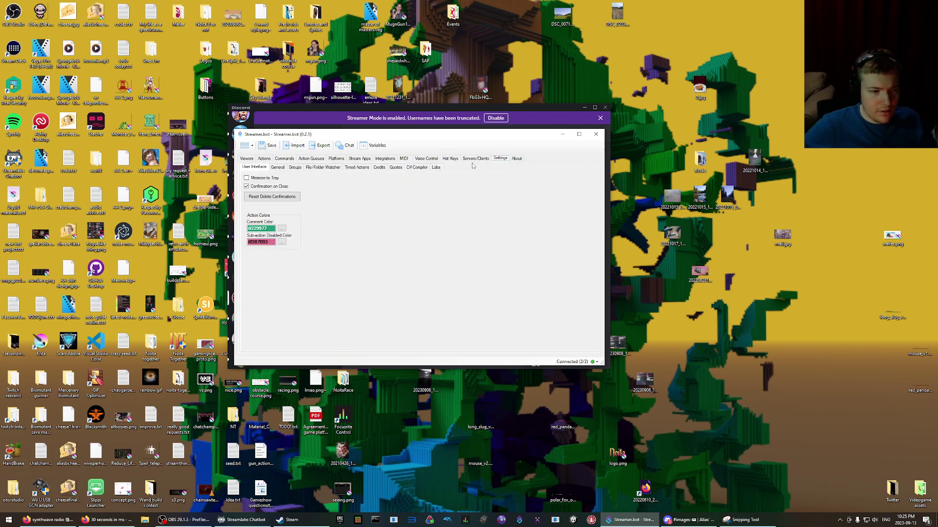
click(264, 159)
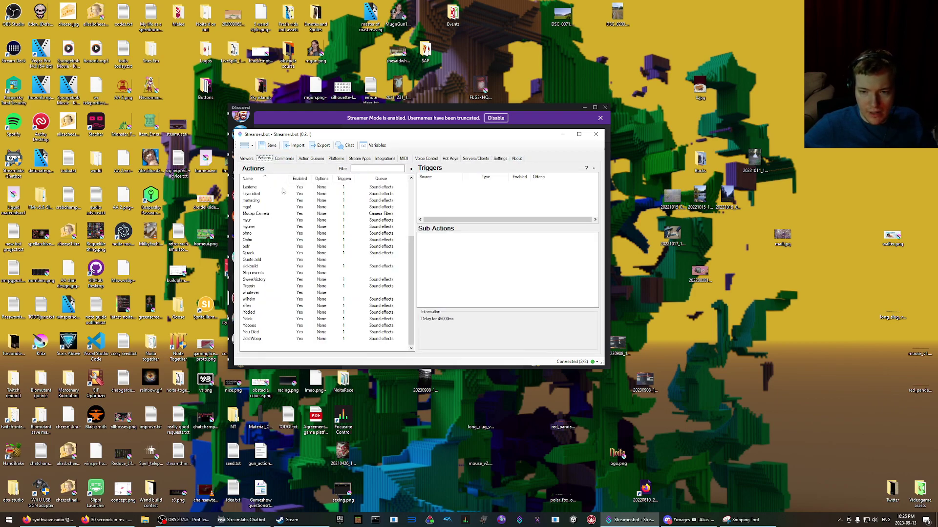
scroll(282, 190, up, 4)
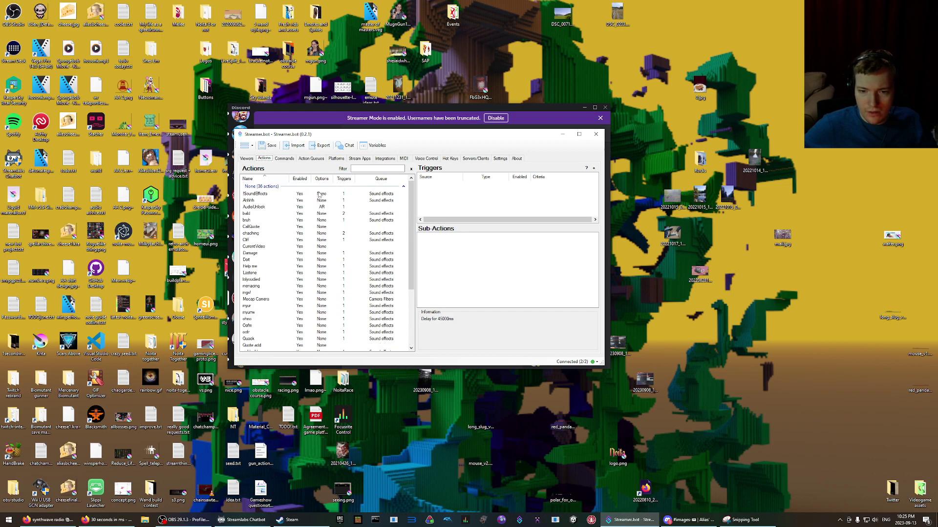
right_click(262, 188)
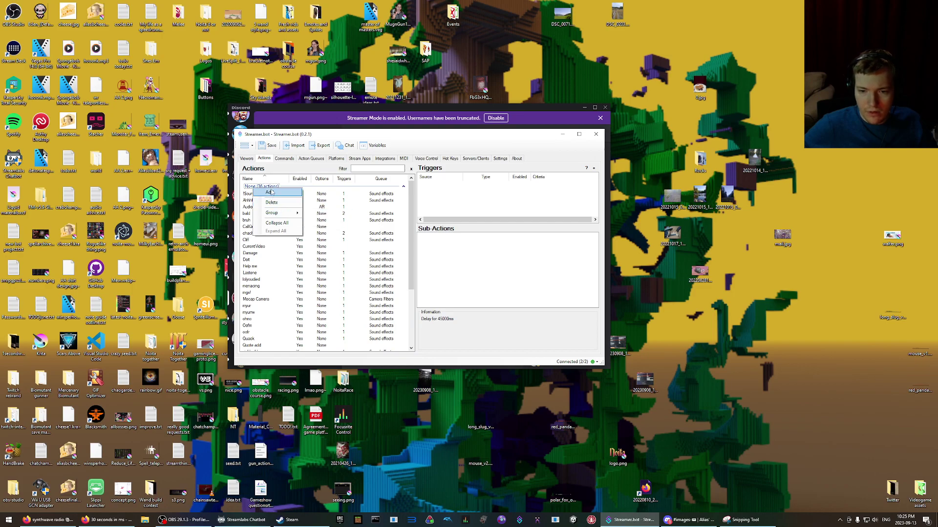
click(271, 192)
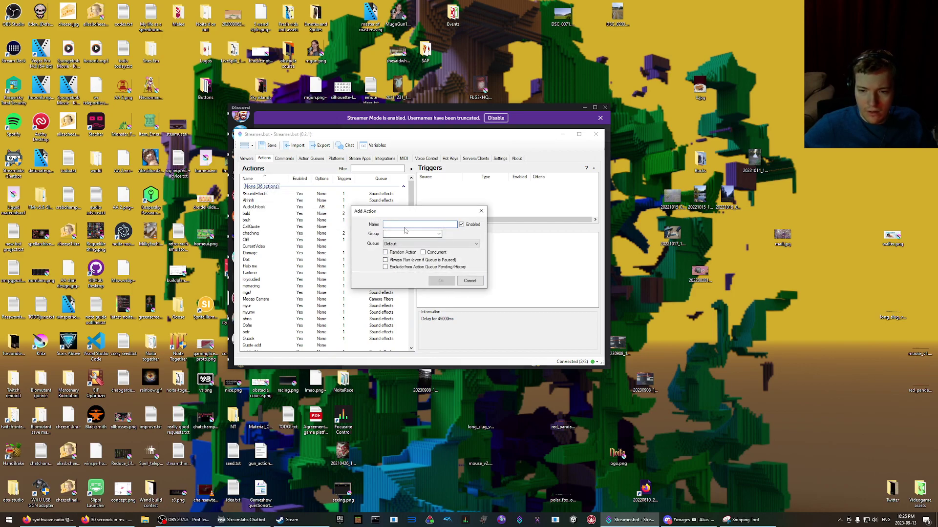
text(Sound FX)
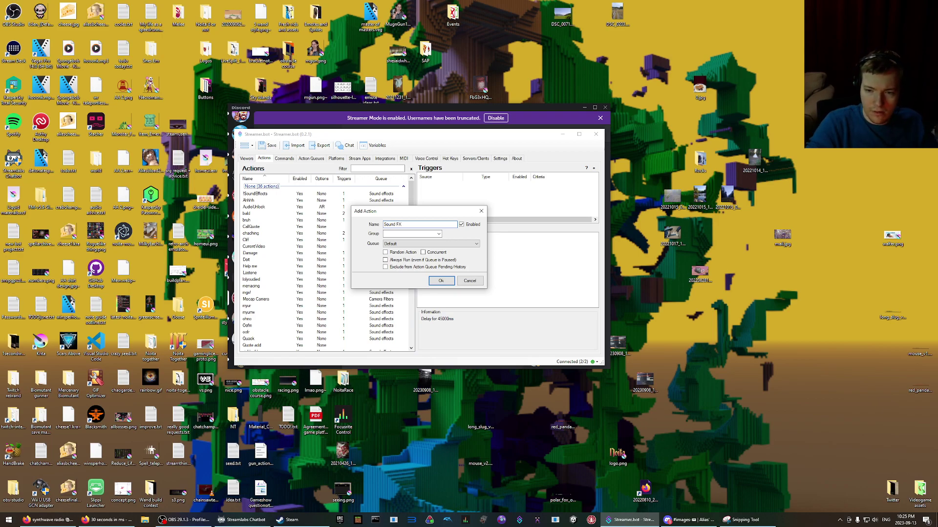
click(401, 234)
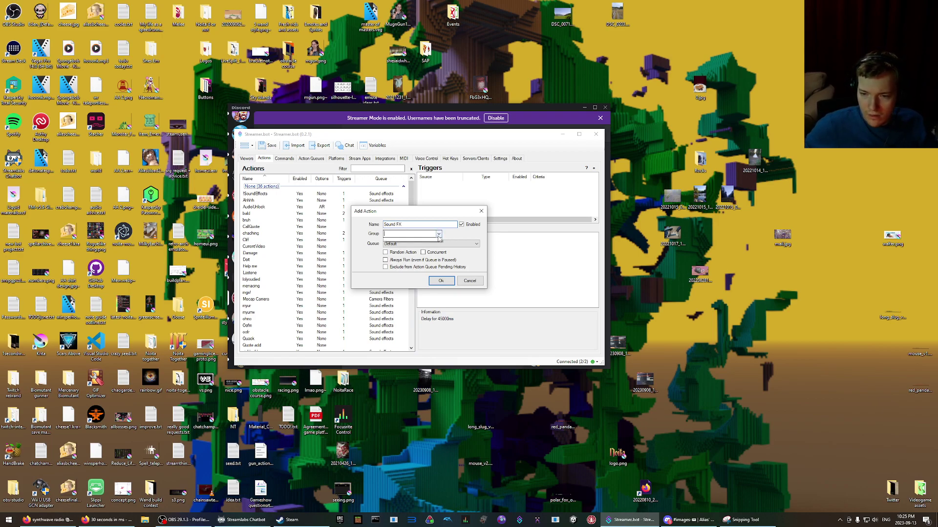
click(400, 244)
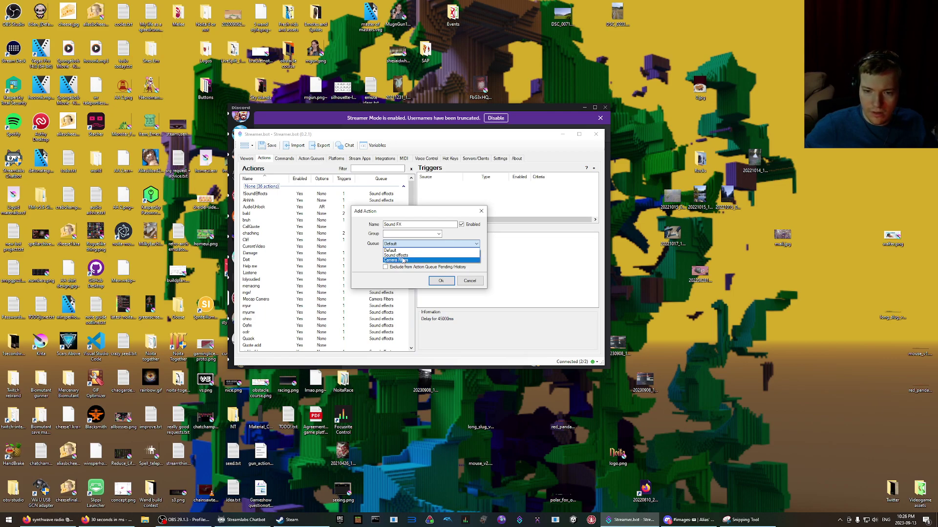
click(397, 255)
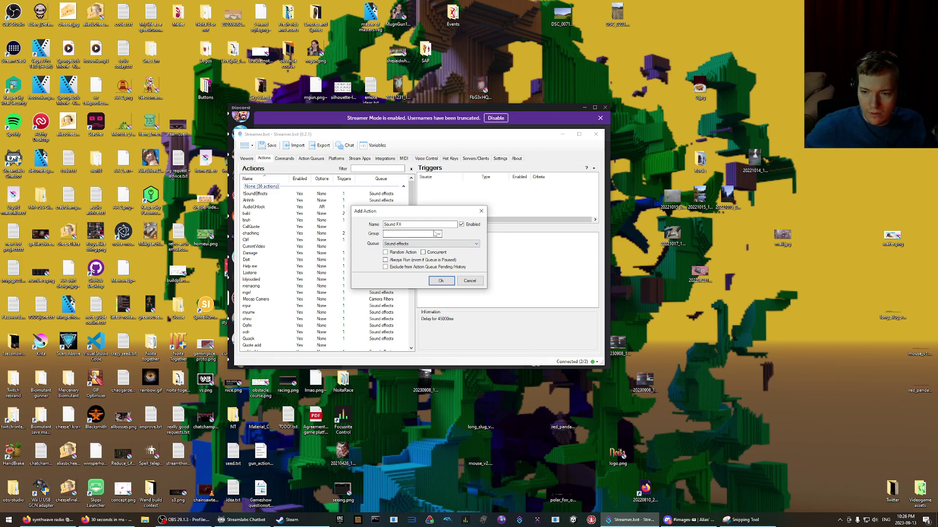
click(468, 279)
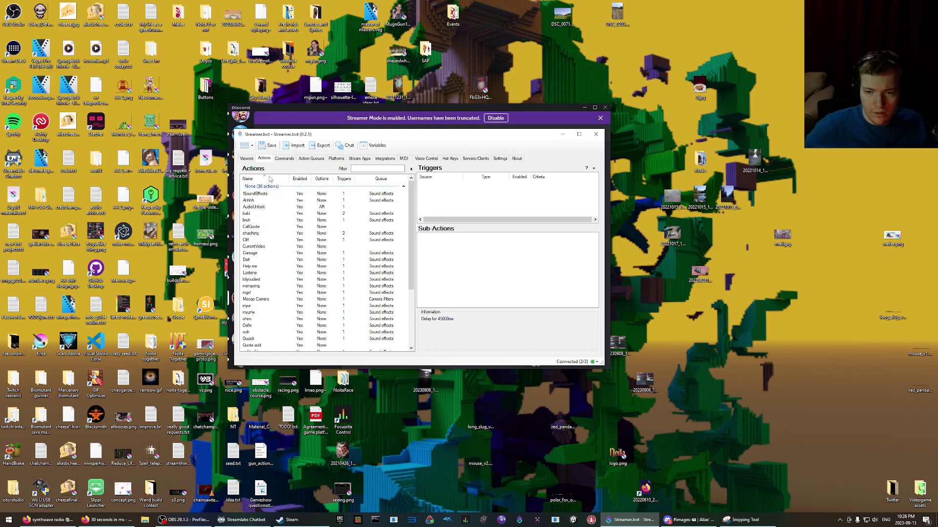
- Examine the ungrouped actions and the edit options of ZodWoop for a way to assign actions to a group
click(271, 187)
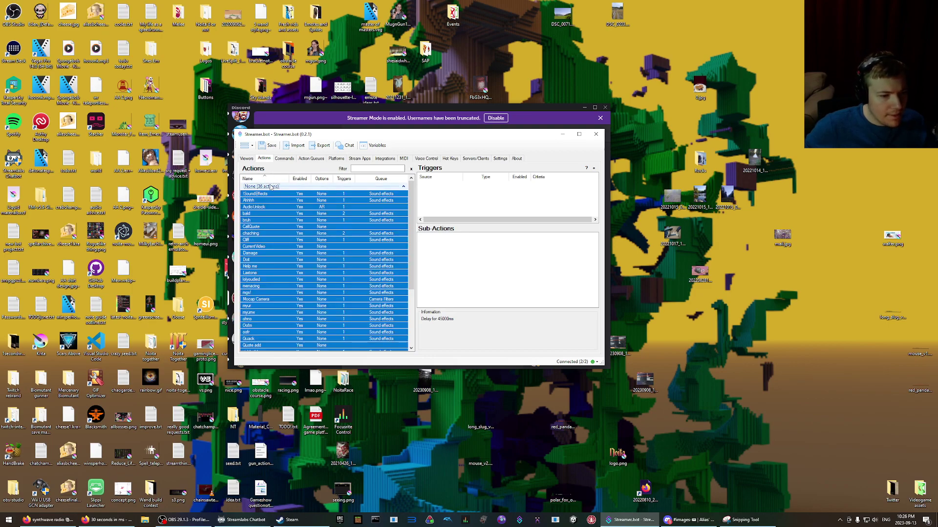
click(244, 194)
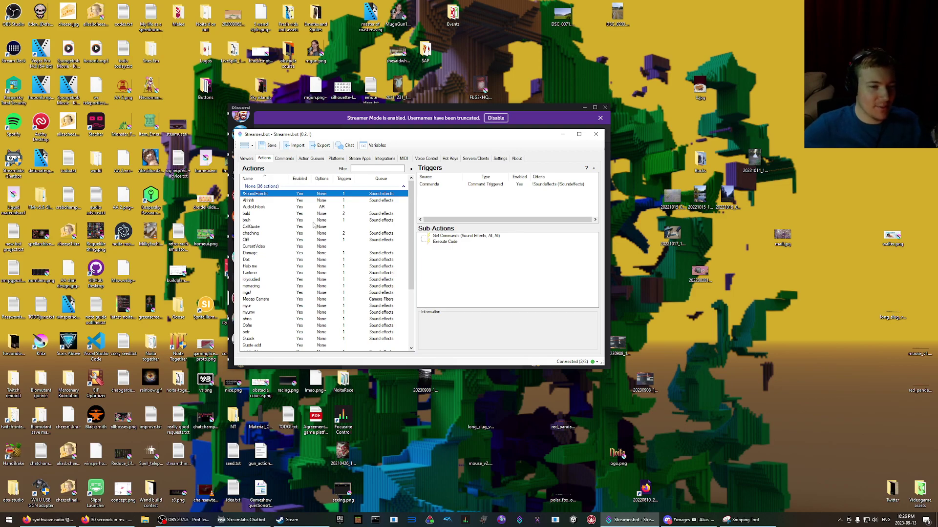
scroll(312, 226, down, 5)
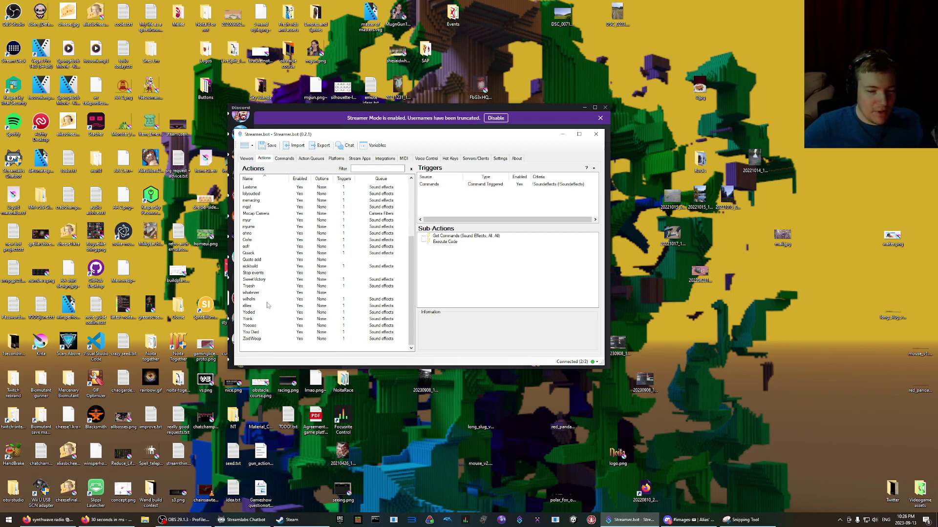
drag(259, 317, 291, 285)
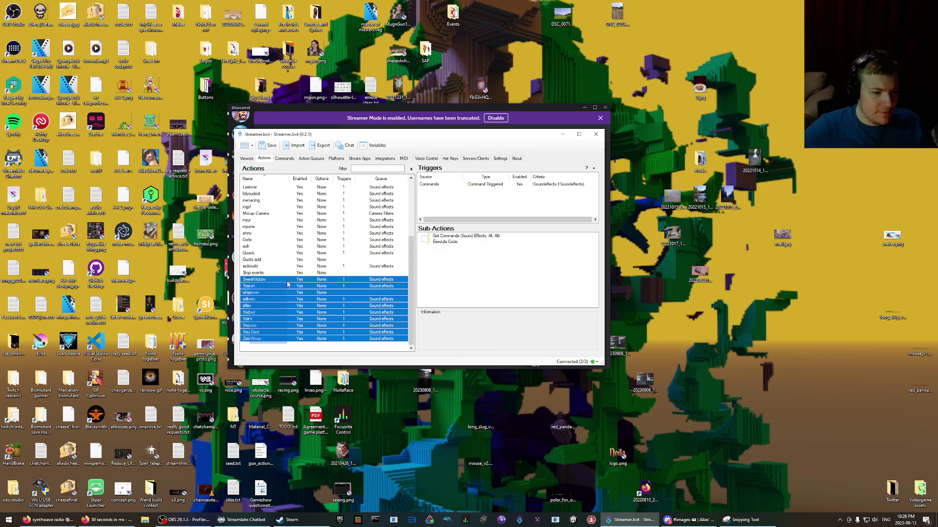
drag(287, 285, 258, 346)
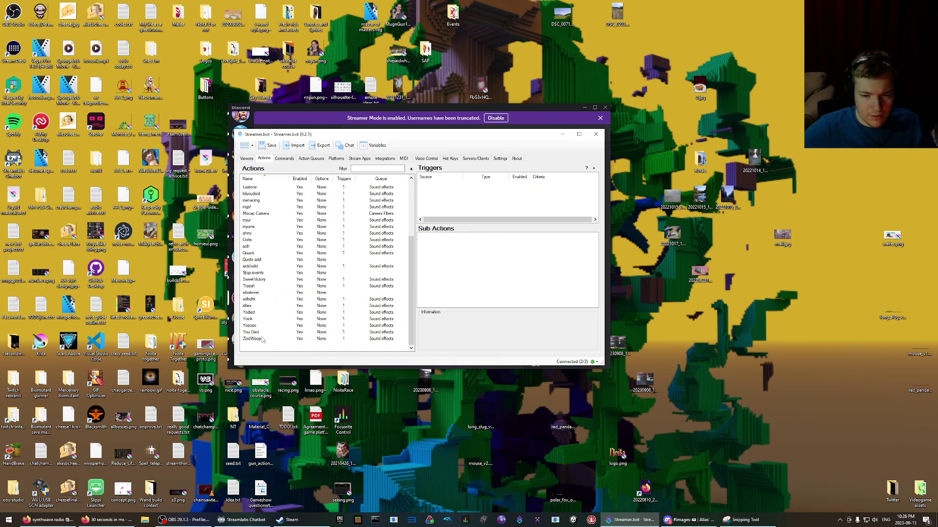
double_click(259, 339)
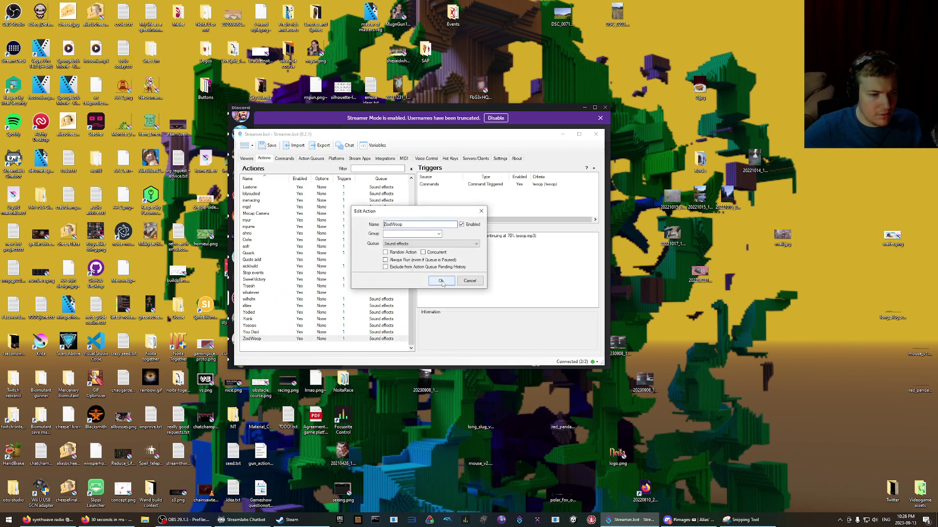
click(432, 234)
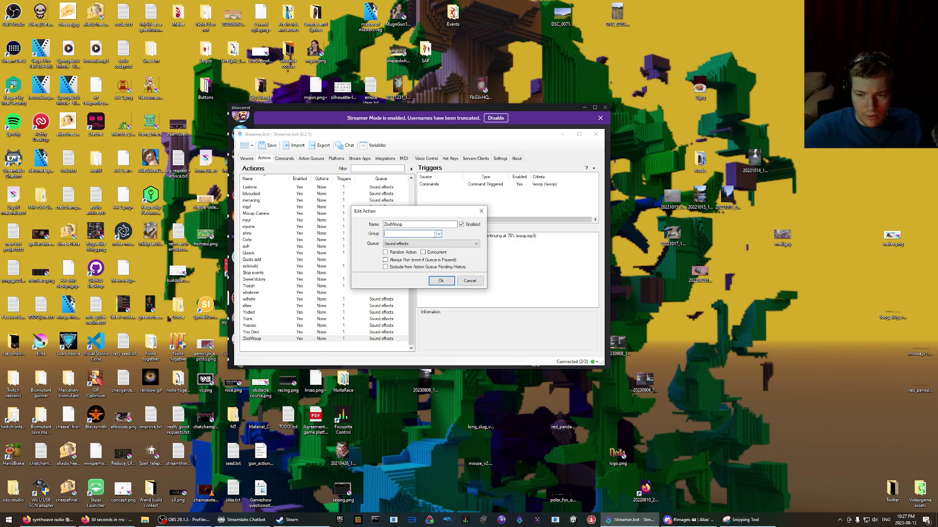
click(469, 281)
right_click(297, 346)
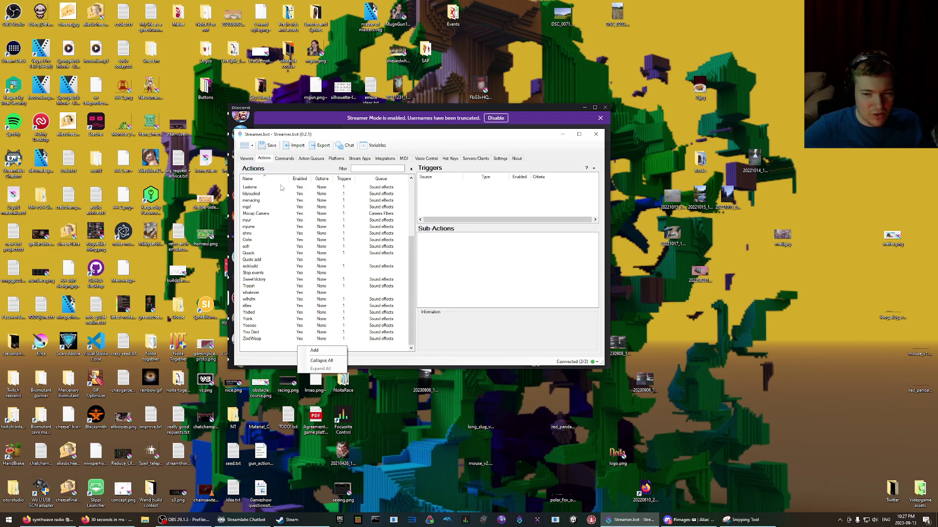
click(264, 348)
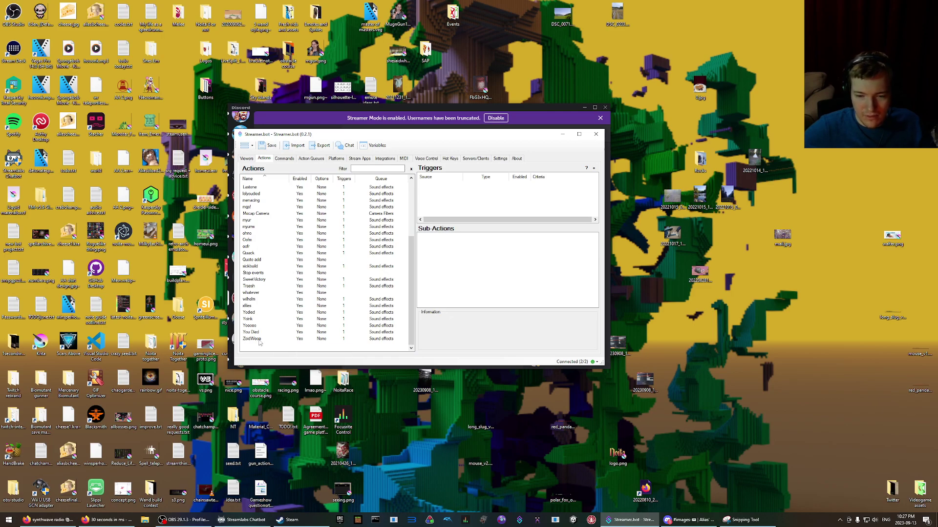
- Assign the ZodWoop action to a new group named Sound Effects
double_click(262, 339)
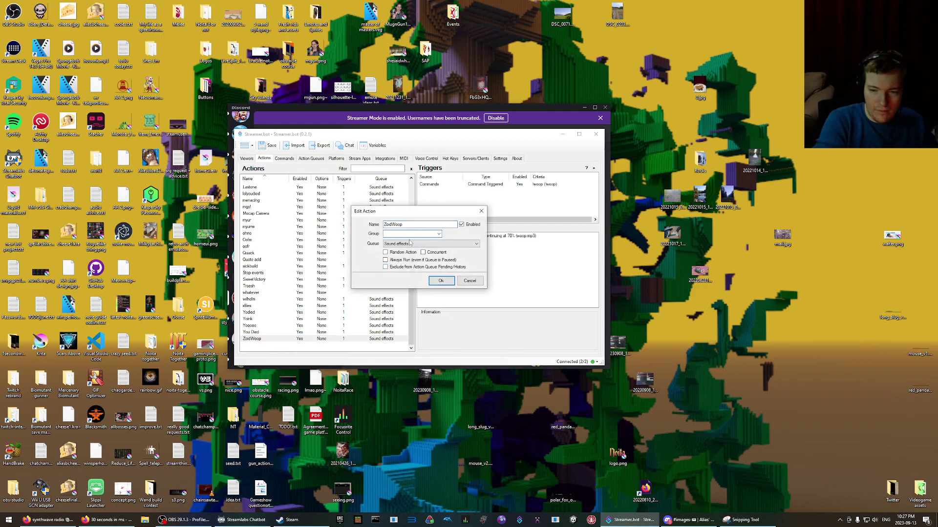
text(Sound Effects)
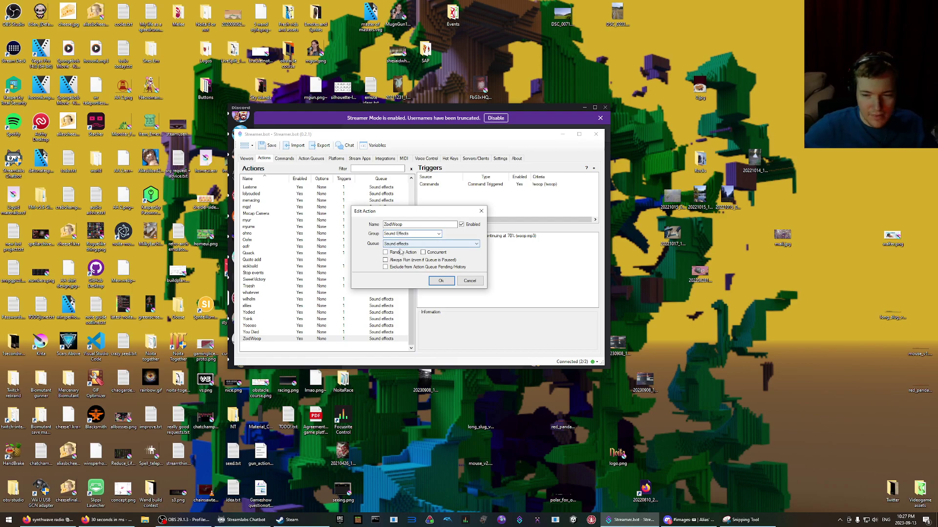
click(441, 281)
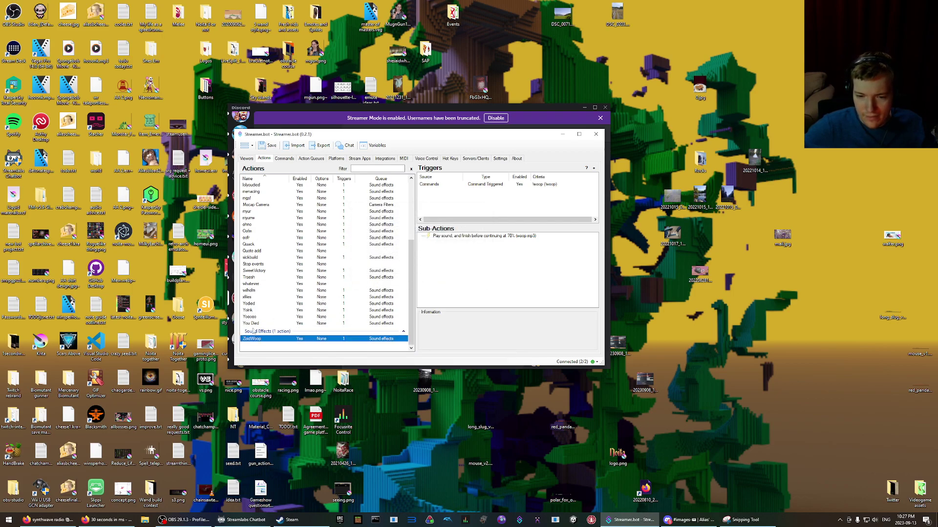
- Move the nine ungrouped actions from SweetVictory to You Died into the Sound Effects group
drag(244, 324, 246, 264)
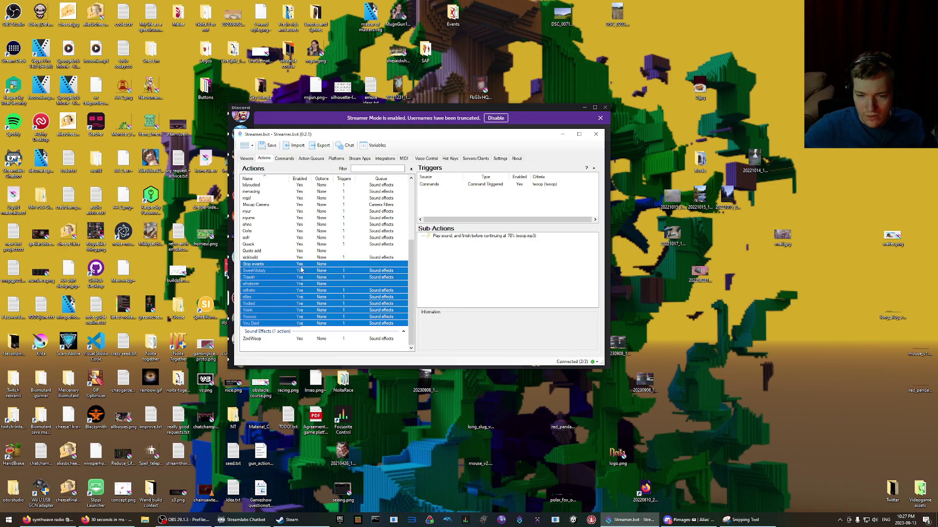
click(243, 332)
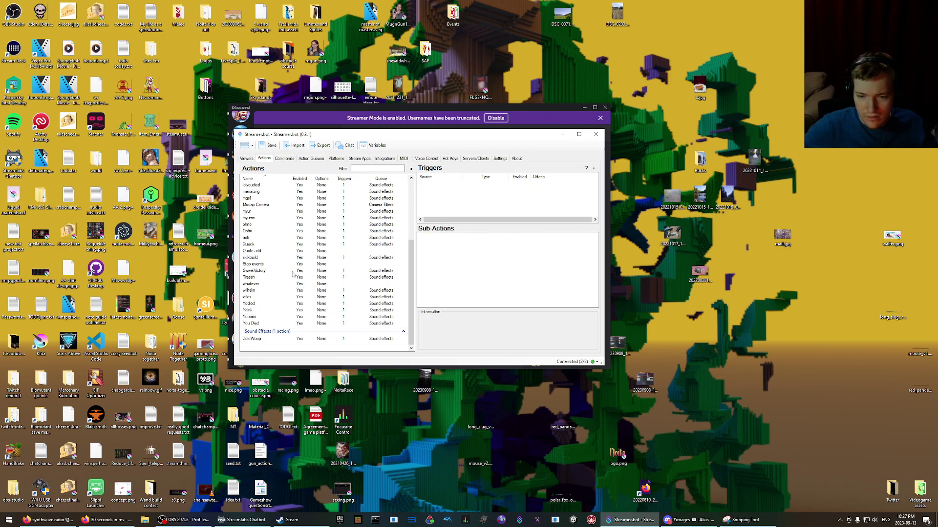
click(249, 324)
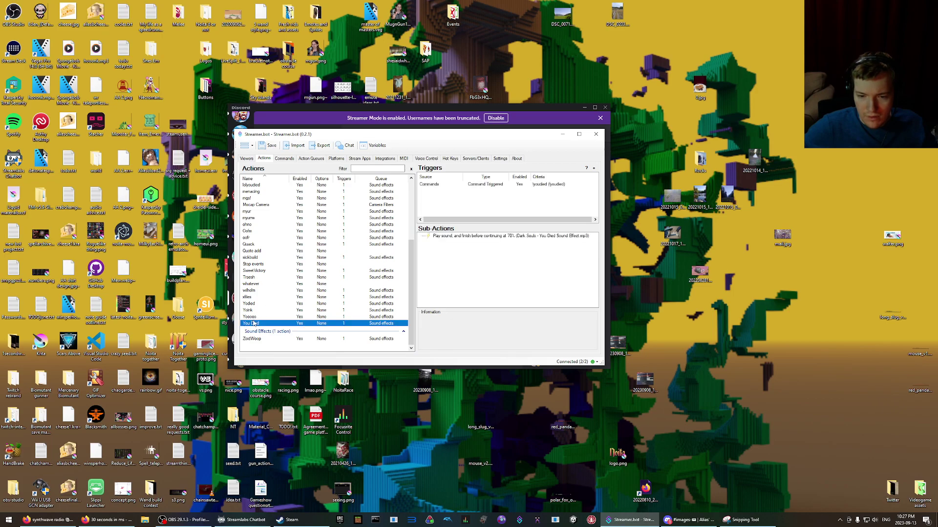
click(241, 331)
drag(242, 331, 282, 273)
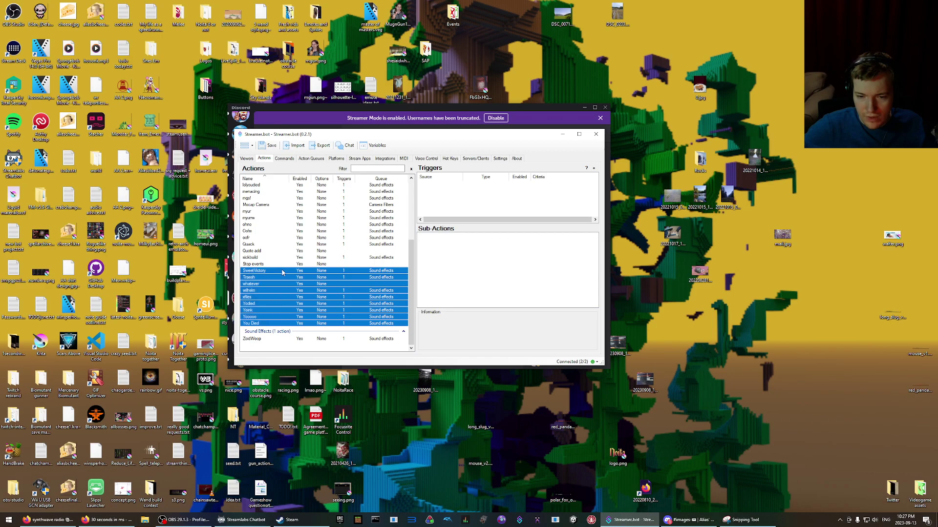
right_click(281, 274)
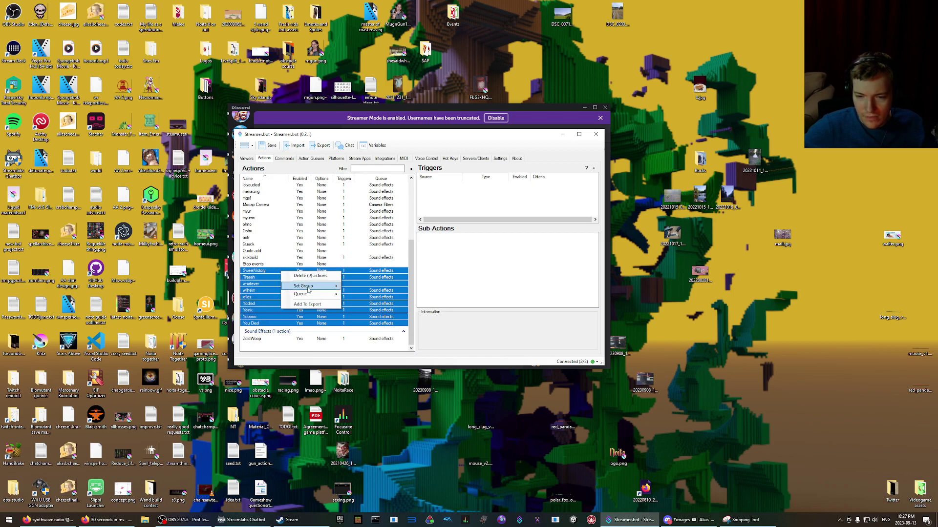
mouse_move(313, 286)
click(361, 294)
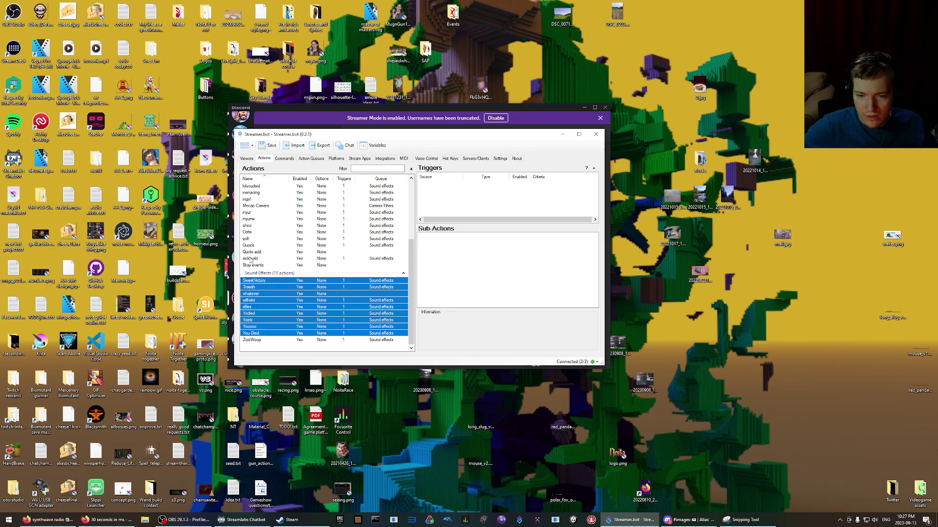
- Move the sickbuild action into the Sound Effects group
scroll(250, 261, up, 2)
click(246, 297)
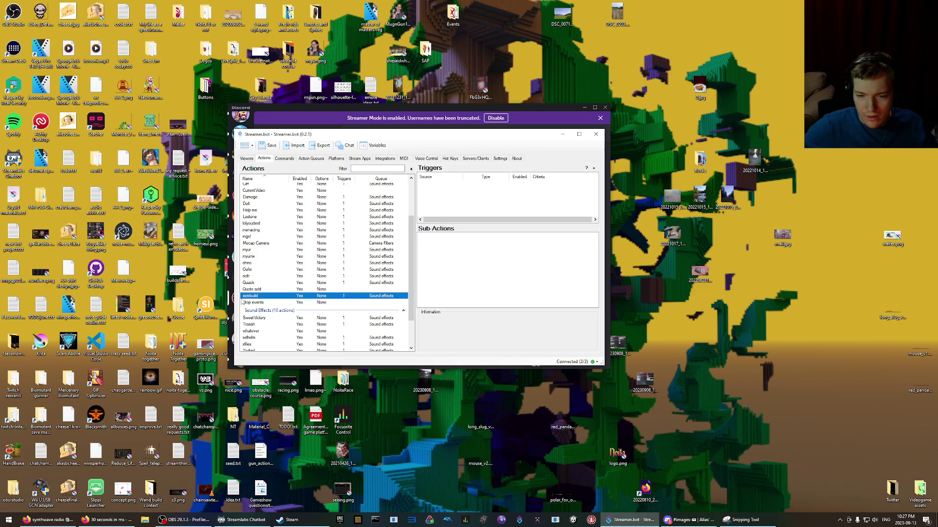
right_click(246, 296)
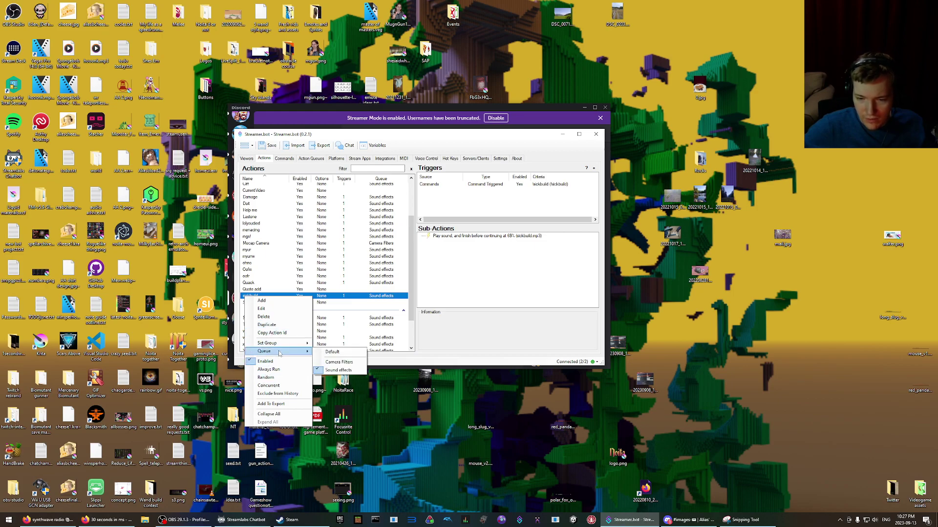
click(330, 356)
- Assign the !SoundEffects action to a new group named Commands
scroll(262, 318, up, 3)
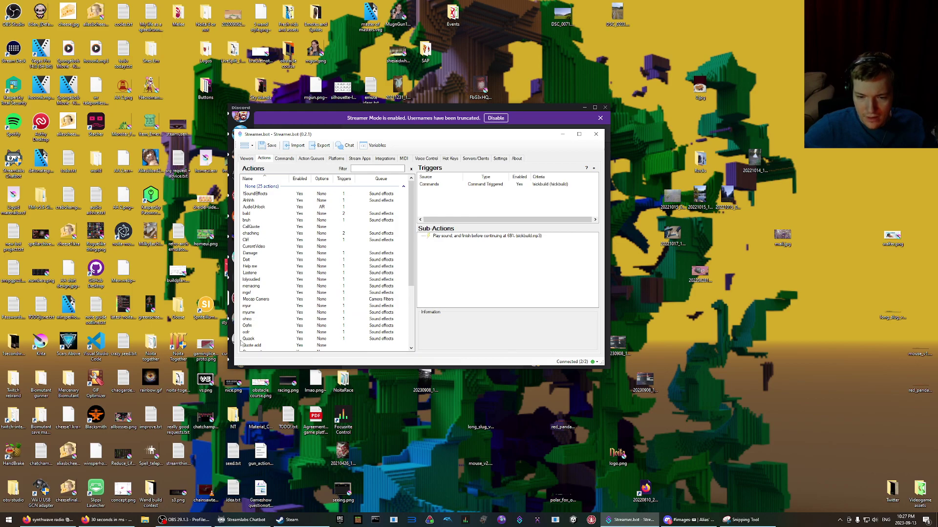
click(242, 339)
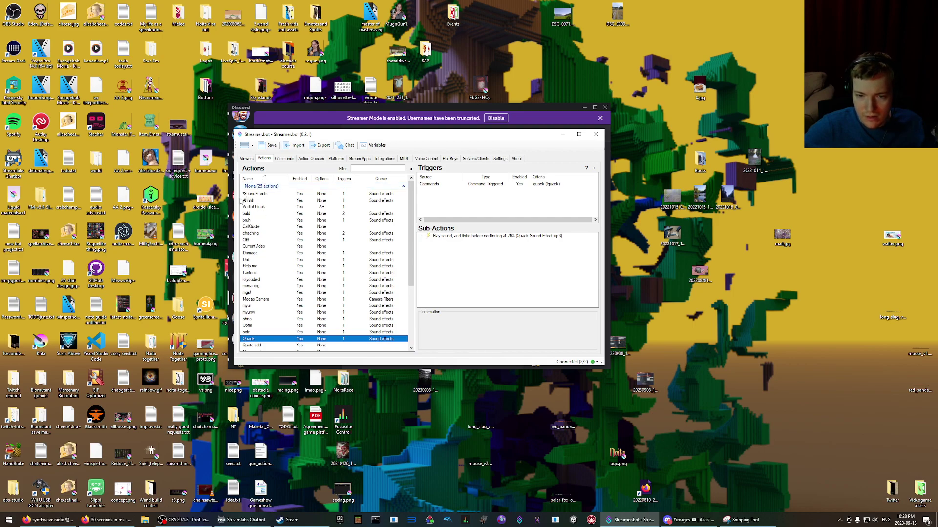
click(244, 201)
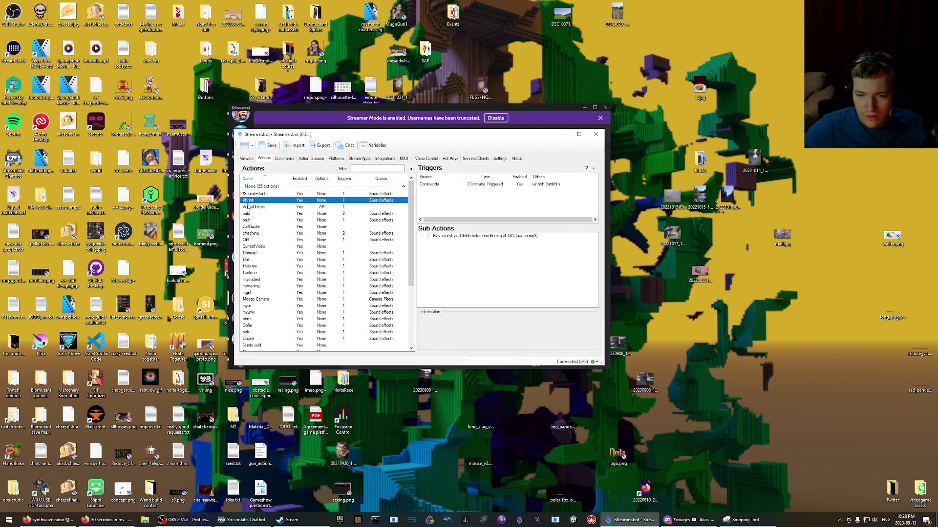
click(248, 207)
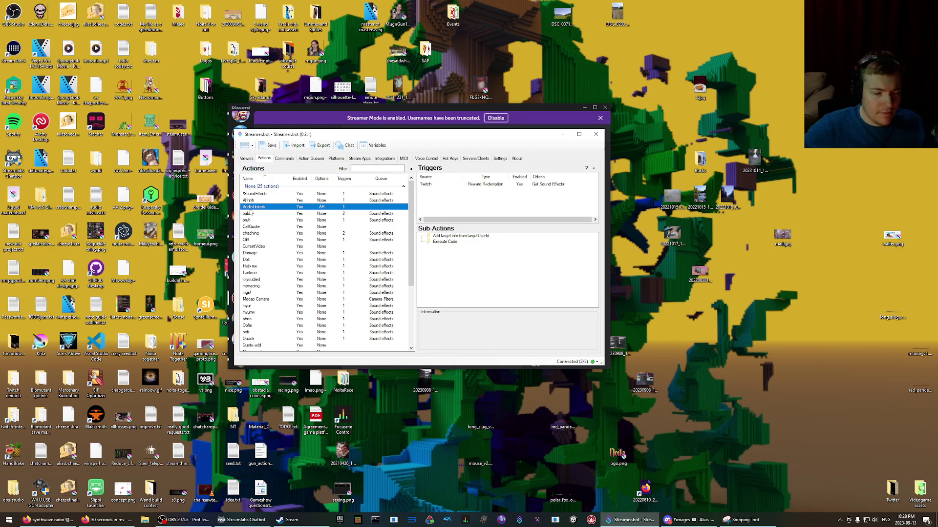
click(262, 194)
right_click(262, 194)
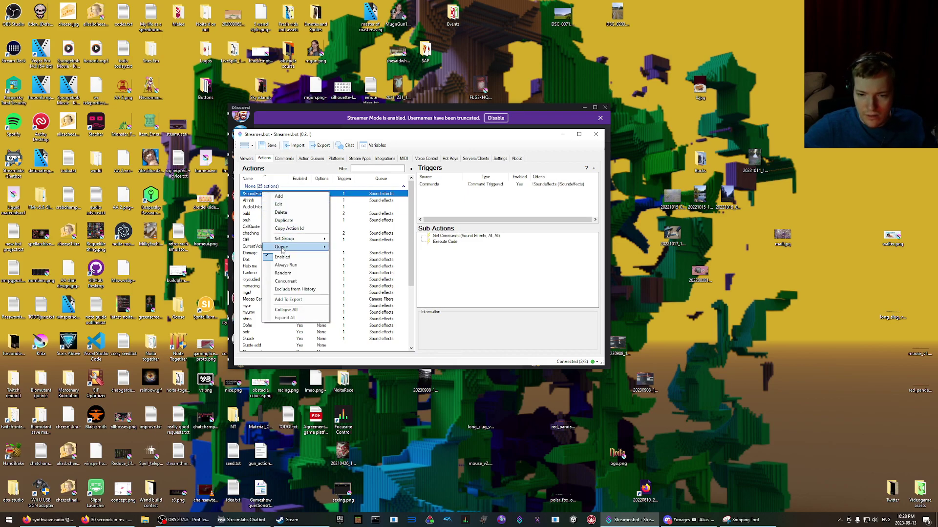
click(278, 205)
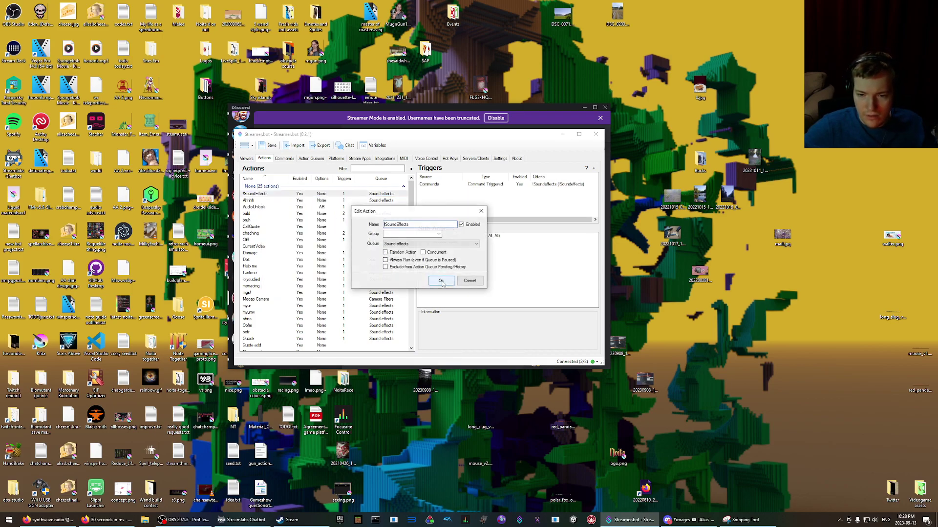
click(400, 235)
text(Commands)
key(Return)
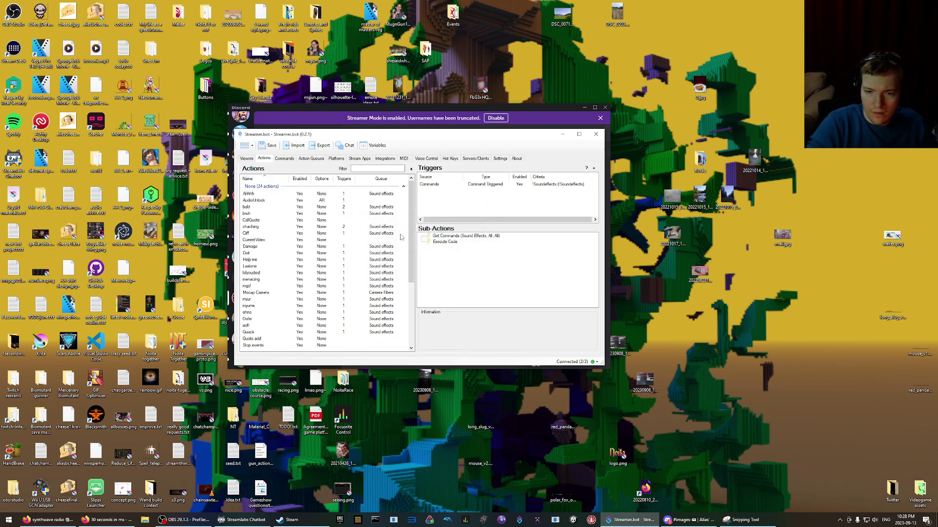
- Assign the AudioUnlock action to the existing Commands group
scroll(272, 244, down, 5)
scroll(272, 244, up, 5)
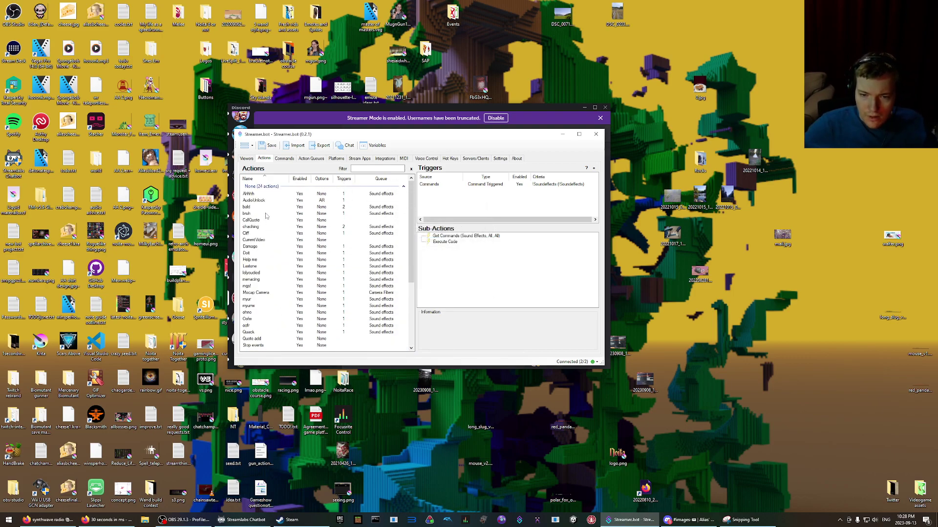
double_click(255, 201)
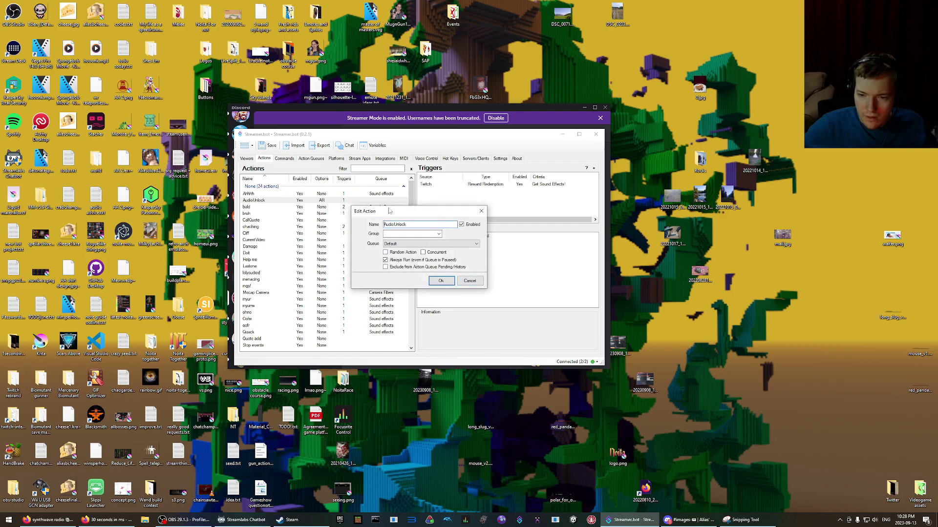
click(439, 234)
click(406, 241)
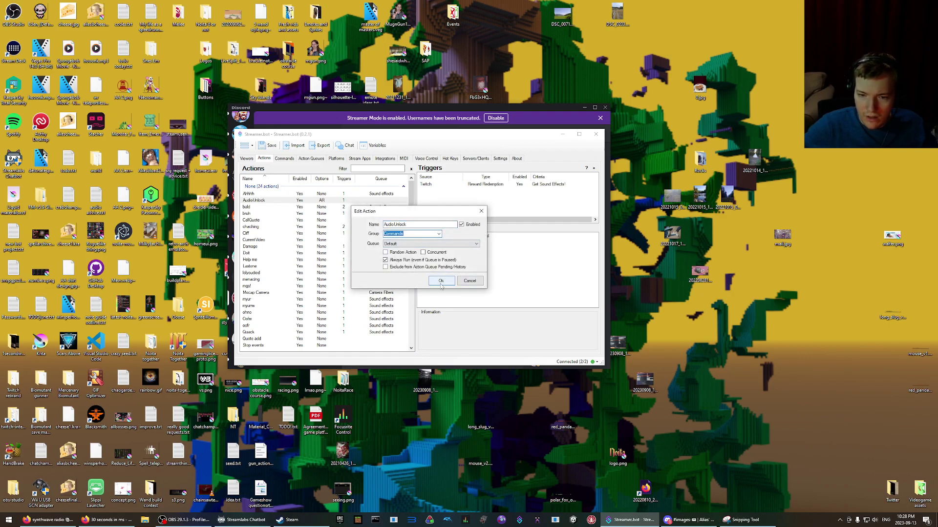
click(441, 281)
- Assign the CallQuote action to the existing Commands group
double_click(251, 213)
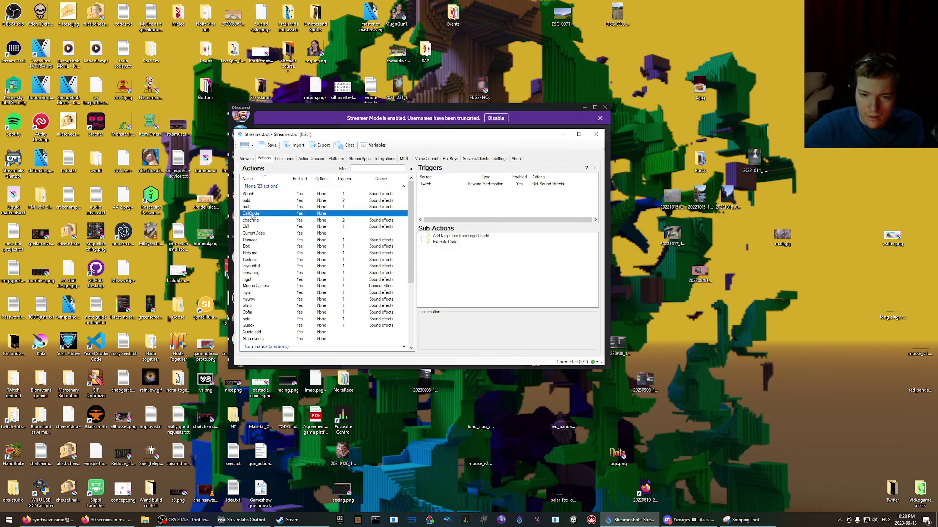
click(399, 234)
text(C)
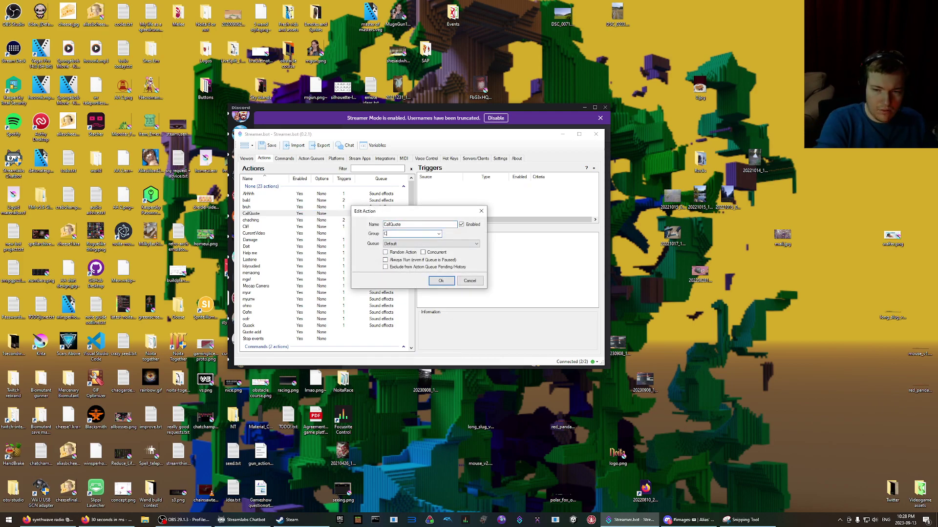
text(omm)
key(BackSpace)
key(BackSpace)
key(BackSpace)
key(BackSpace)
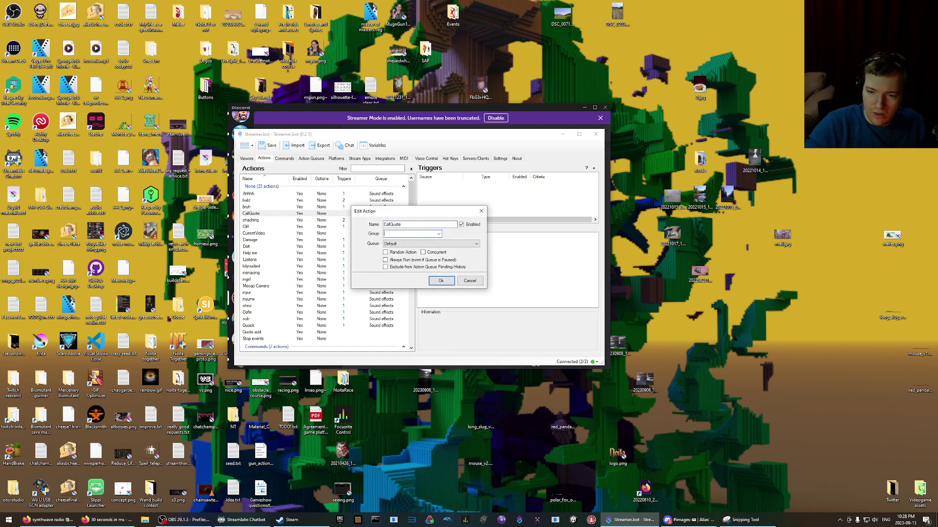
click(438, 234)
click(419, 246)
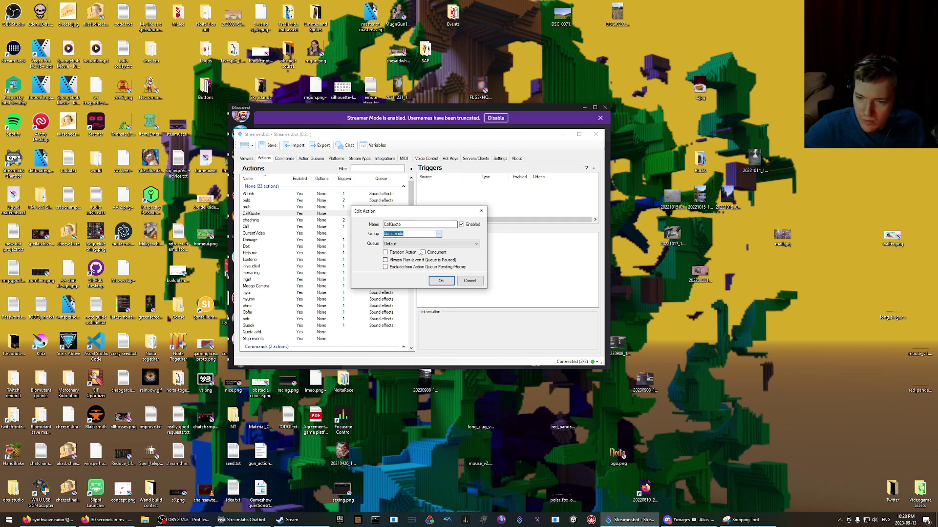
click(441, 281)
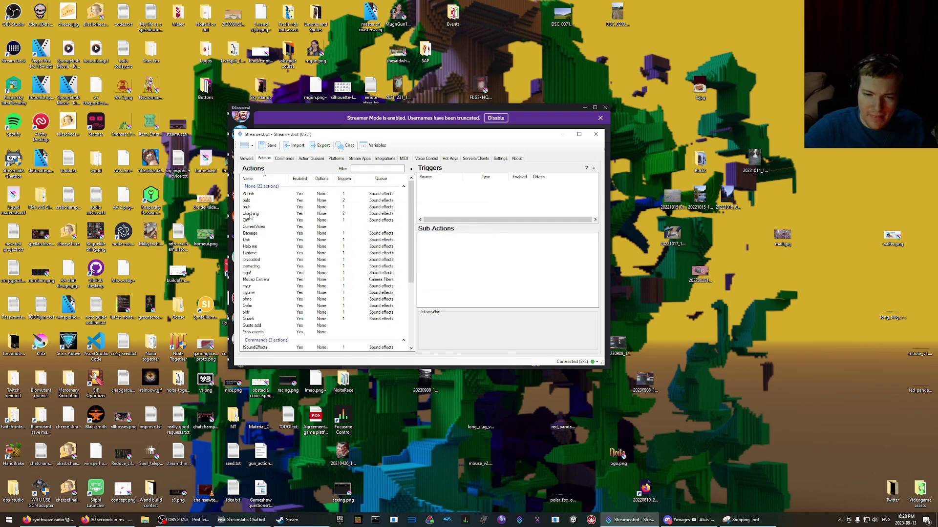
- Assign the bald action to the existing Sound Effects group
click(246, 201)
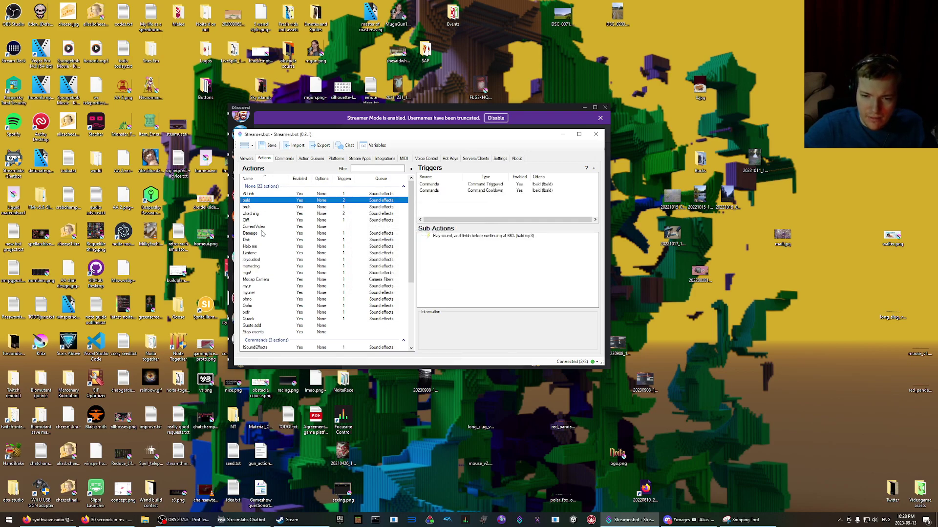
double_click(243, 201)
click(436, 234)
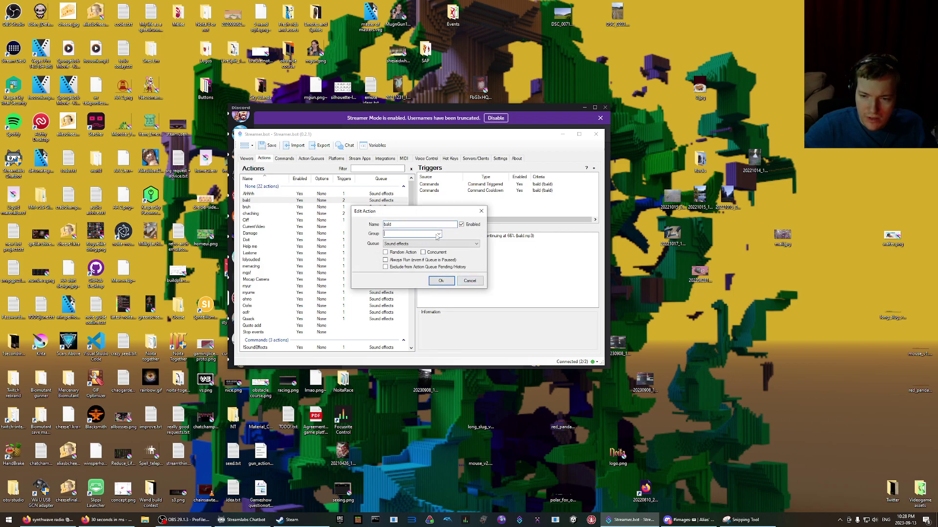
click(437, 235)
click(416, 245)
click(440, 281)
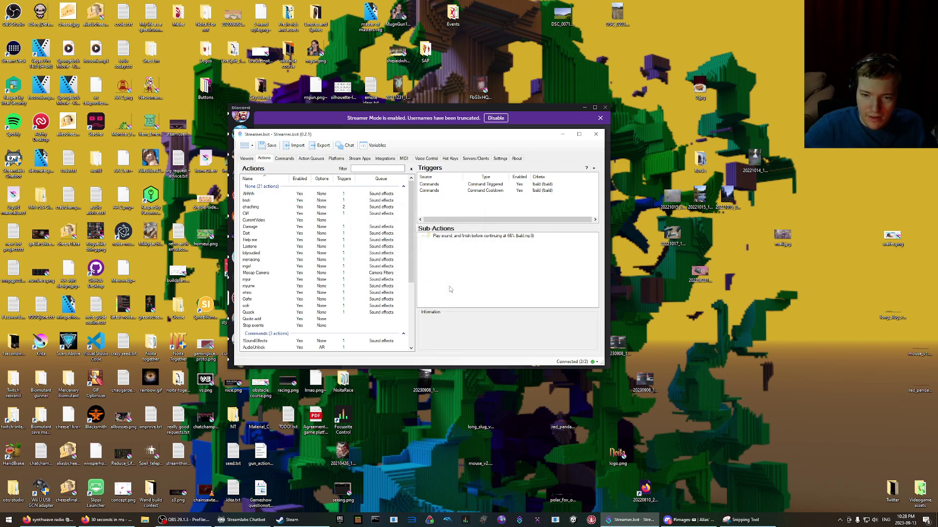
click(288, 221)
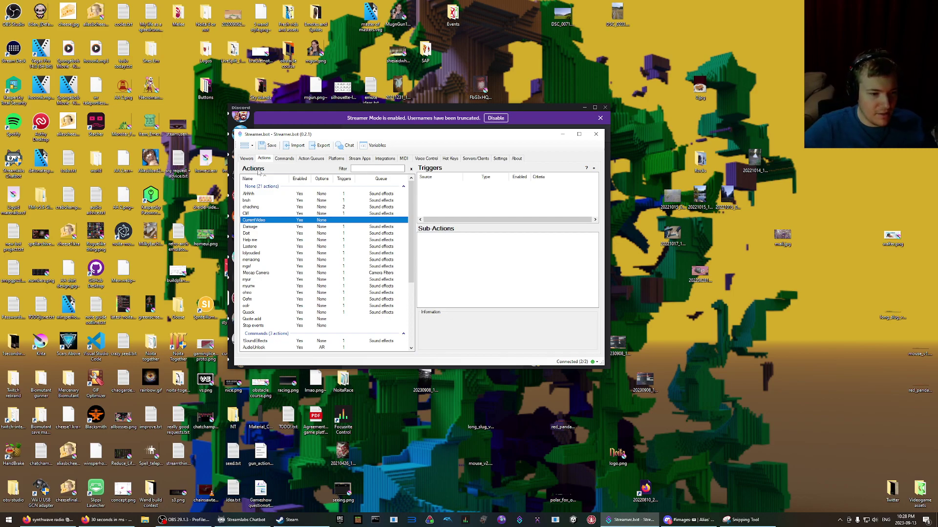
click(254, 201)
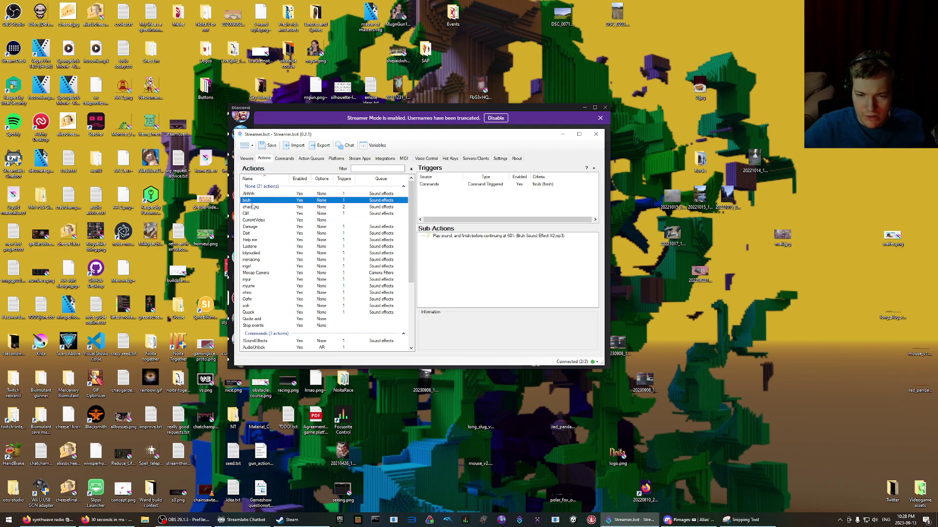
click(253, 194)
ctrl+click(248, 214)
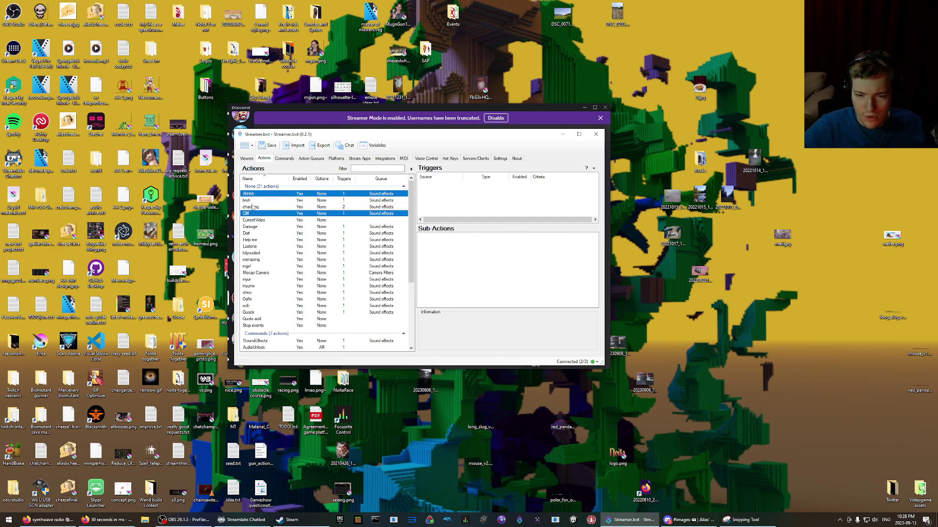
ctrl+click(254, 200)
ctrl+click(255, 207)
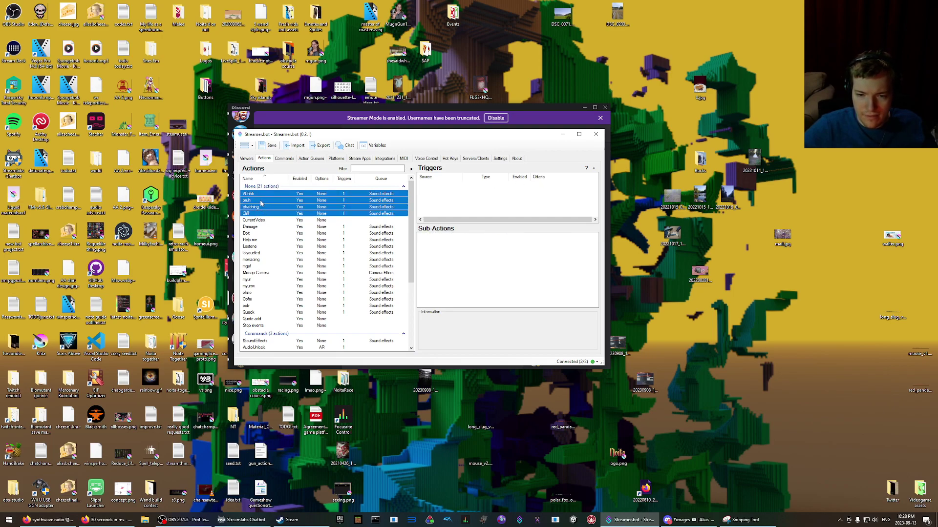
double_click(261, 201)
key(Escape)
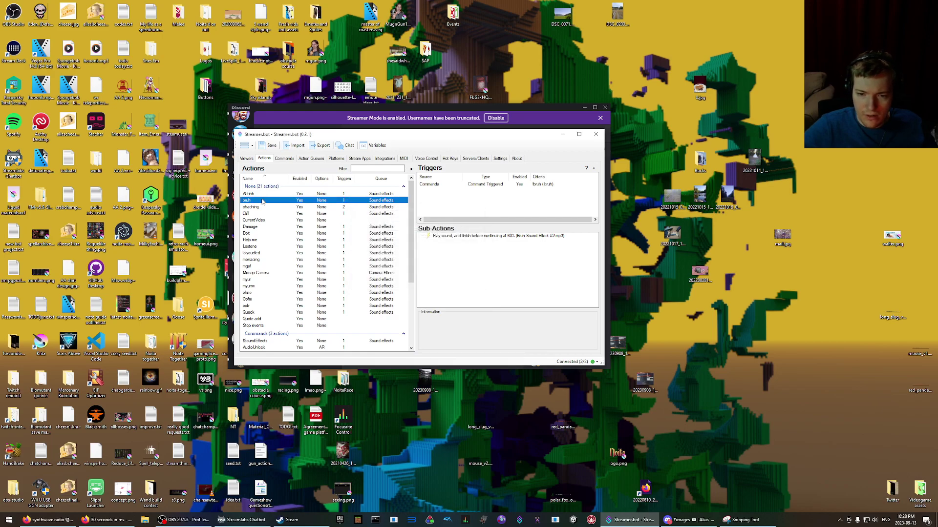
- Move the eight ungrouped sound actions from Ahhhh through Lastone, excluding CurrentVideo, into the Sound Effects group together
ctrl+click(256, 194)
ctrl+click(256, 207)
ctrl+click(257, 220)
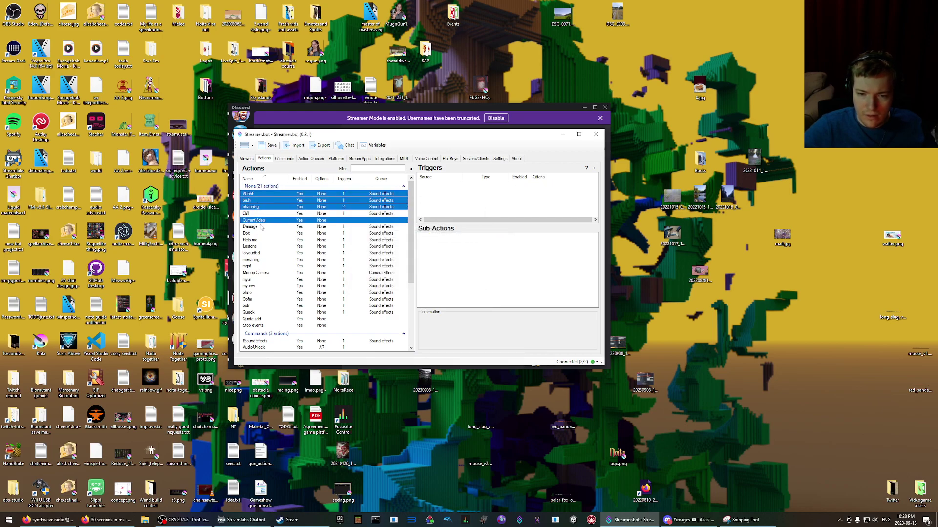
ctrl+click(259, 220)
ctrl+click(254, 214)
ctrl+click(250, 226)
ctrl+click(250, 239)
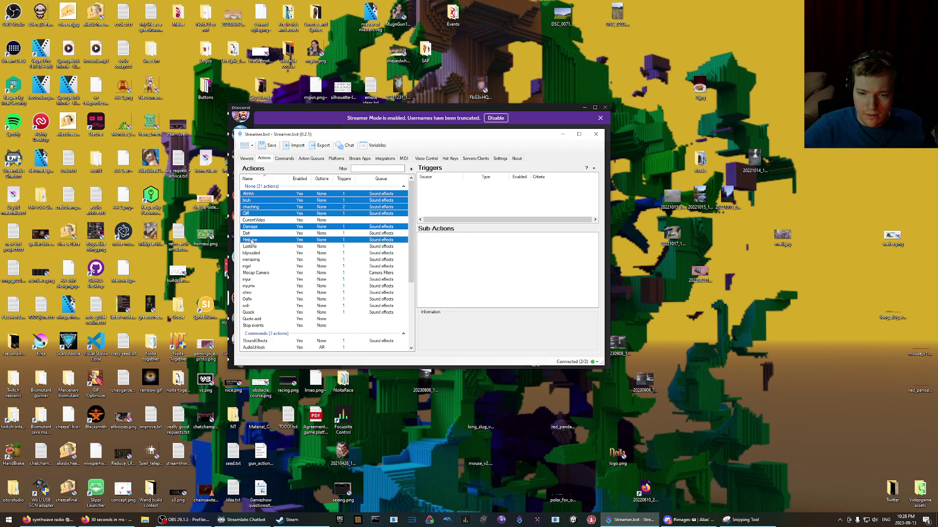
ctrl+click(253, 233)
ctrl+click(250, 246)
right_click(259, 240)
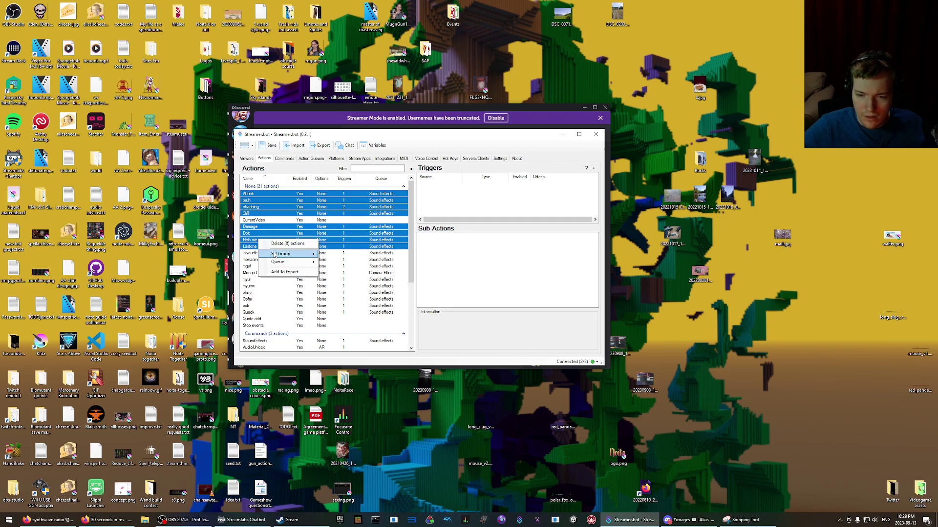
mouse_move(278, 255)
click(341, 271)
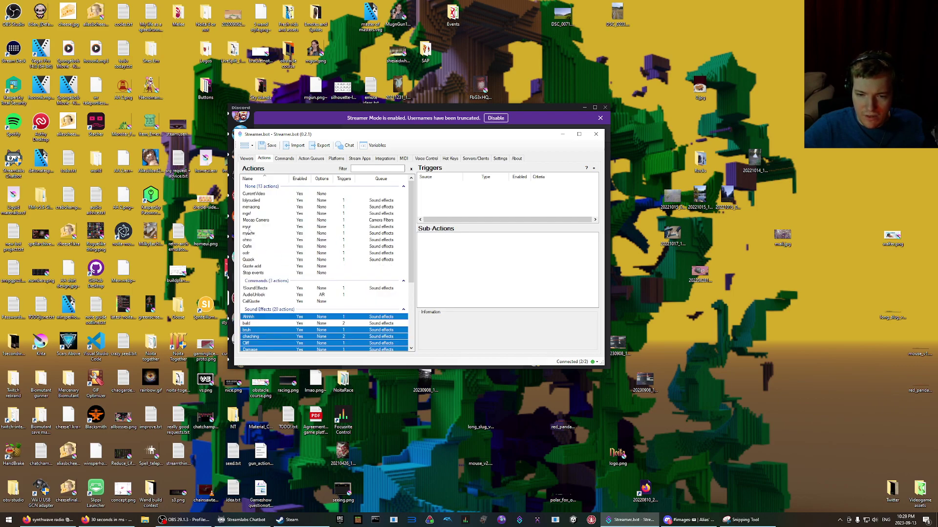
- Move the nine remaining ungrouped sound actions, ending with Quack and excluding Mocap Camera, into the Sound Effects group
drag(257, 200, 252, 215)
ctrl+click(251, 227)
ctrl+click(251, 234)
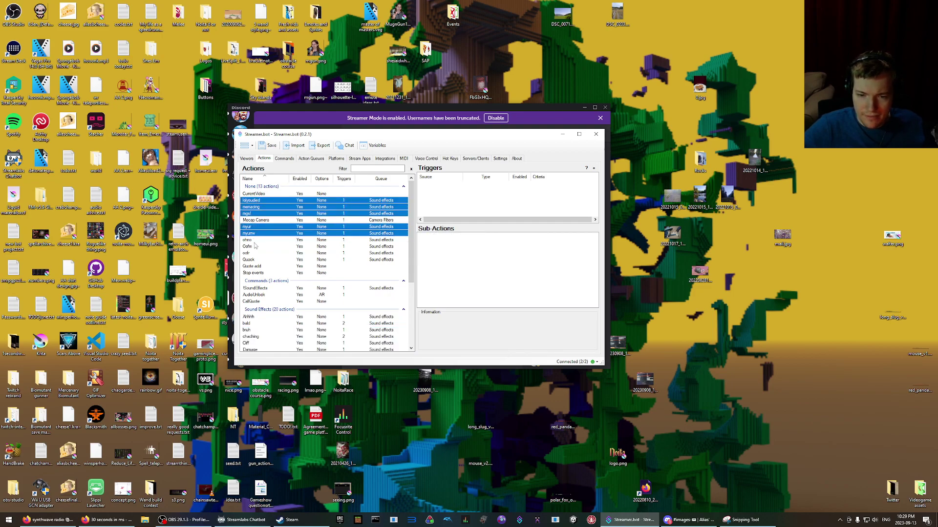
ctrl+click(251, 241)
ctrl+click(250, 247)
ctrl+click(251, 253)
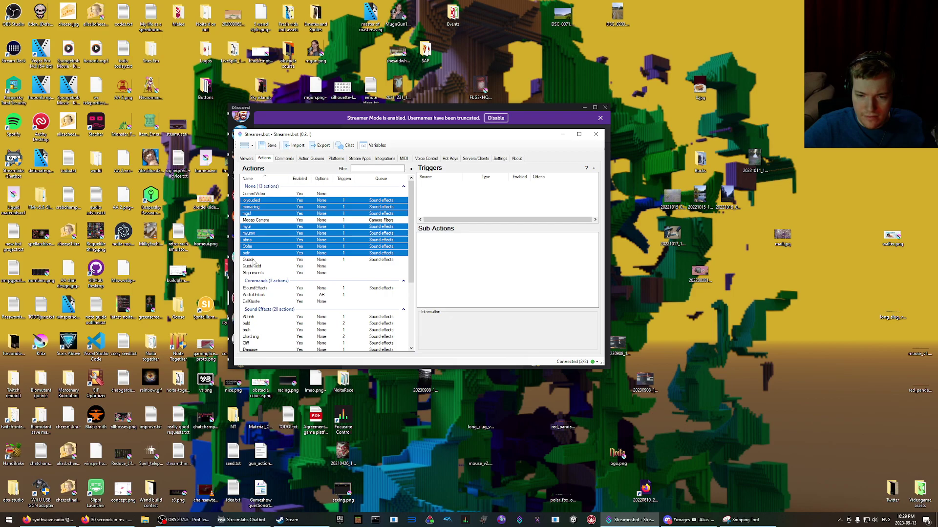
ctrl+click(254, 261)
right_click(257, 264)
mouse_move(285, 263)
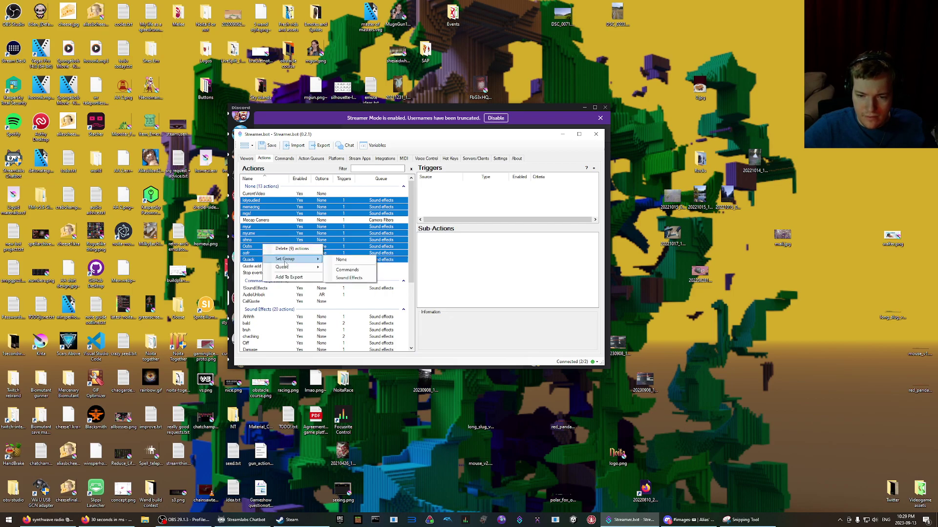
click(349, 278)
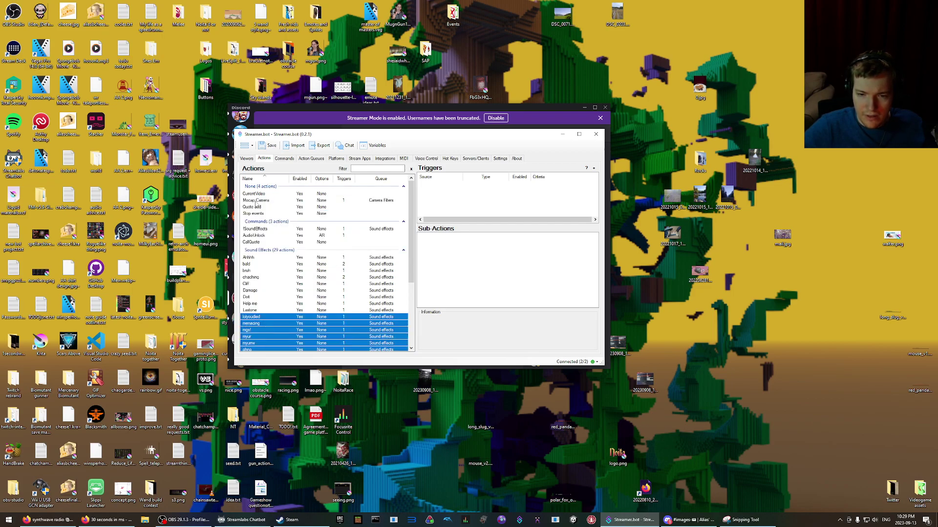
- Assign the Mocap Camera action to a new group named Camera Filters
click(256, 200)
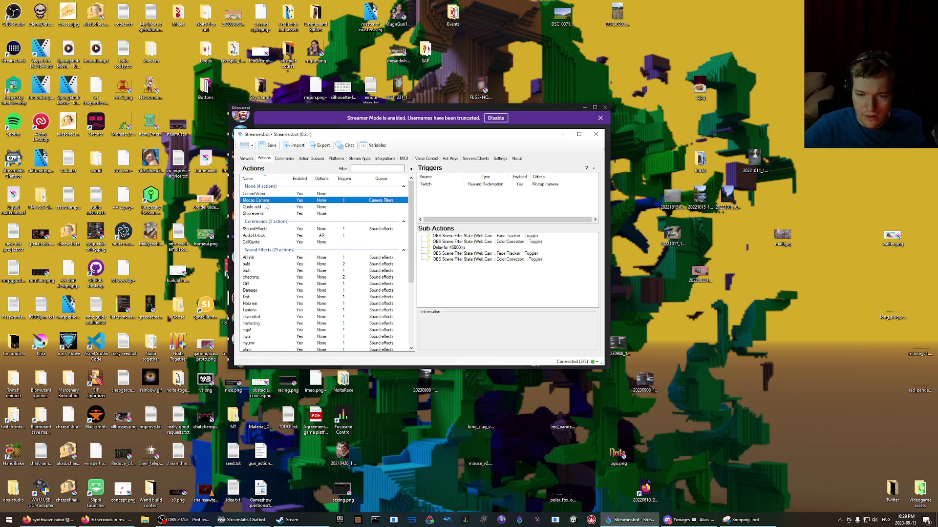
scroll(261, 206, down, 2)
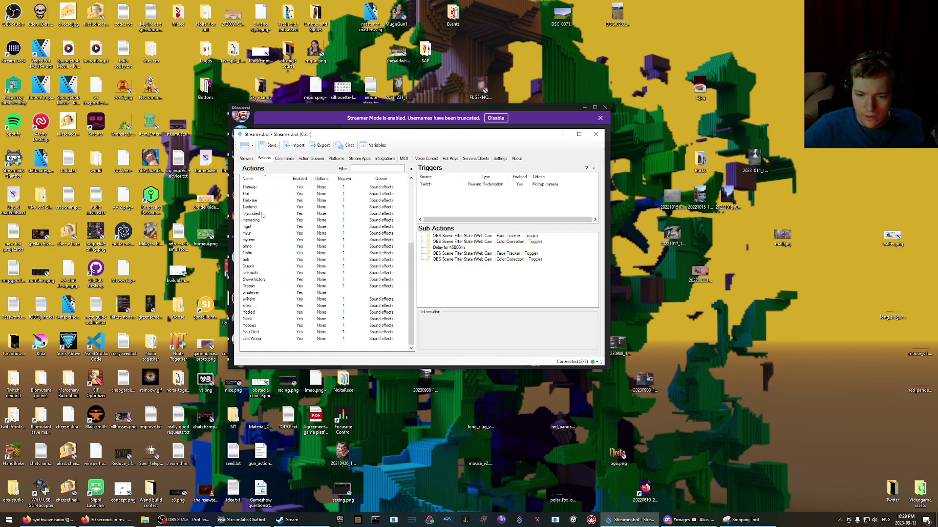
scroll(257, 204, up, 3)
right_click(255, 202)
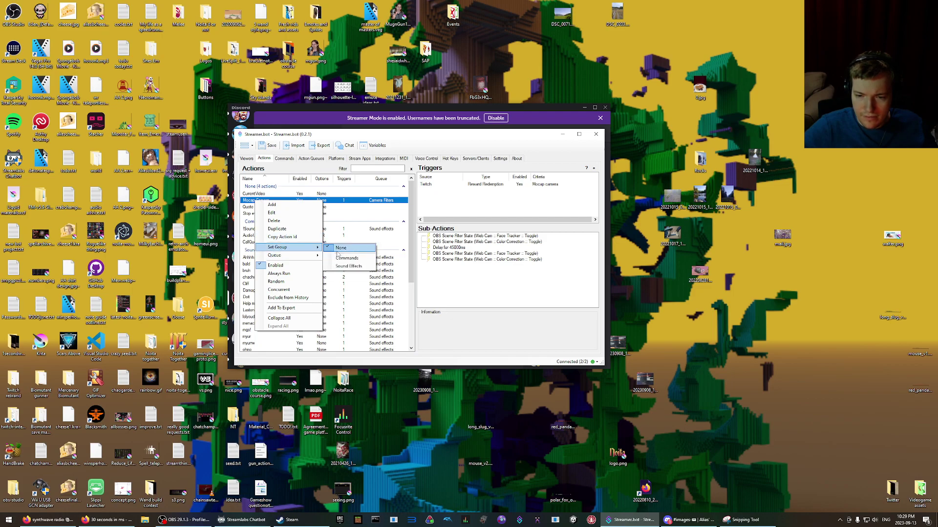
double_click(247, 203)
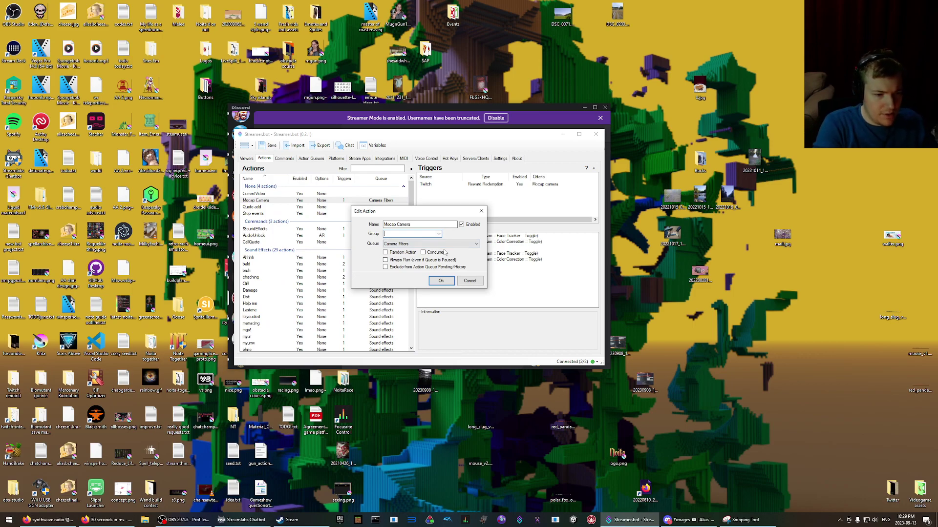
text(Camera Filters)
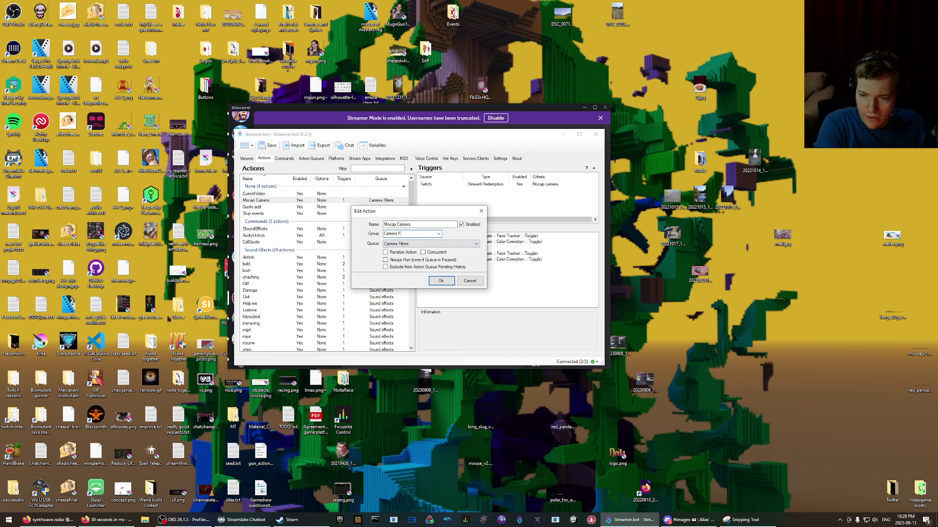
click(441, 281)
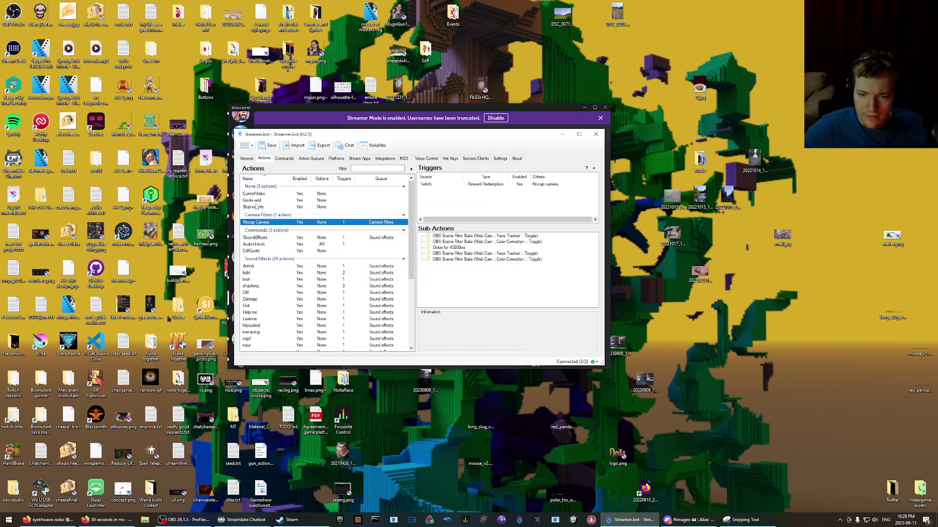
- Move the CurrentVideo, Quote add and Stop events actions together into the Commands group
click(261, 194)
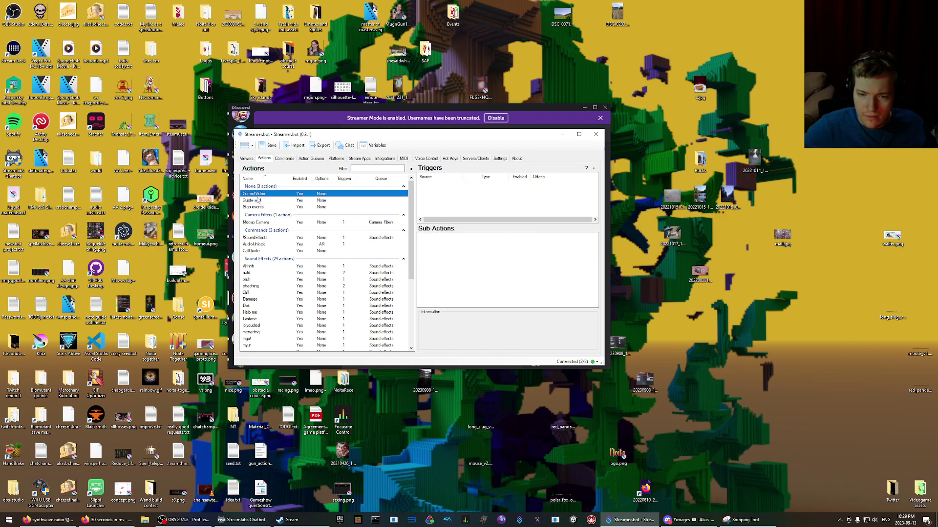
shift+click(254, 201)
shift+click(253, 207)
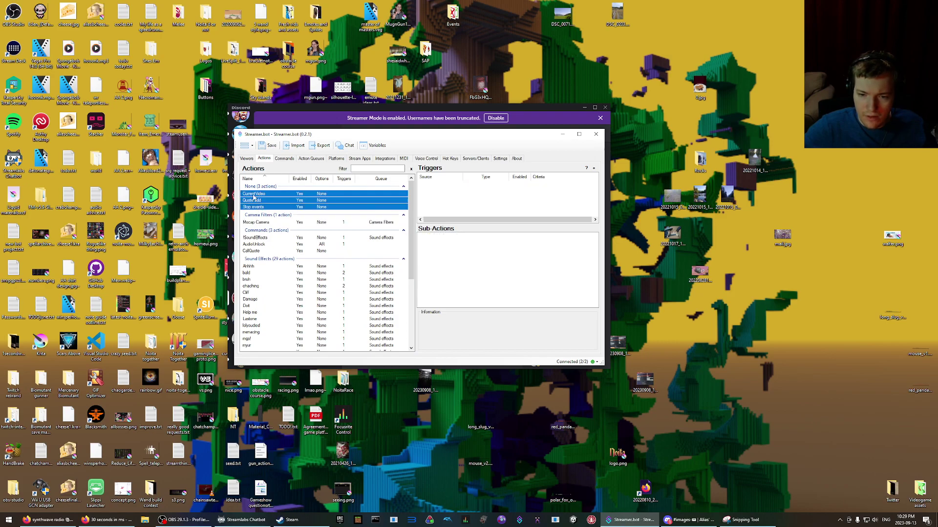
right_click(258, 194)
mouse_move(275, 220)
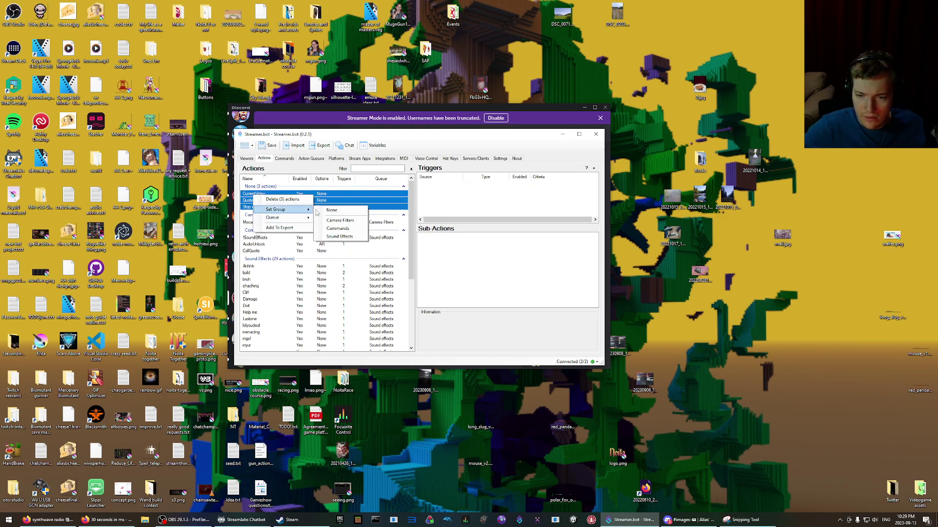
click(340, 220)
- Add a new action named Terrible Filter to the Camera Filters group, keeping the Default queue
click(325, 194)
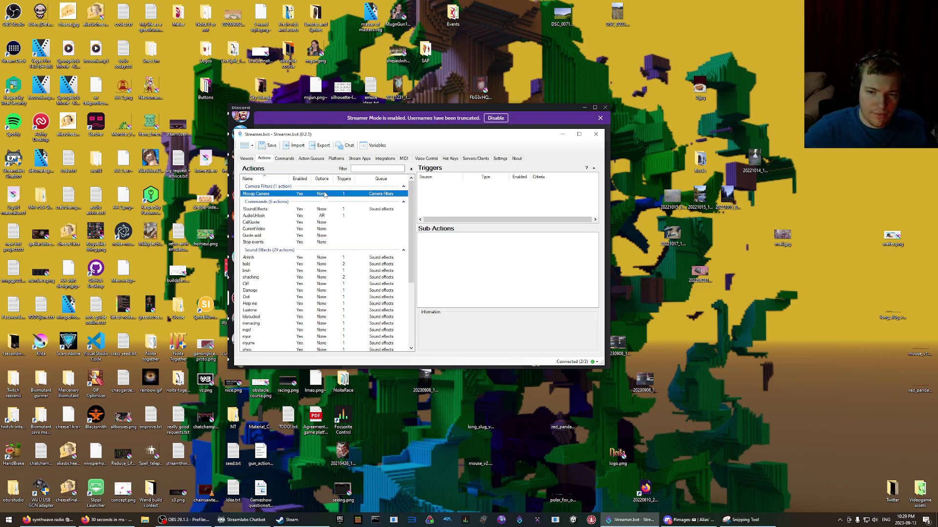
right_click(270, 188)
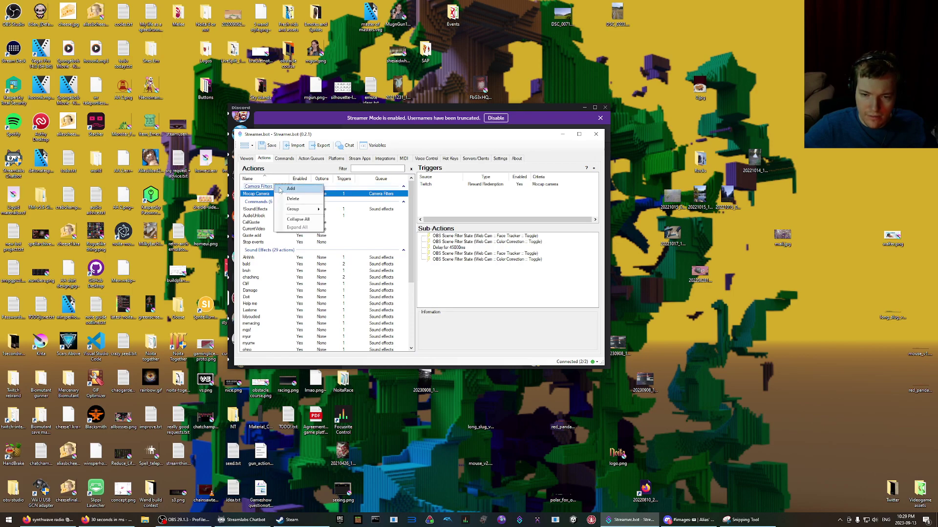
click(280, 191)
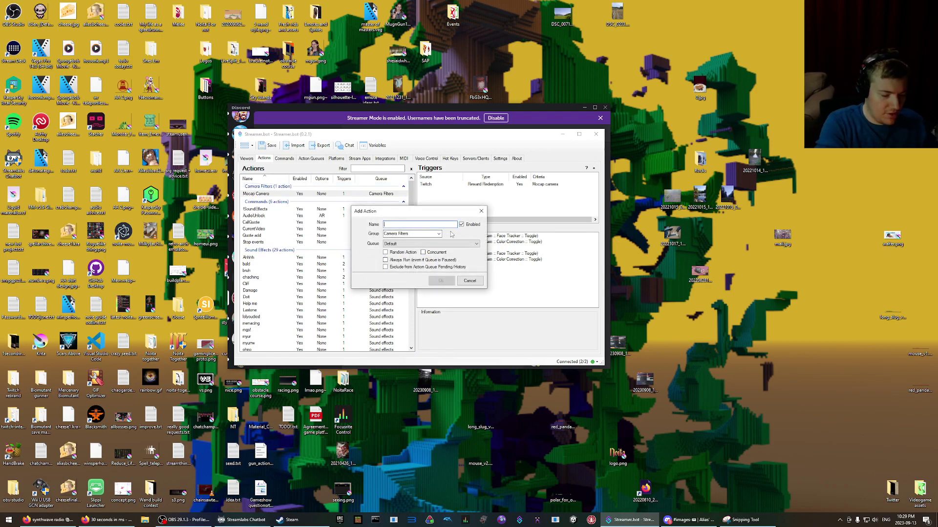
text(S)
key(BackSpace)
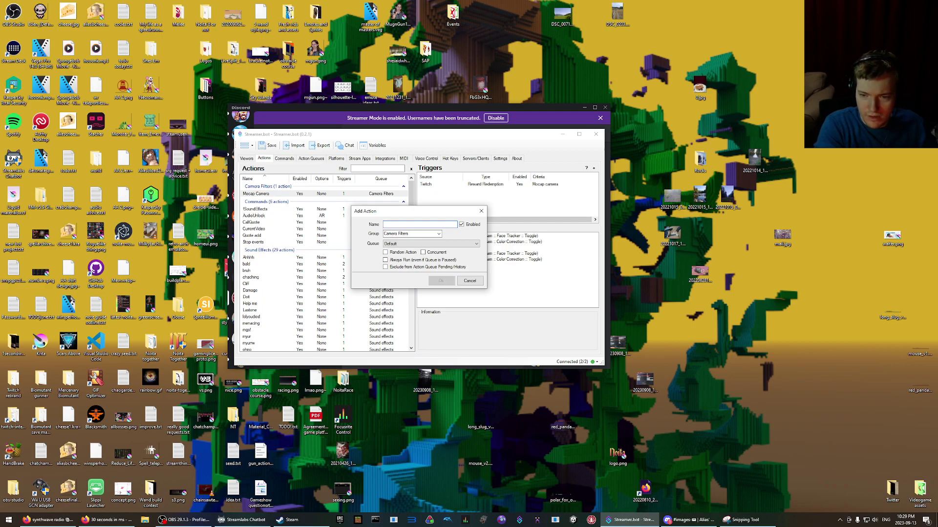
text(Terrible Filter)
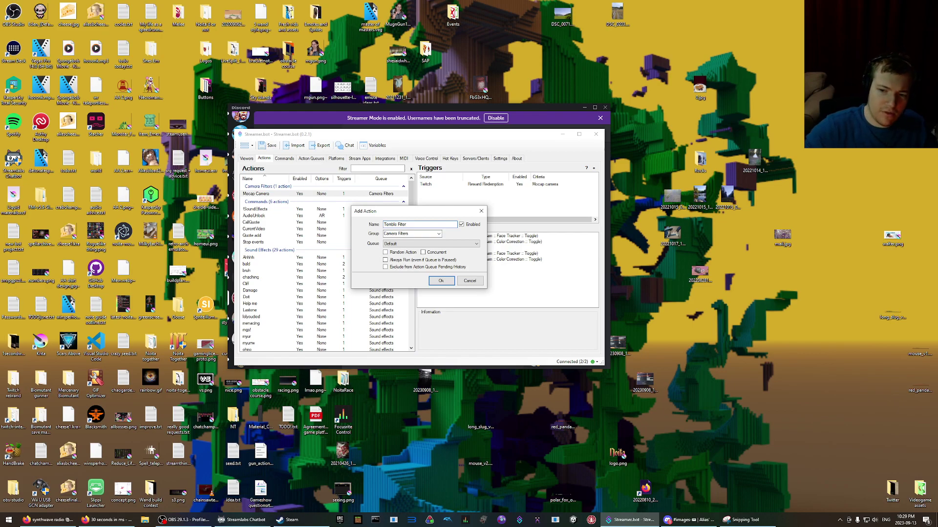
click(435, 281)
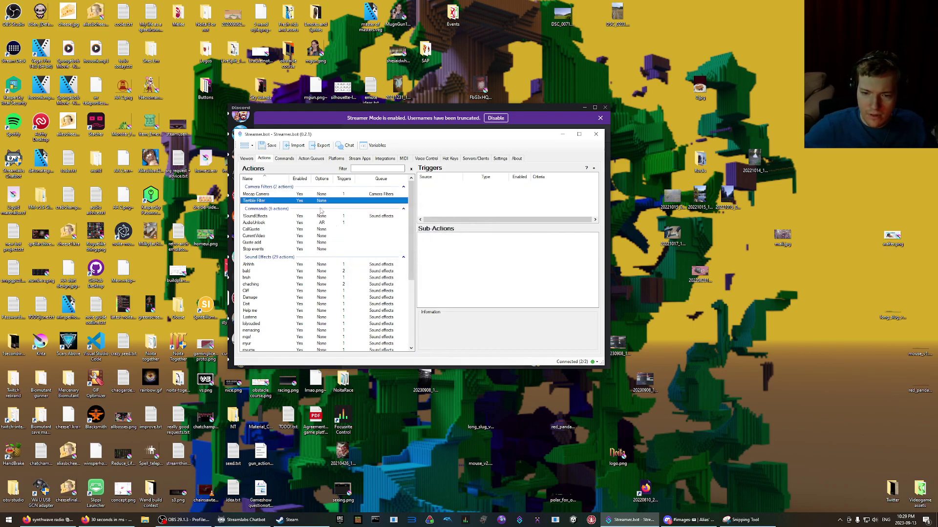
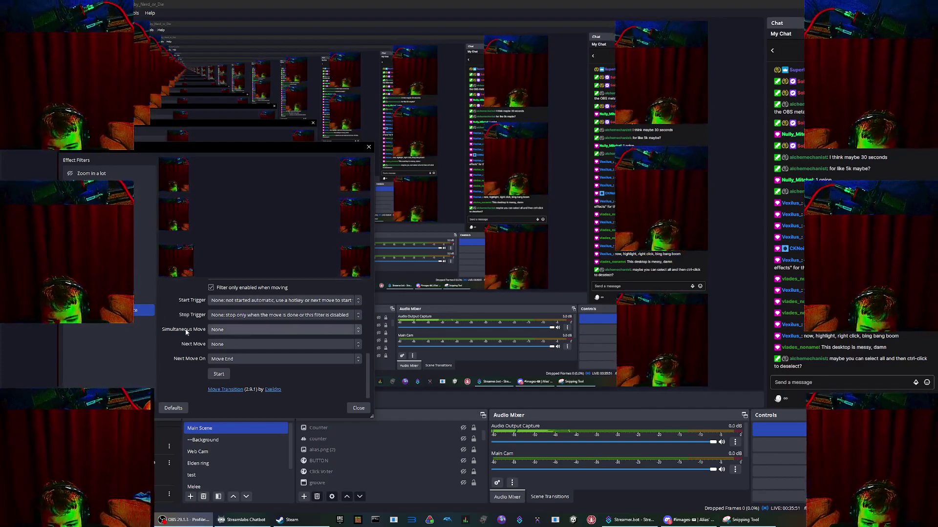
- Remove the camera tilt move filter from the Web Cam effect filters
scroll(186, 329, up, 5)
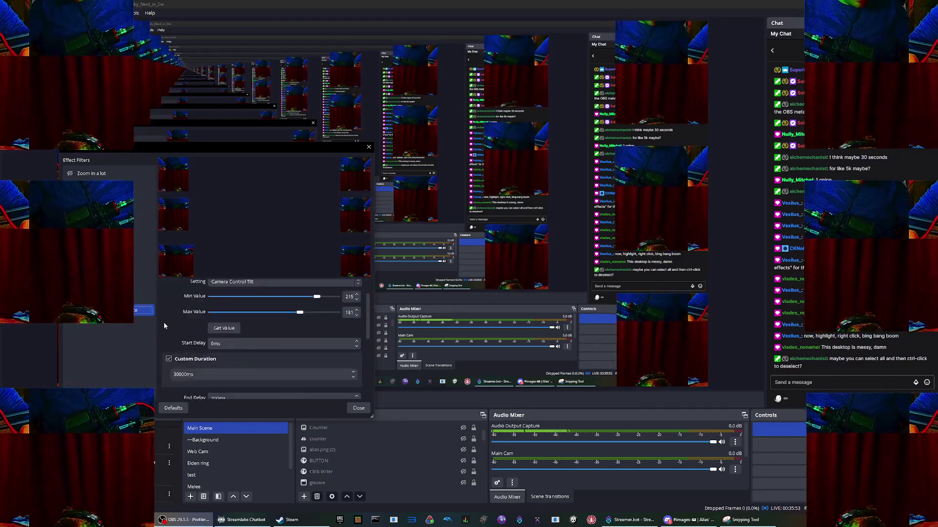
key(Up)
- Add a User-defined shader effect filter to the Web Cam source with its default name
right_click(105, 324)
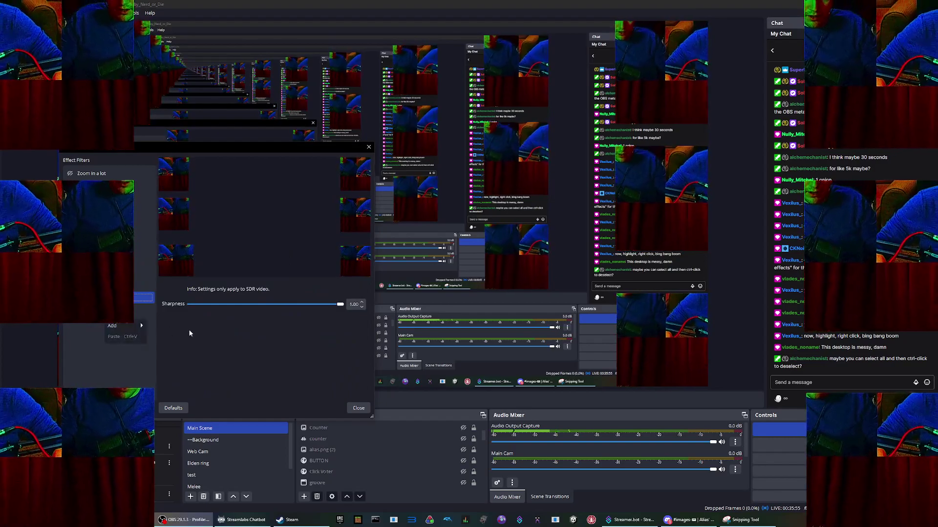
mouse_move(128, 327)
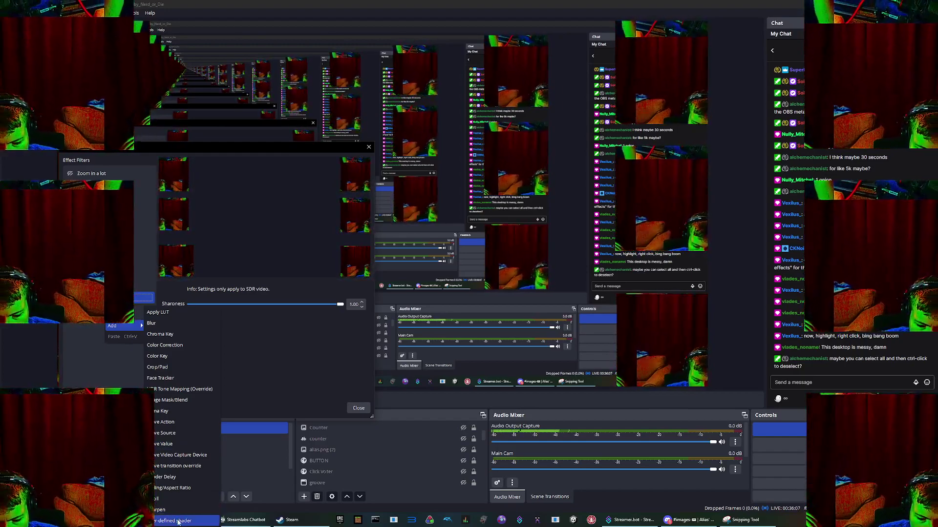
click(170, 522)
click(197, 294)
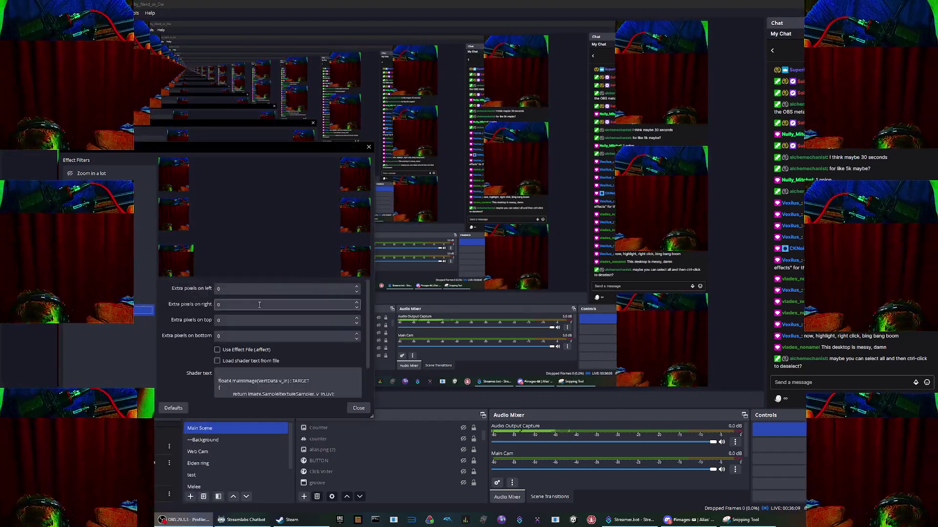
- Try extra left pixel values of 4, 40 and 10 on the shader filter, and clear the value
scroll(258, 291, up, 1)
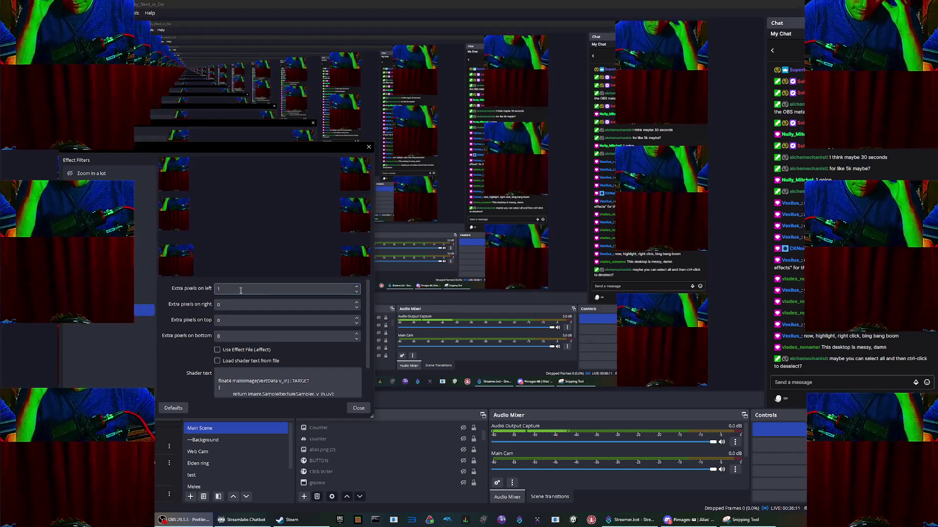
scroll(240, 291, up, 1)
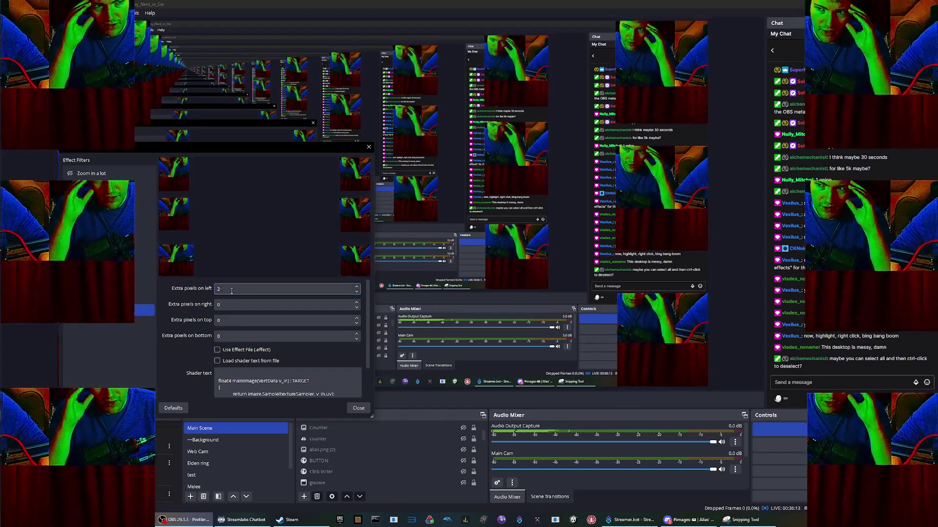
double_click(232, 291)
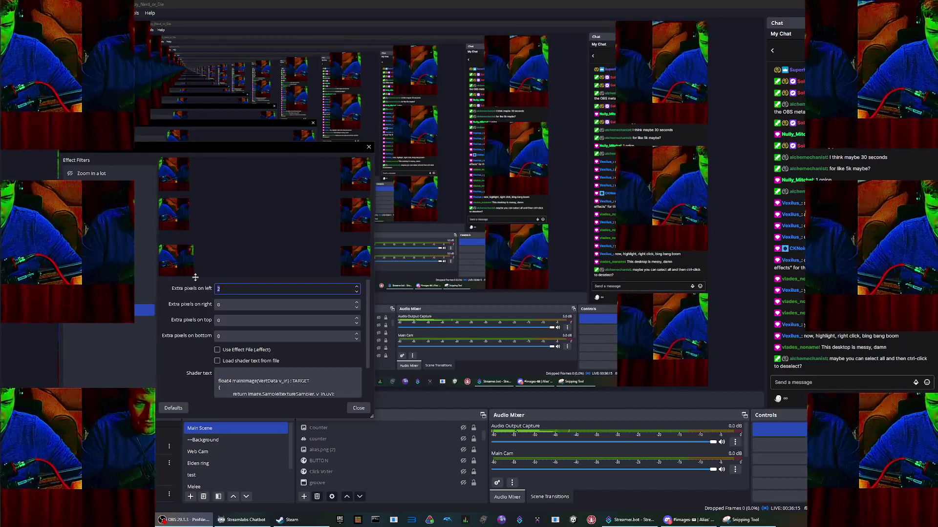
text(4)
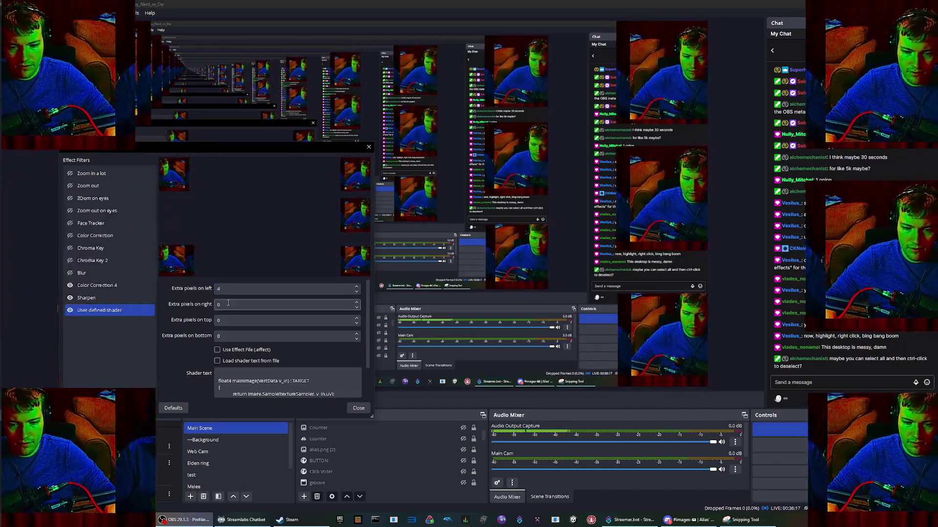
text(0)
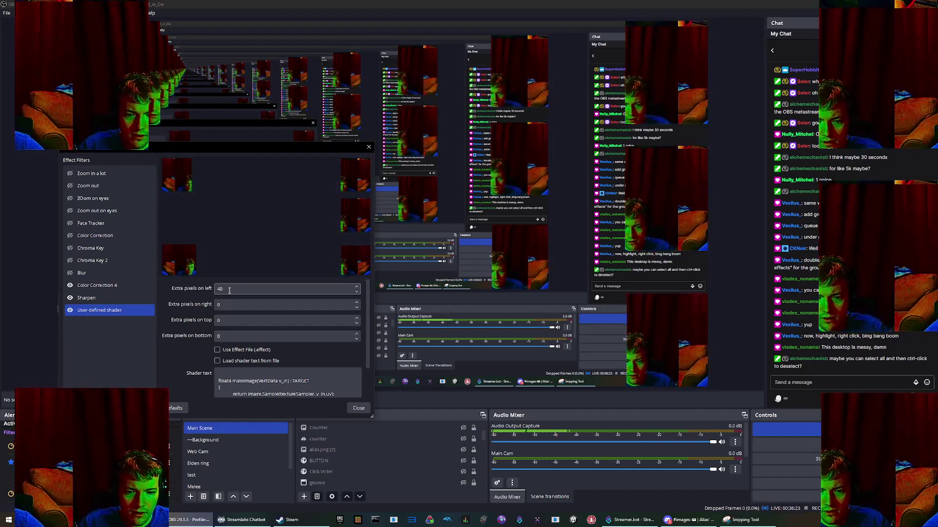
key(BackSpace)
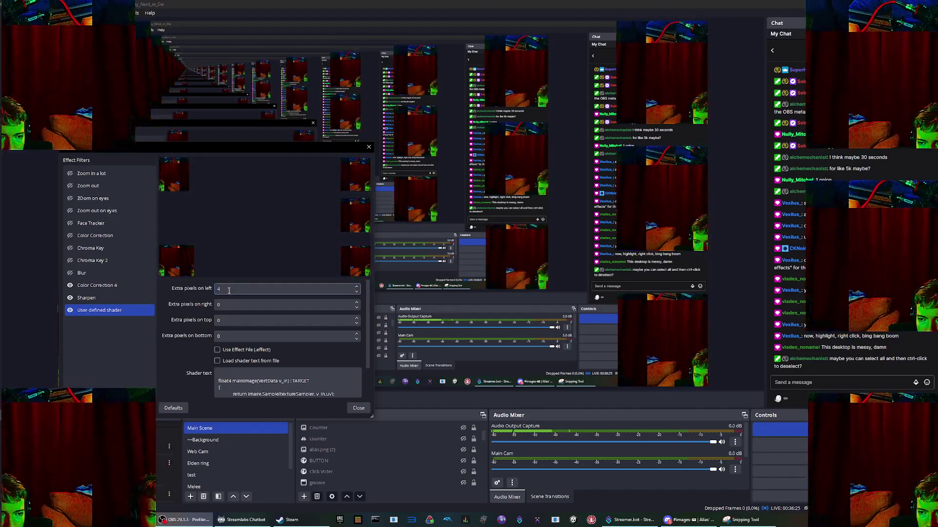
key(BackSpace)
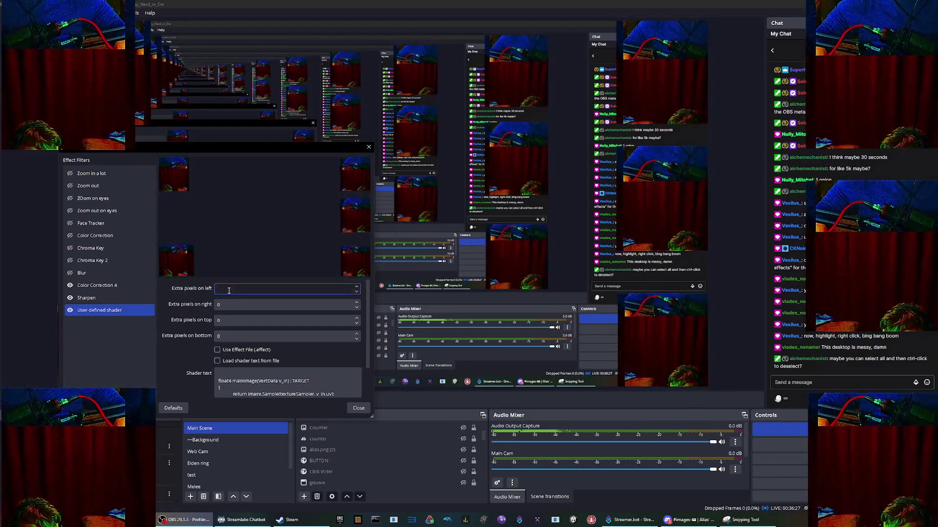
text(10)
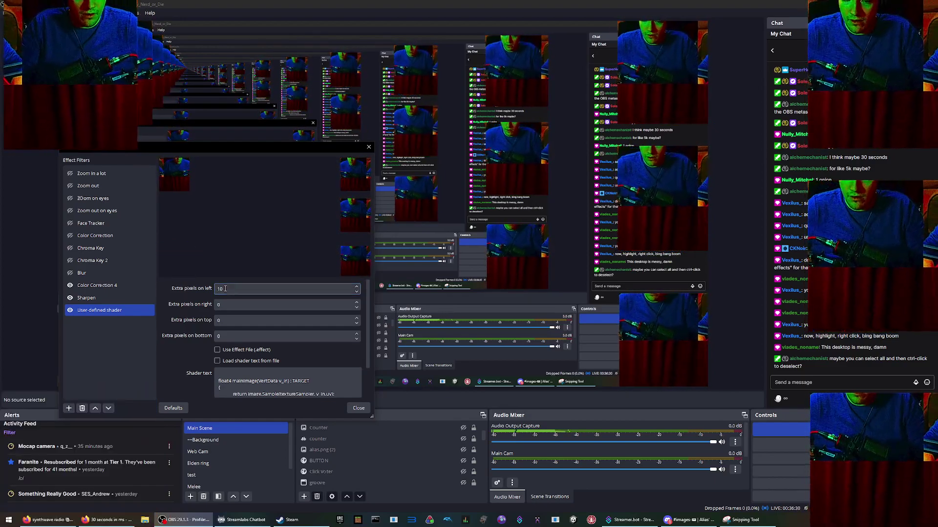
scroll(227, 305, down, 2)
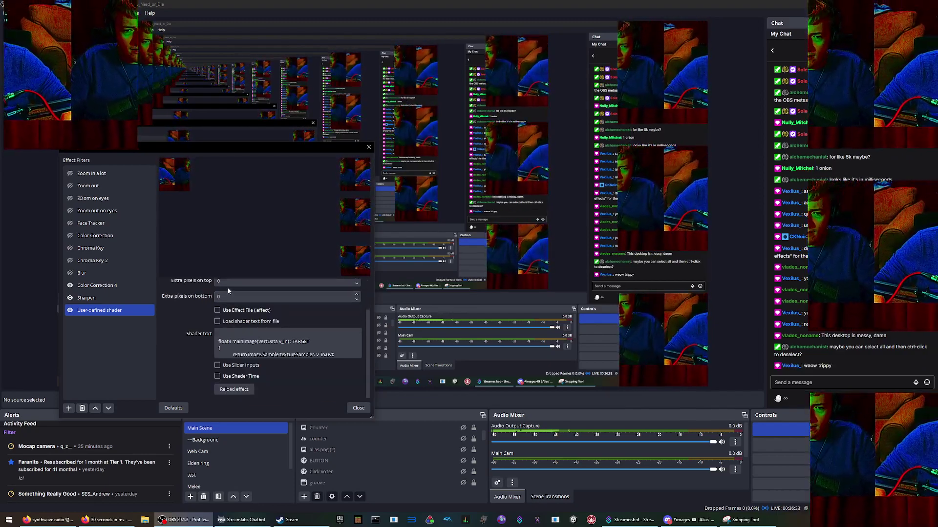
scroll(228, 288, up, 2)
click(229, 289)
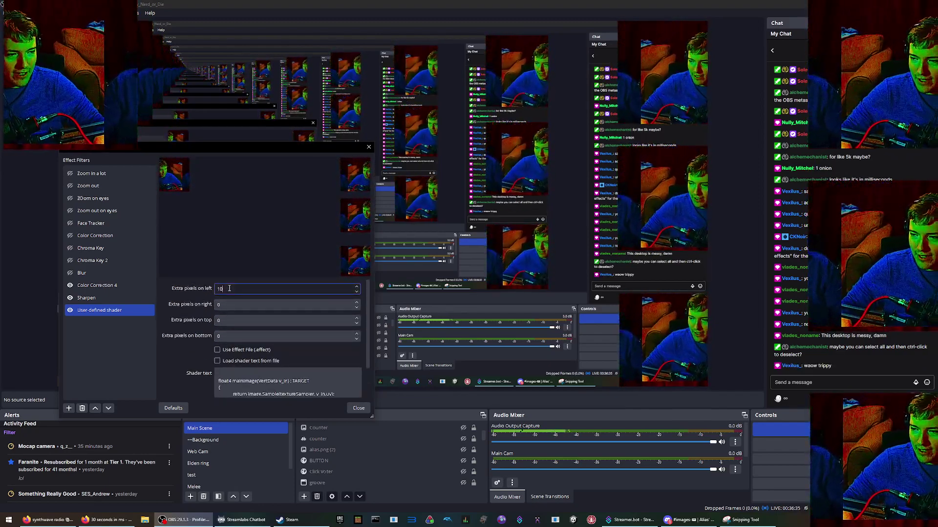
key(BackSpace)
key(BackSpace)
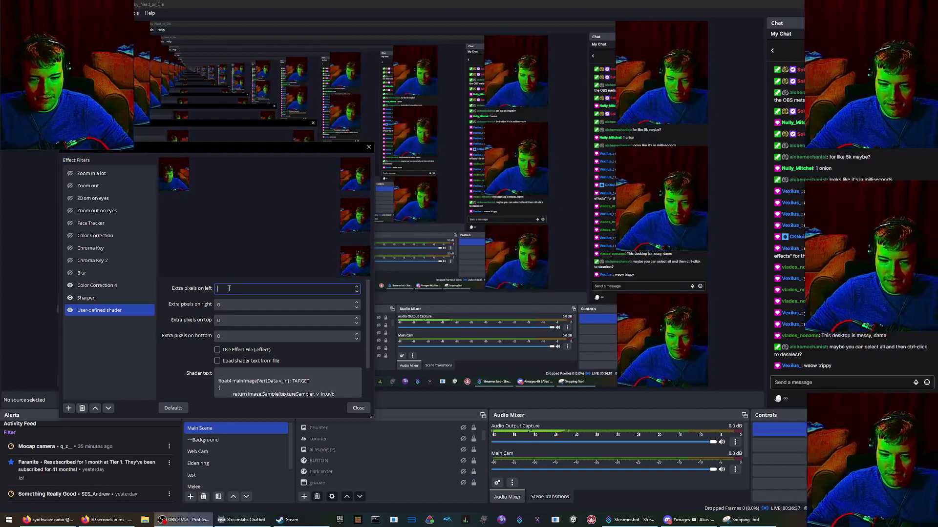
- Move the filters window aside and remove the User-defined shader filter from Web Cam
scroll(233, 300, down, 2)
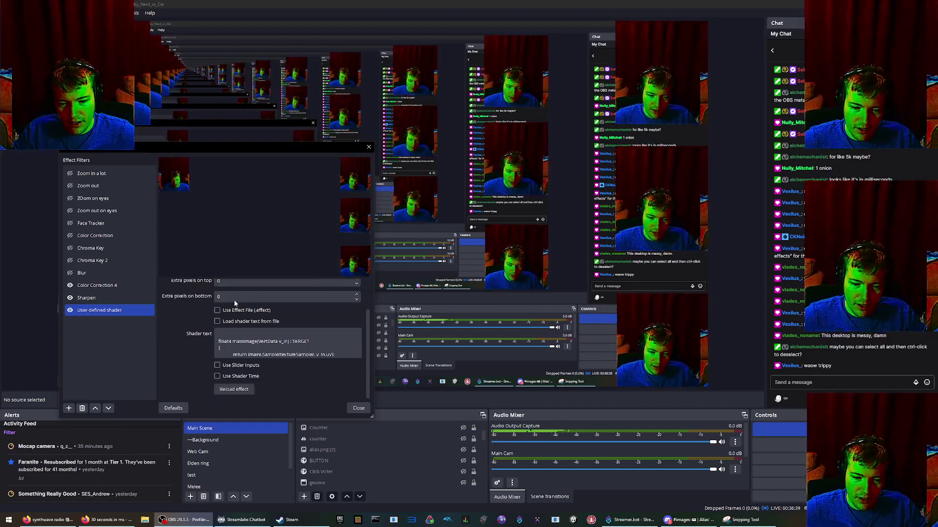
drag(192, 148, 446, 121)
scroll(513, 302, up, 2)
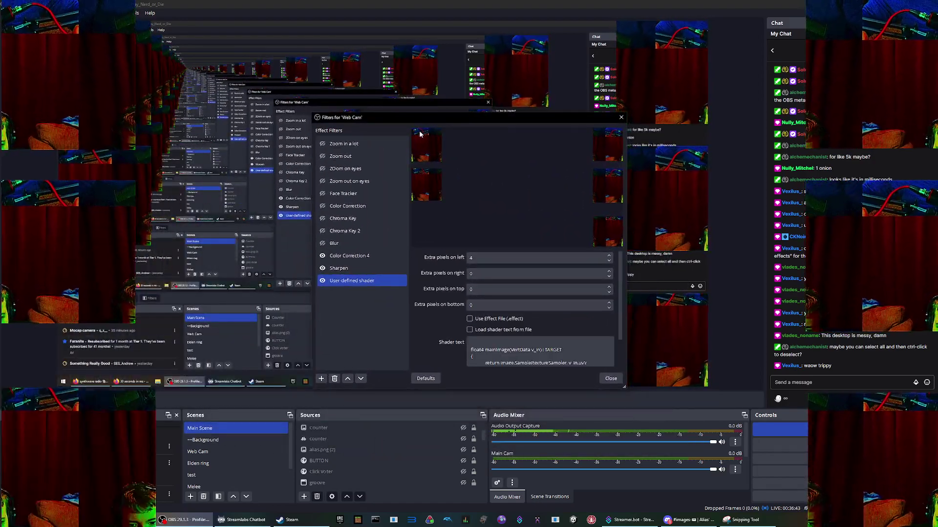
click(481, 258)
key(BackSpace)
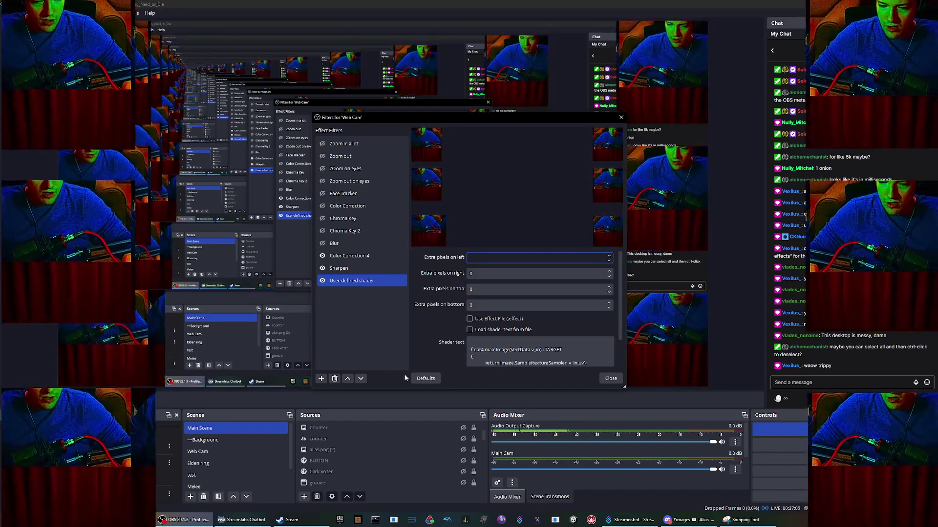
click(335, 379)
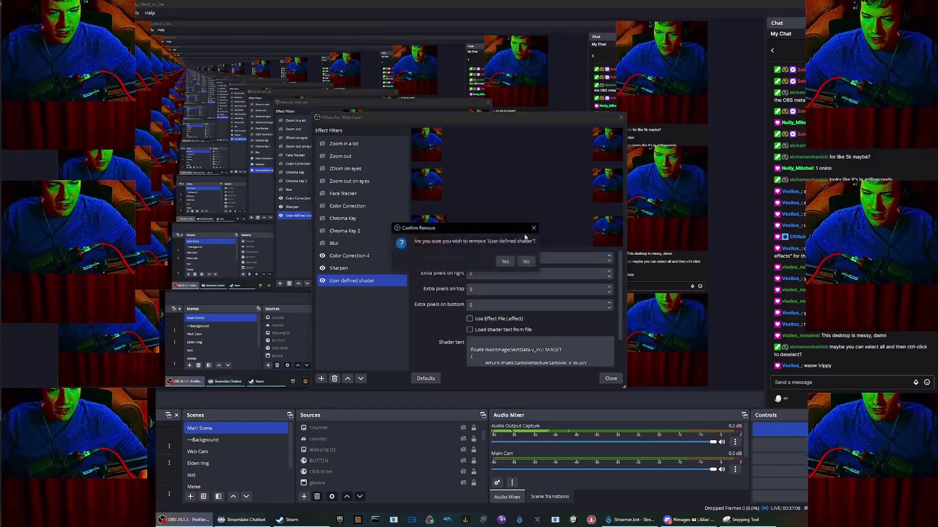
click(505, 261)
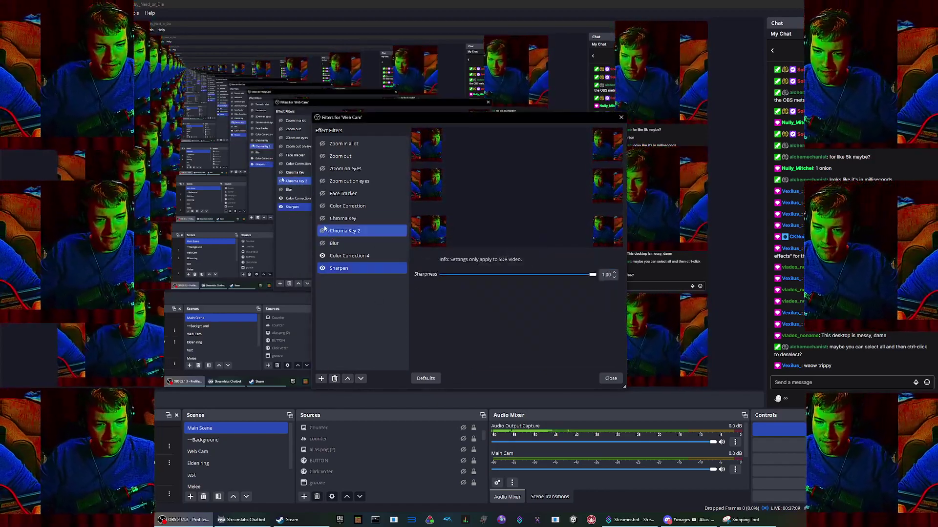
- Rename the disabled Color Correction filter as zoom in transparency
click(340, 208)
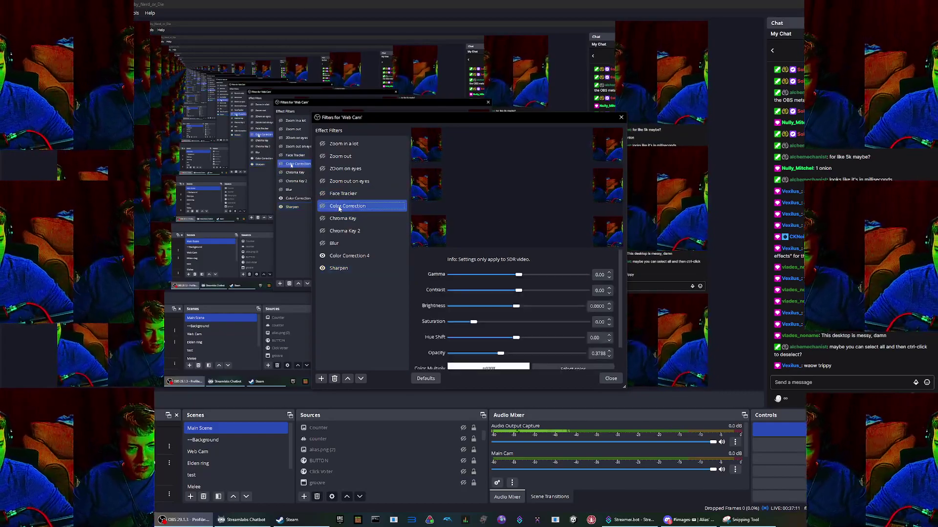
right_click(340, 208)
click(362, 242)
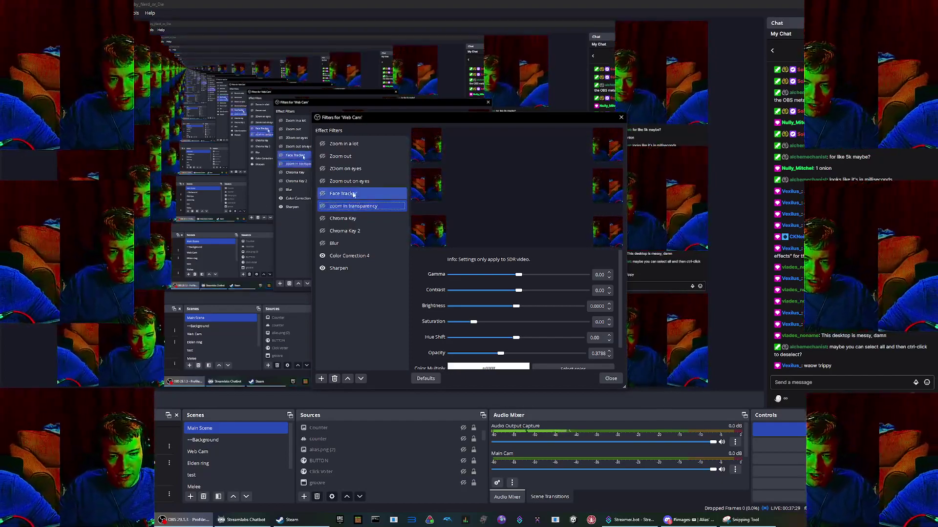
- Delete the Zoom in a lot, Zoom out, Zoom on eyes and Zoom out on eyes filters from Web Cam
click(337, 144)
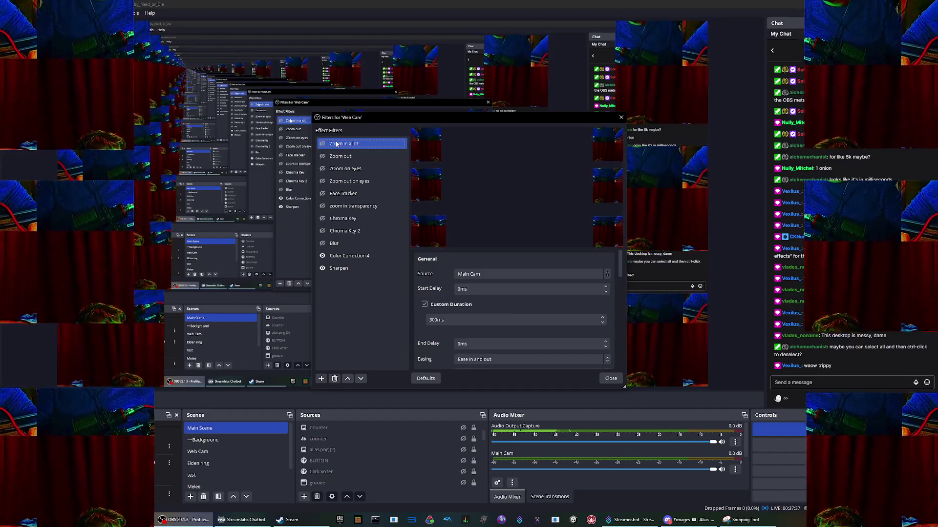
key(Delete)
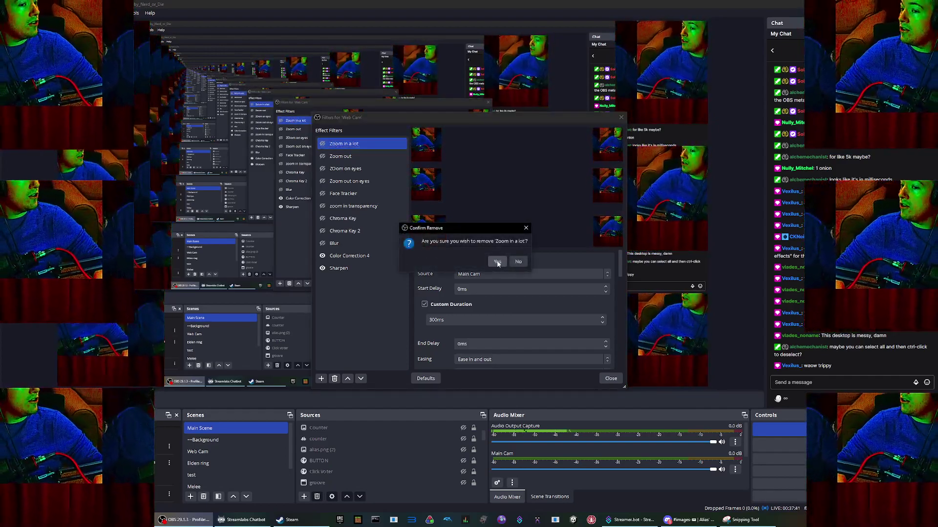
click(498, 262)
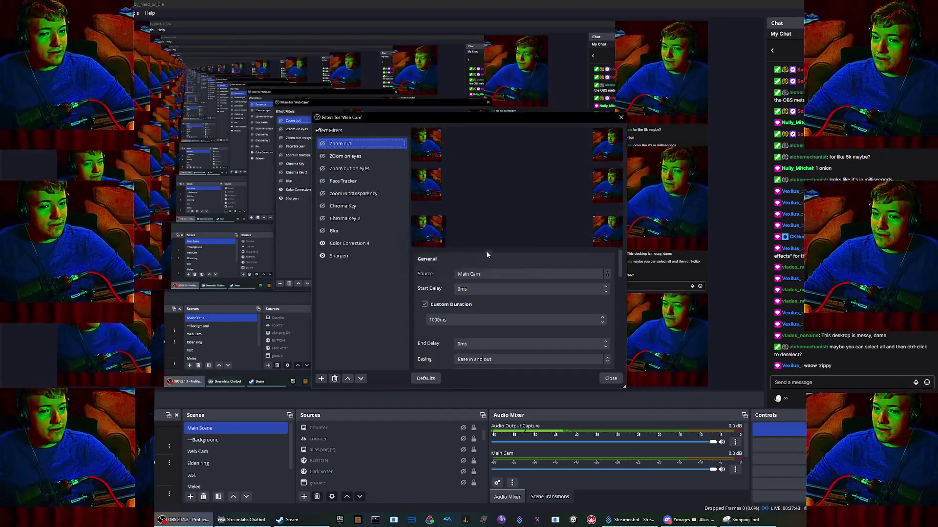
key(Delete)
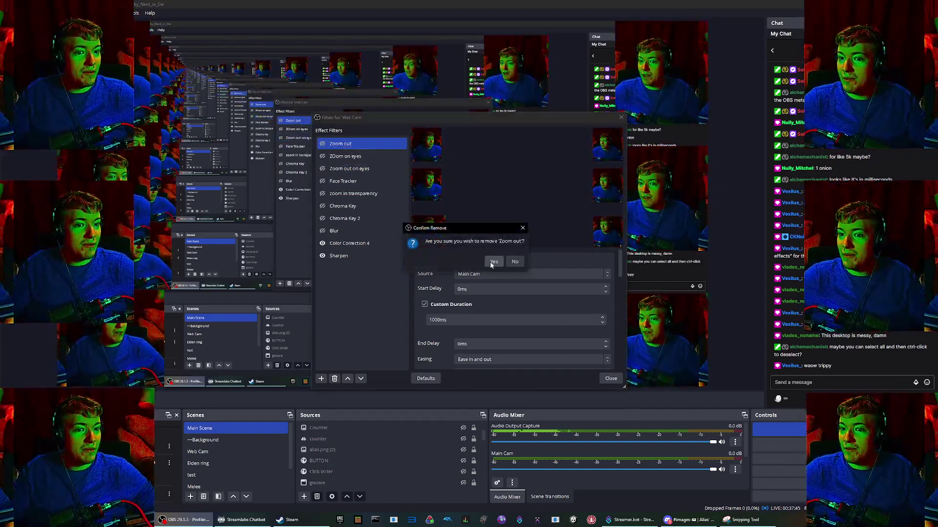
click(494, 262)
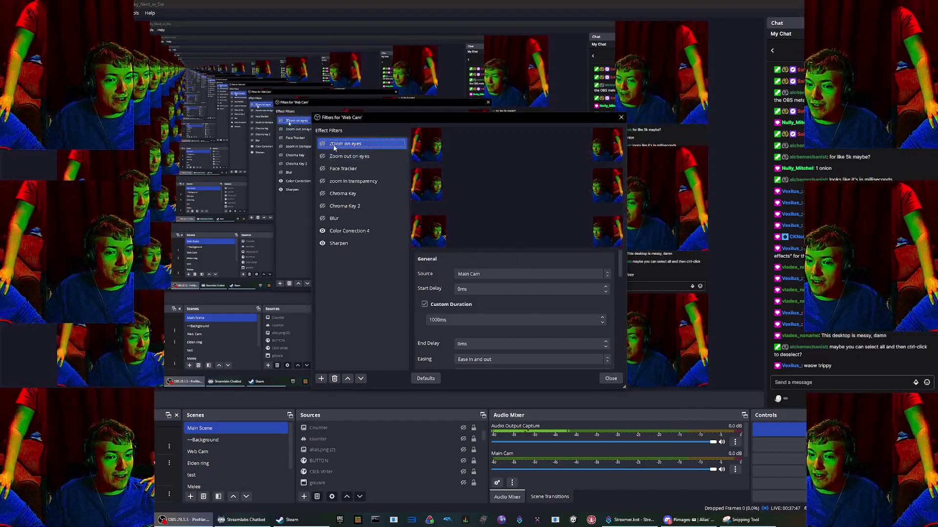
key(Delete)
click(498, 260)
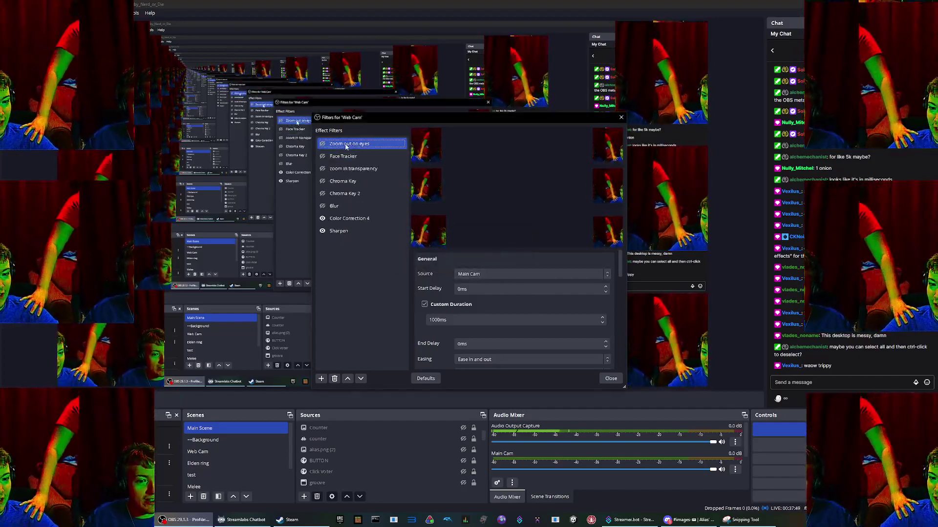
key(Delete)
click(507, 263)
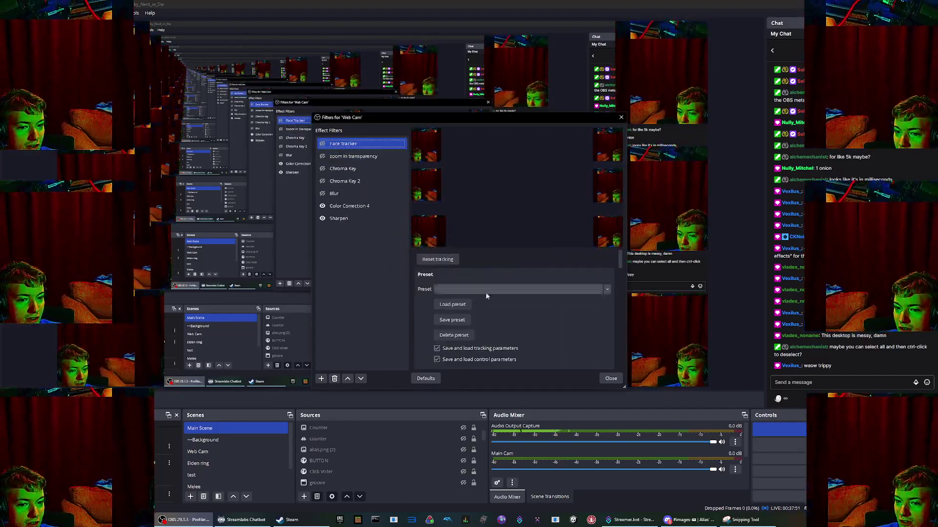
click(396, 210)
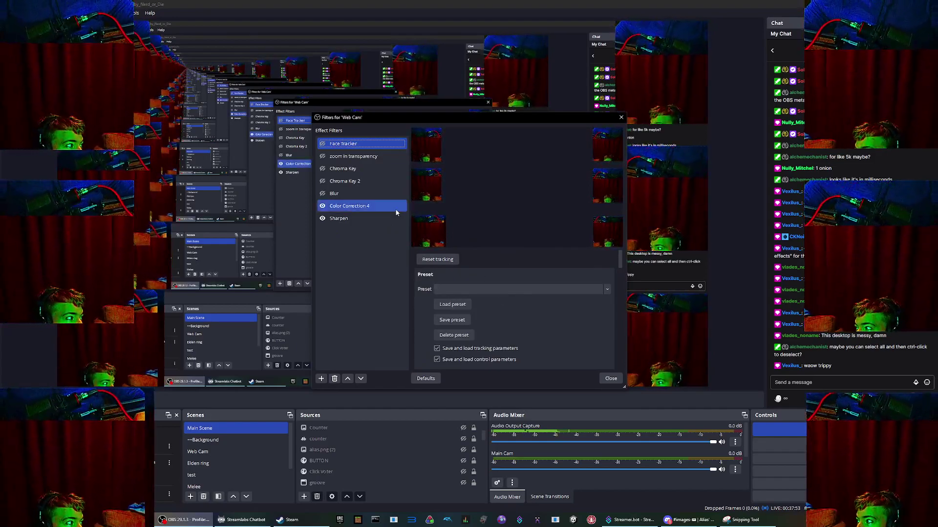
click(372, 186)
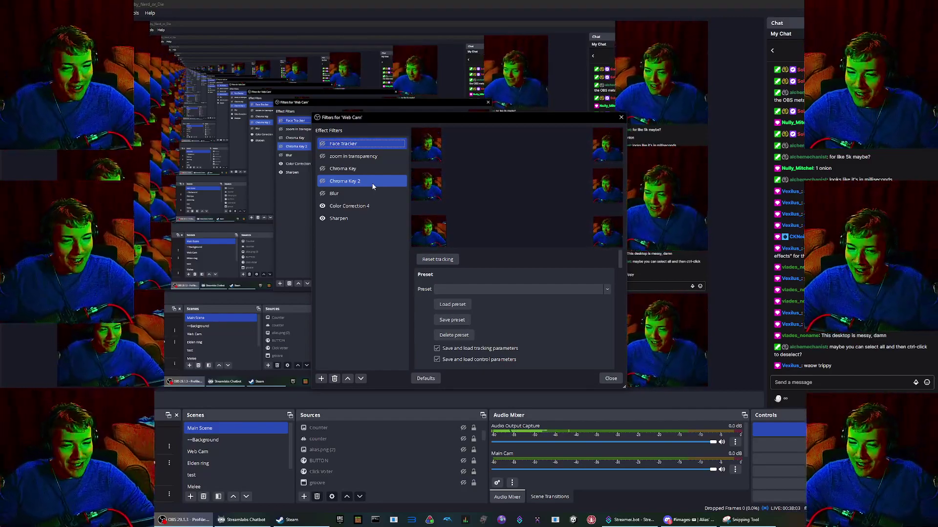
ctrl+click(371, 181)
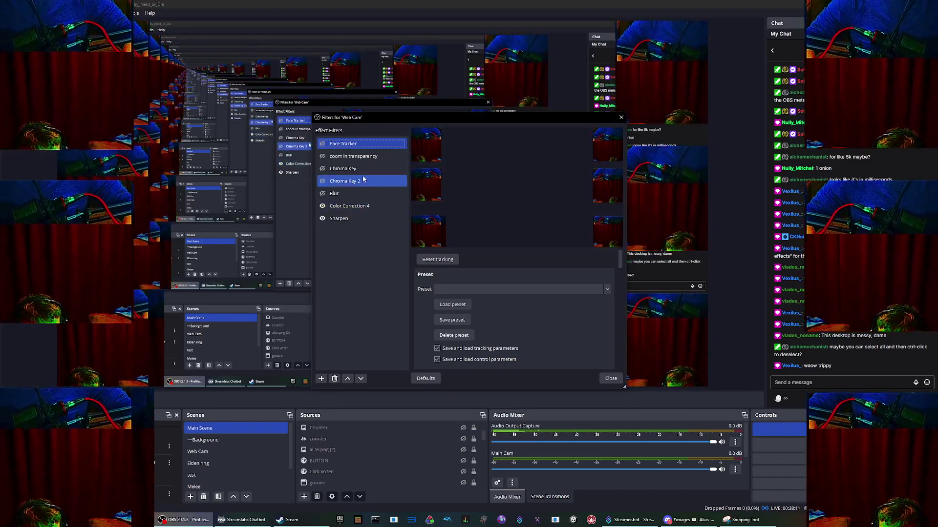
ctrl+click(322, 195)
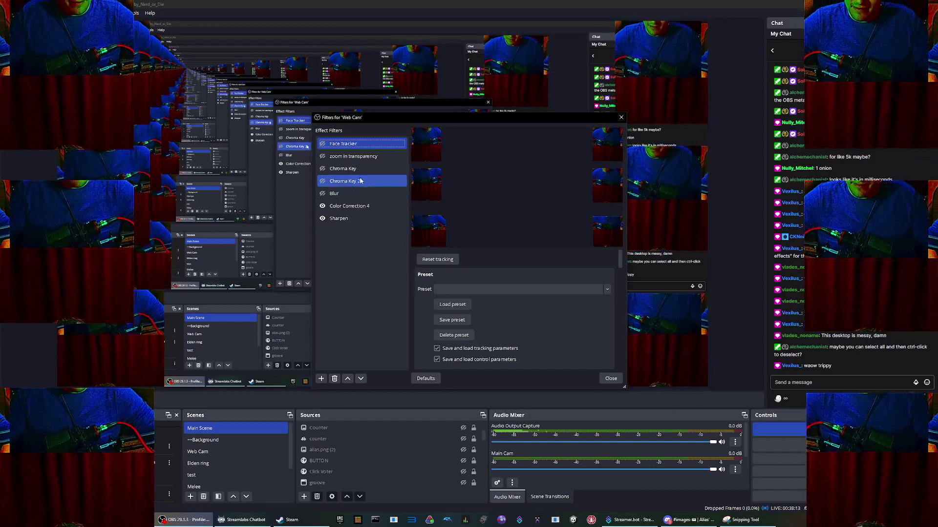
click(387, 156)
- Add a Blur filter named Blur 2 to Web Cam and move the filters window aside
mouse_move(355, 263)
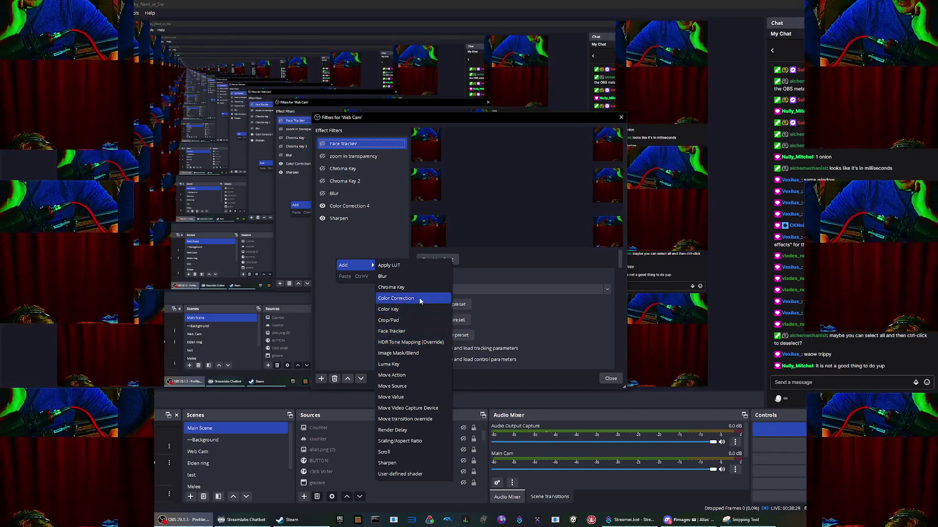
click(409, 277)
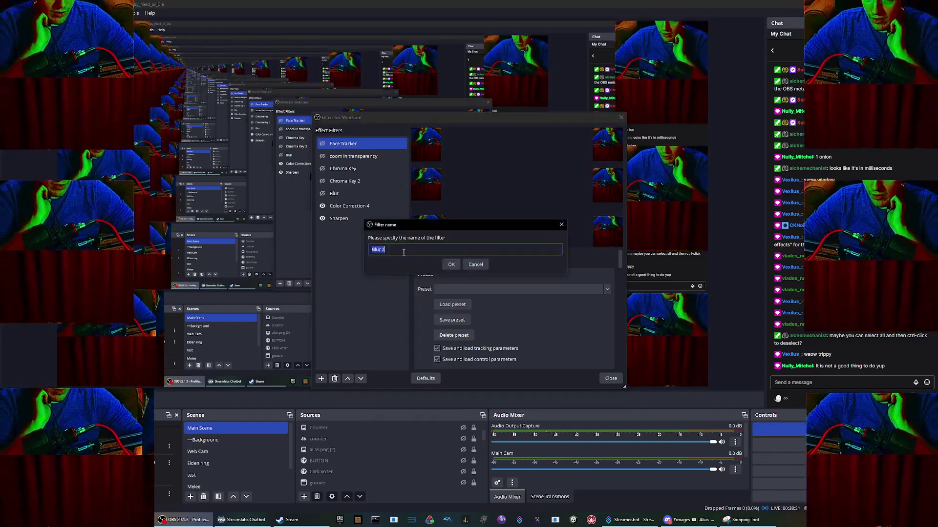
click(453, 264)
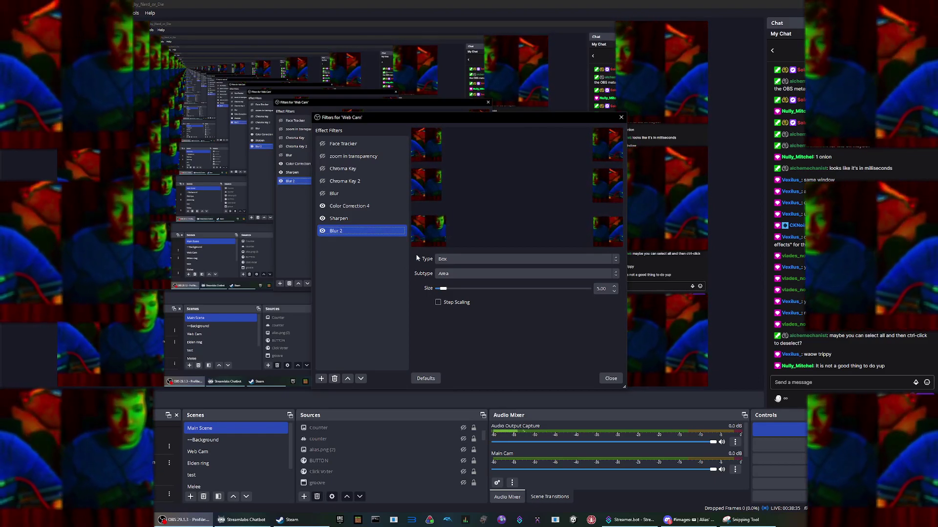
click(458, 259)
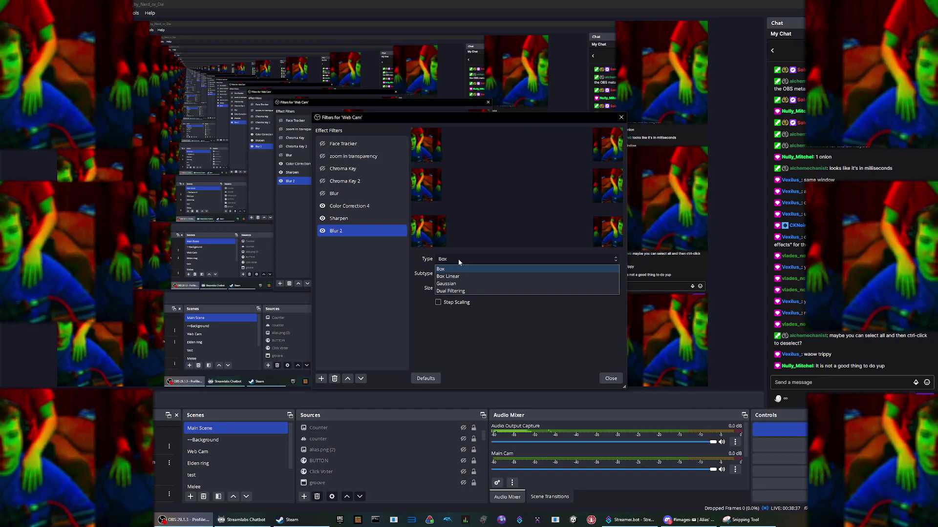
click(396, 117)
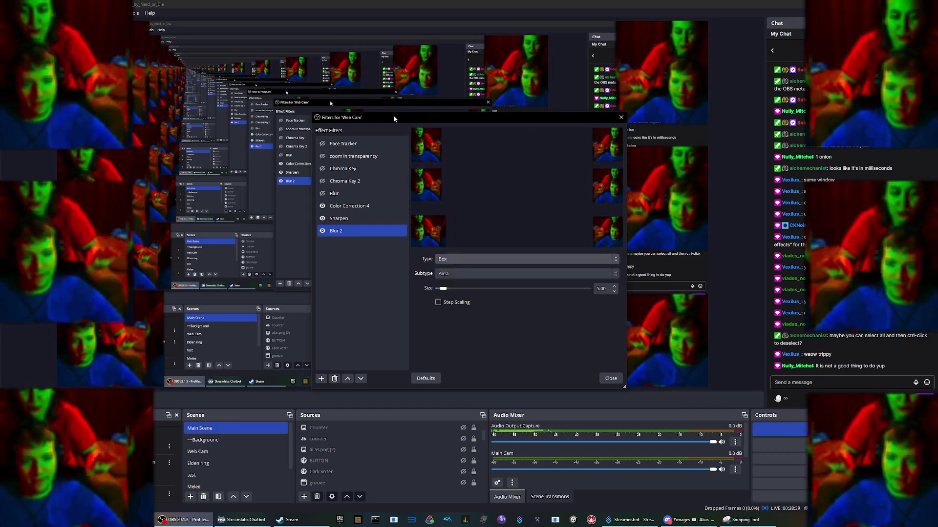
drag(393, 115, 355, 107)
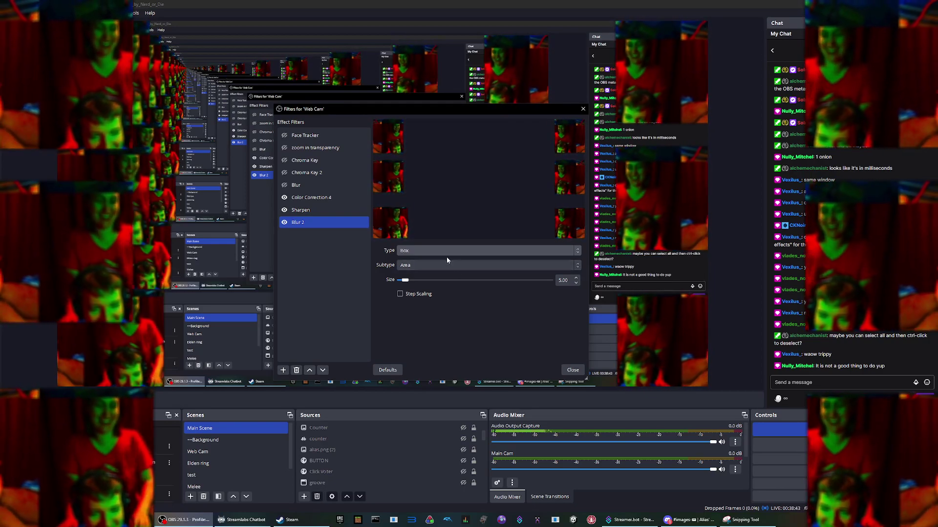
- Try the Gaussian type on Blur 2, and switch it to Box Linear with the Directional subtype
click(446, 256)
click(418, 277)
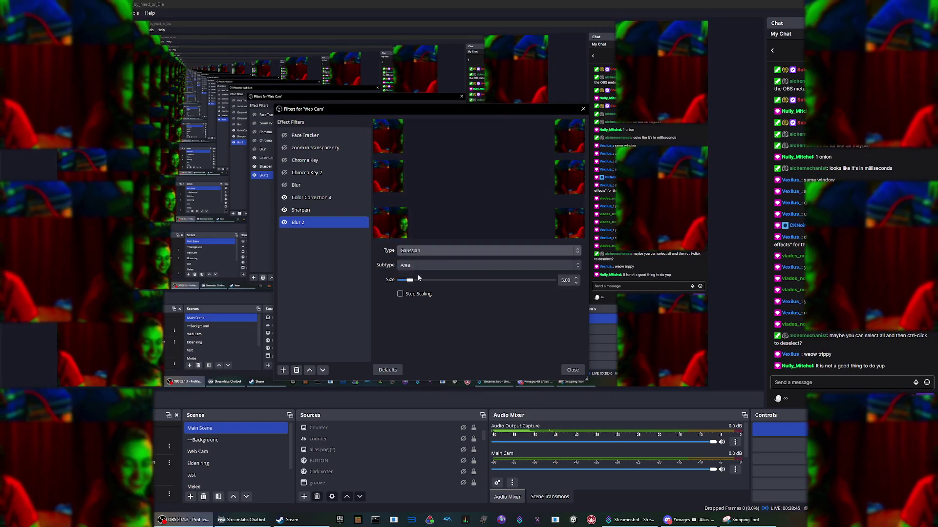
click(423, 250)
click(408, 269)
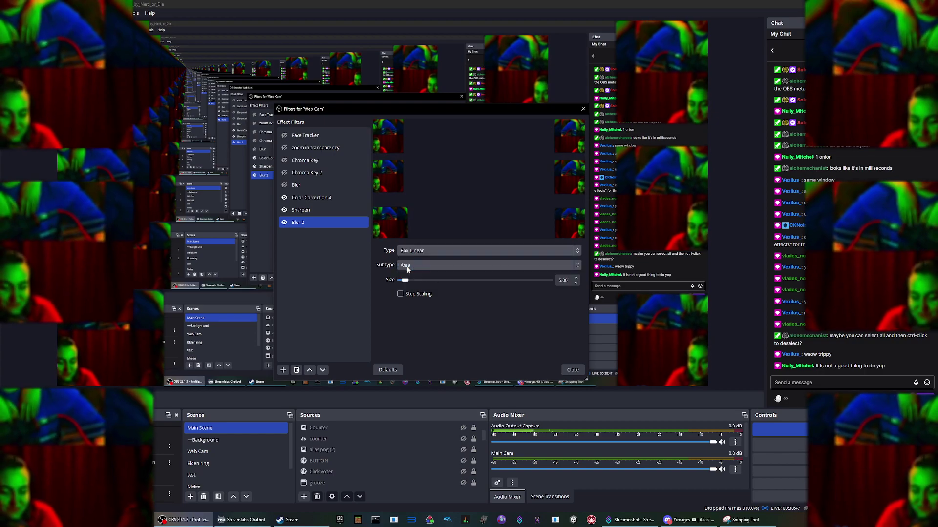
click(408, 269)
click(410, 284)
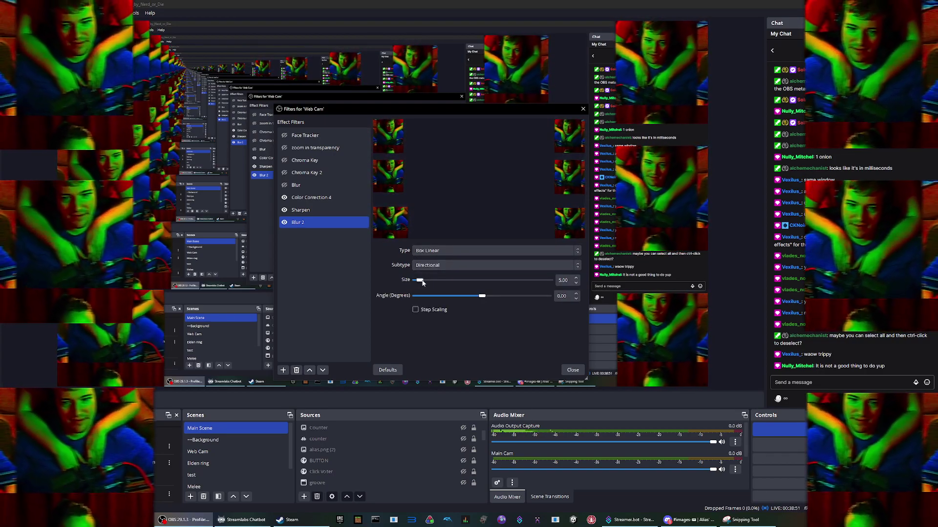
- Lower the size of Blur 2 to 1.00, and remove the filter from Web Cam
drag(422, 284, 416, 280)
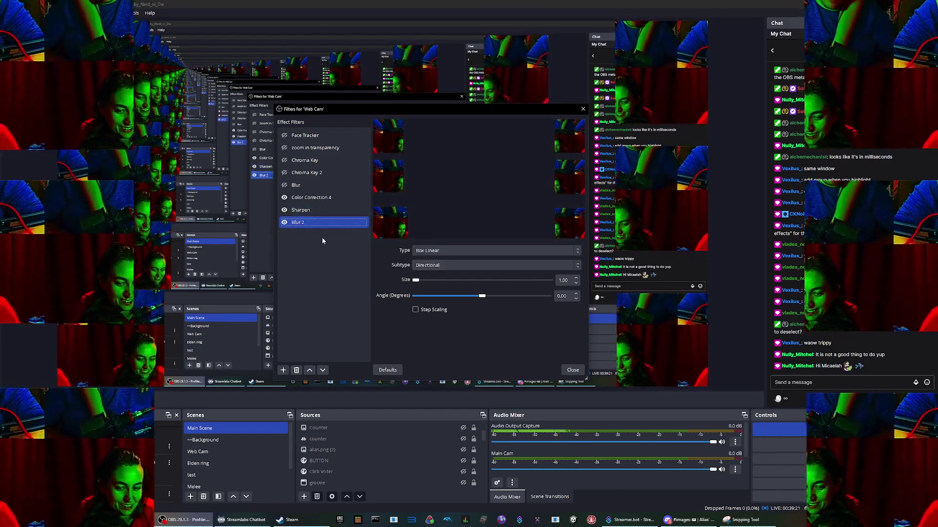
key(Delete)
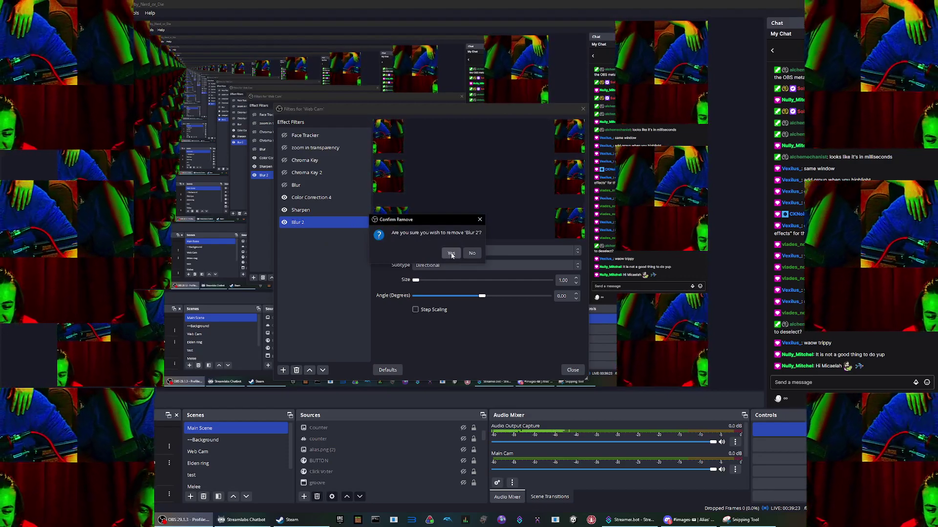
click(450, 253)
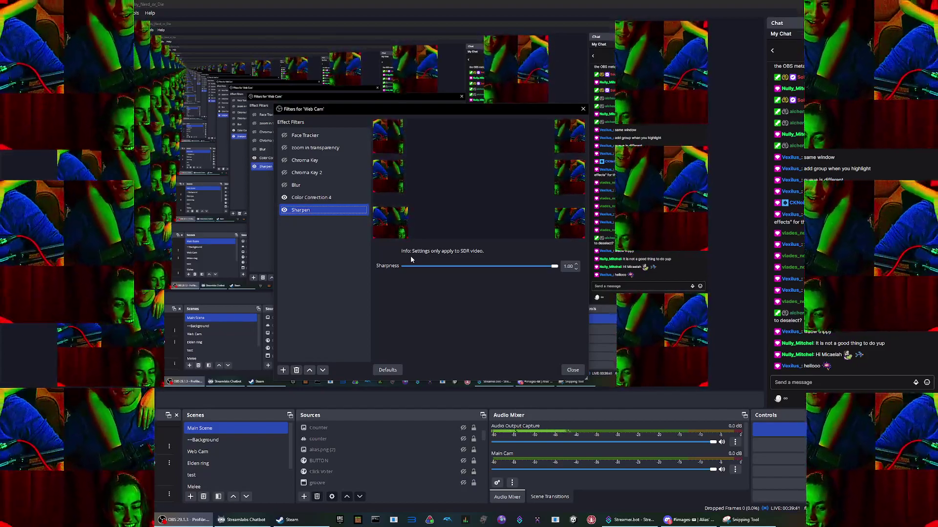
- Try a slightly negative hue shift on Color Correction 4, reset it to 0, and shift the filters window over
click(323, 197)
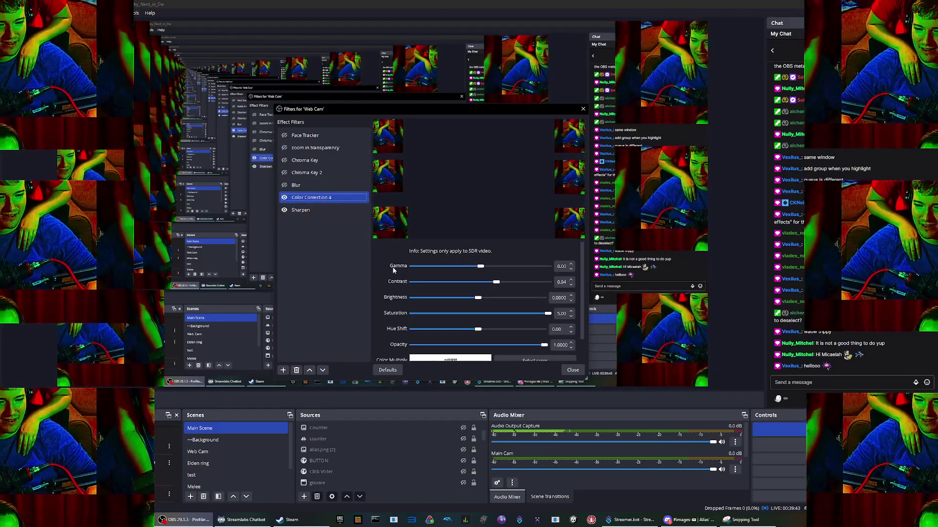
mouse_move(479, 332)
mouse_down()
mouse_move(415, 331)
mouse_move(547, 322)
mouse_move(474, 333)
mouse_up()
click(557, 330)
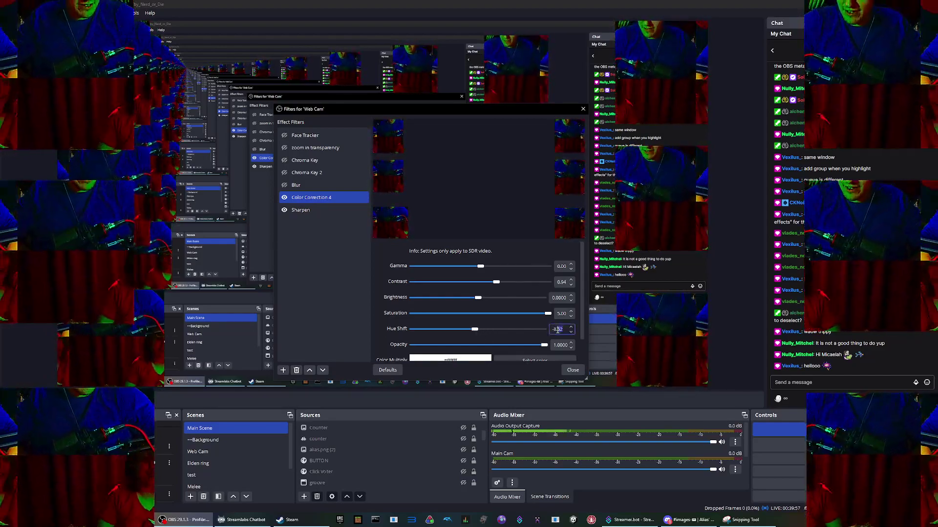
text(0)
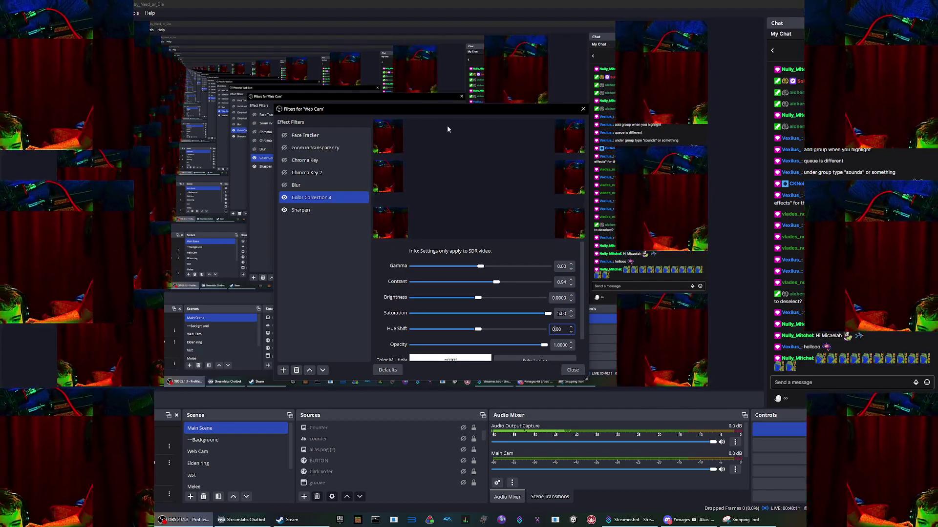
drag(426, 106, 351, 101)
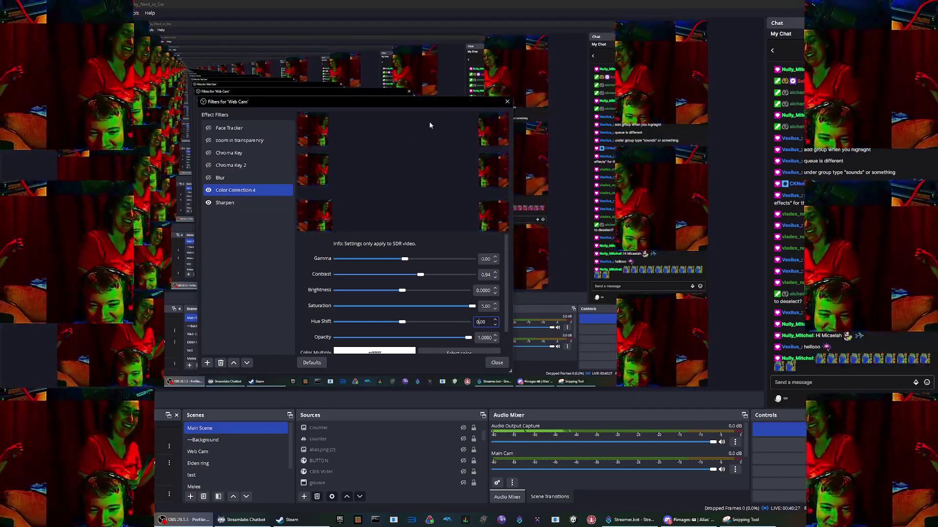
- Add an Image Mask/Blend filter to Web Cam under its default name
right_click(253, 224)
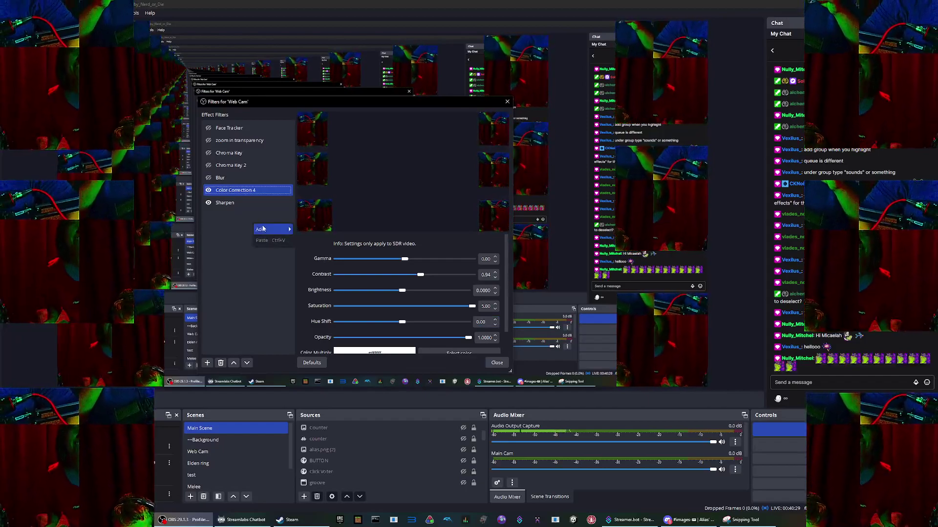
mouse_move(262, 228)
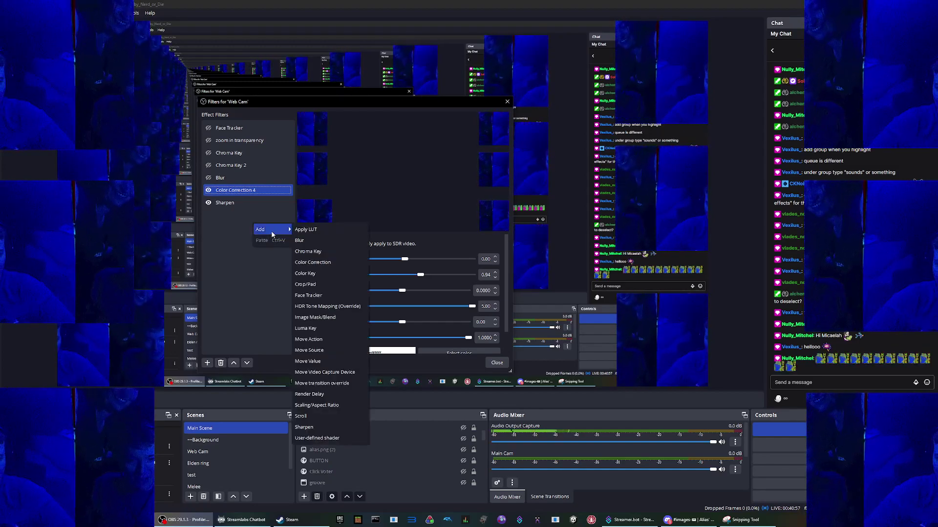
click(216, 231)
right_click(217, 231)
mouse_move(224, 235)
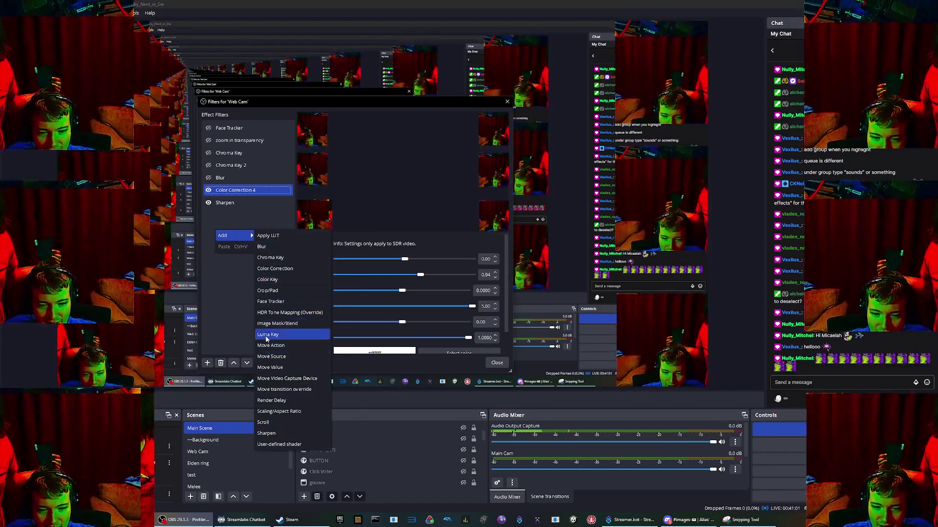
click(270, 324)
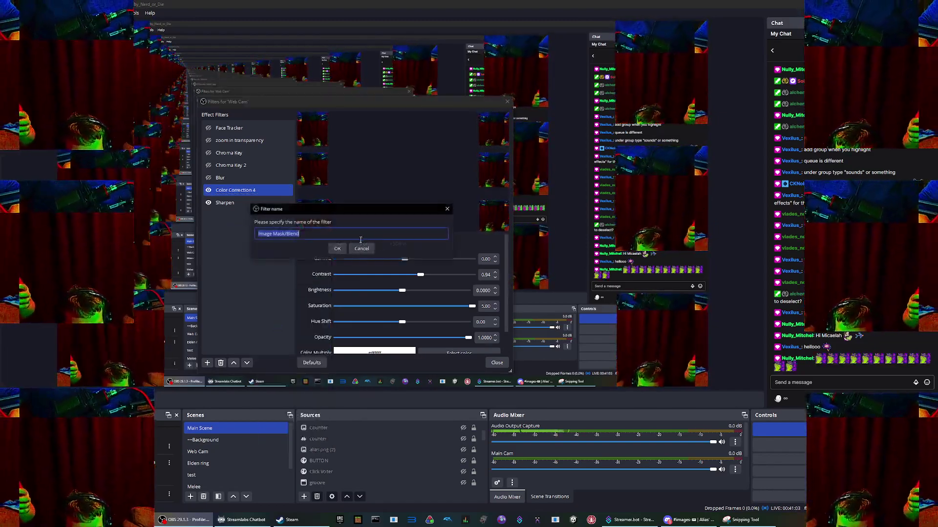
key(Return)
- Try the Blend (Multiply) type on the Image Mask/Blend filter, and remove the filter
click(367, 259)
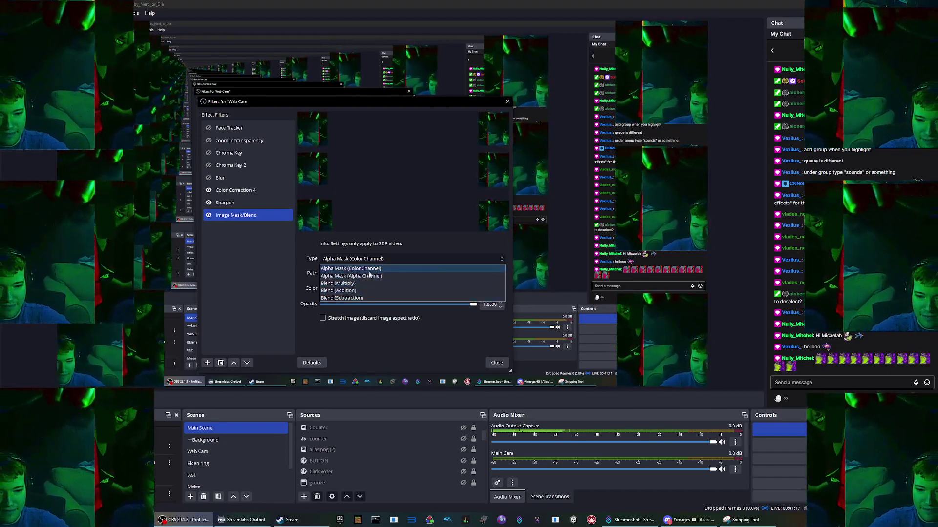
click(348, 284)
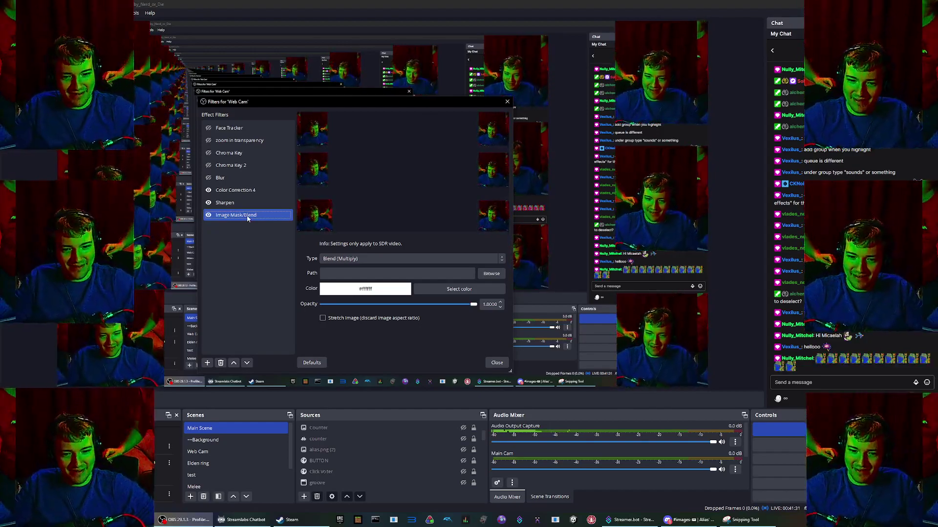
key(Delete)
click(378, 250)
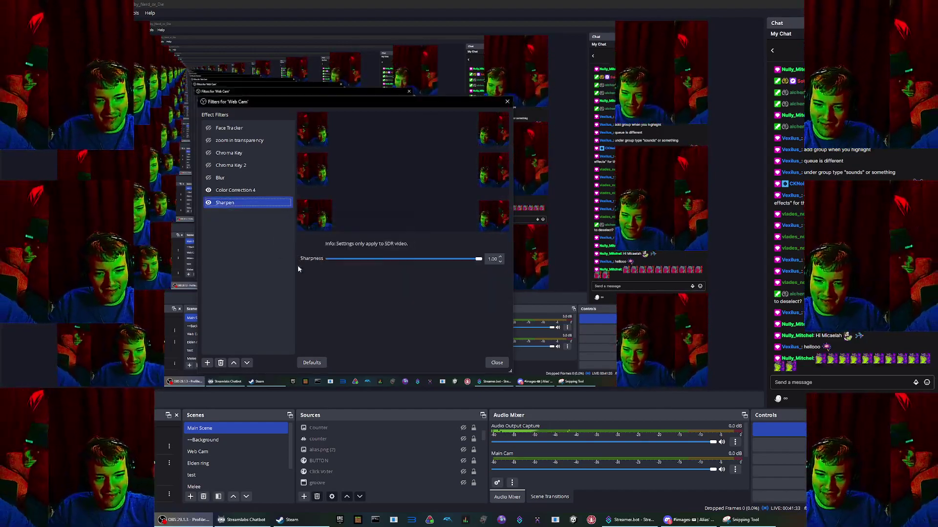
- Add a Scroll filter to Web Cam and set its vertical speed to 111
right_click(264, 249)
mouse_move(283, 253)
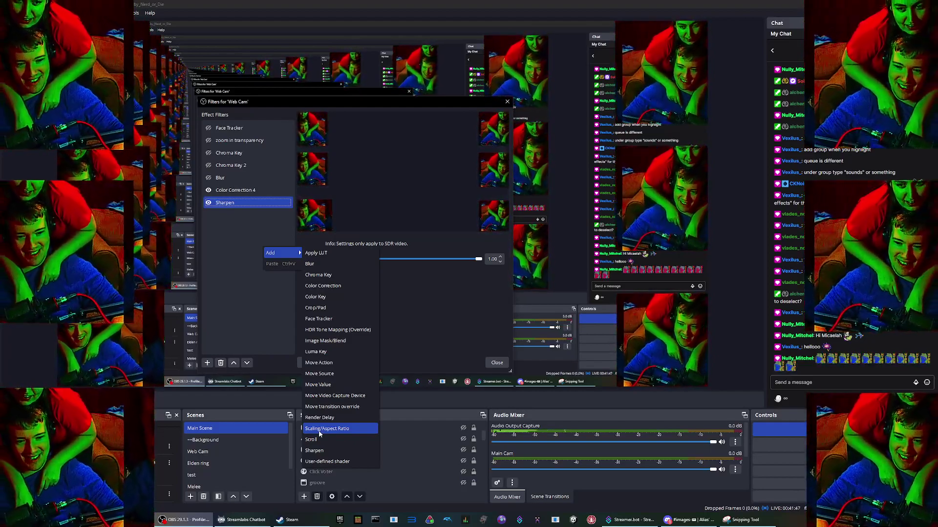
click(313, 440)
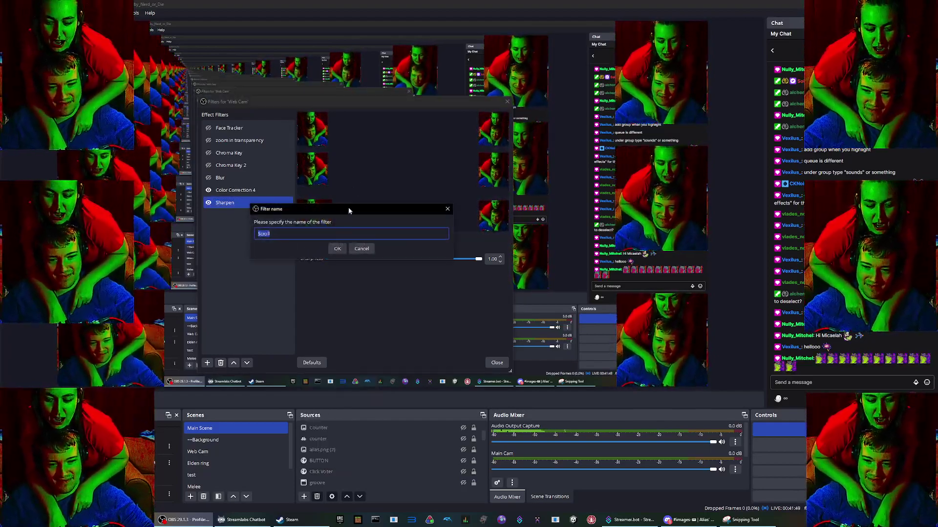
click(338, 249)
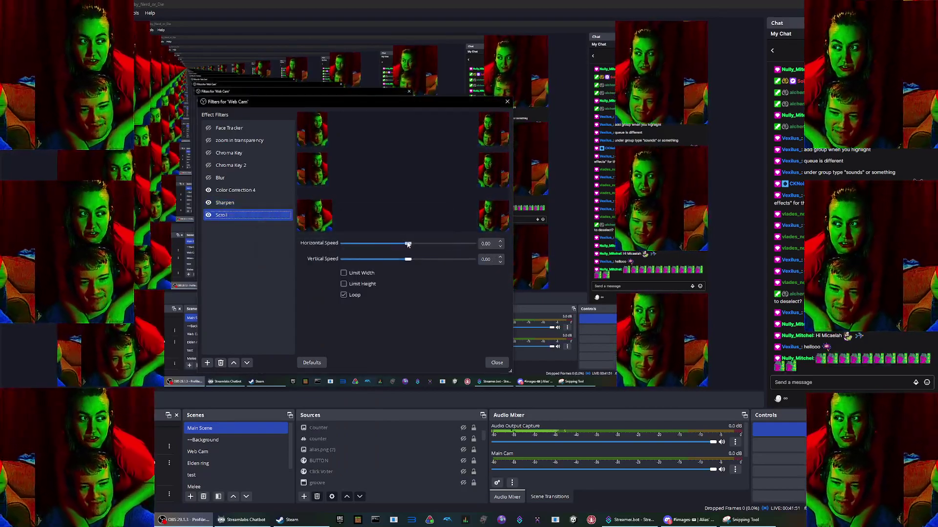
click(409, 260)
drag(419, 263, 429, 266)
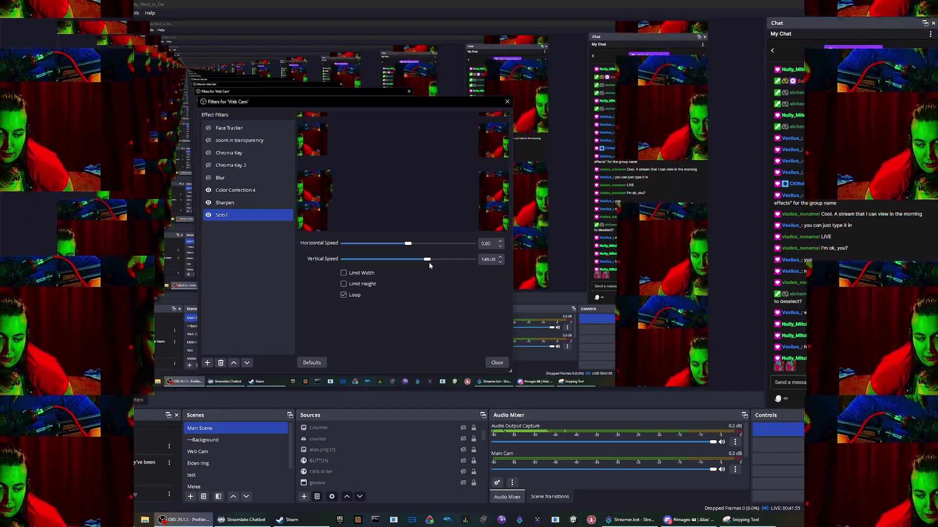
drag(430, 265, 424, 267)
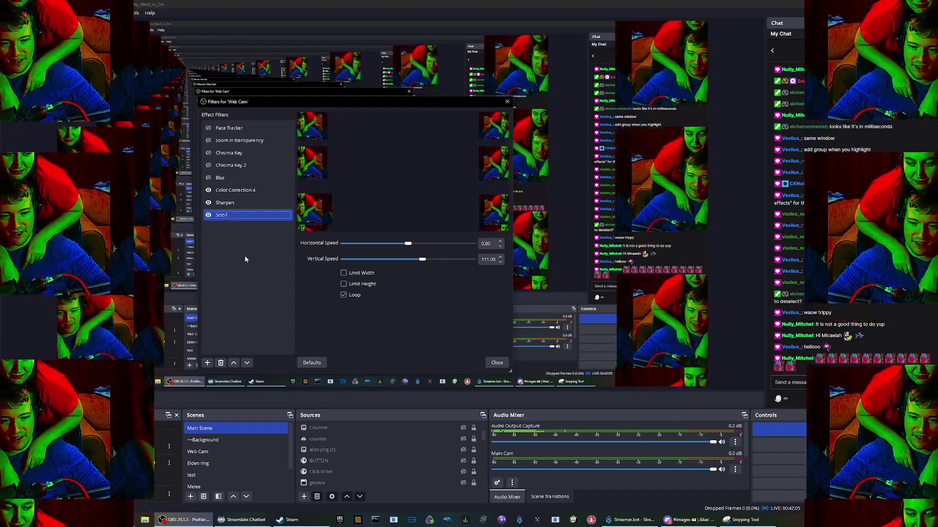
- Add a Render Delay filter to Web Cam with a delay of 60 ms
right_click(243, 257)
mouse_move(258, 265)
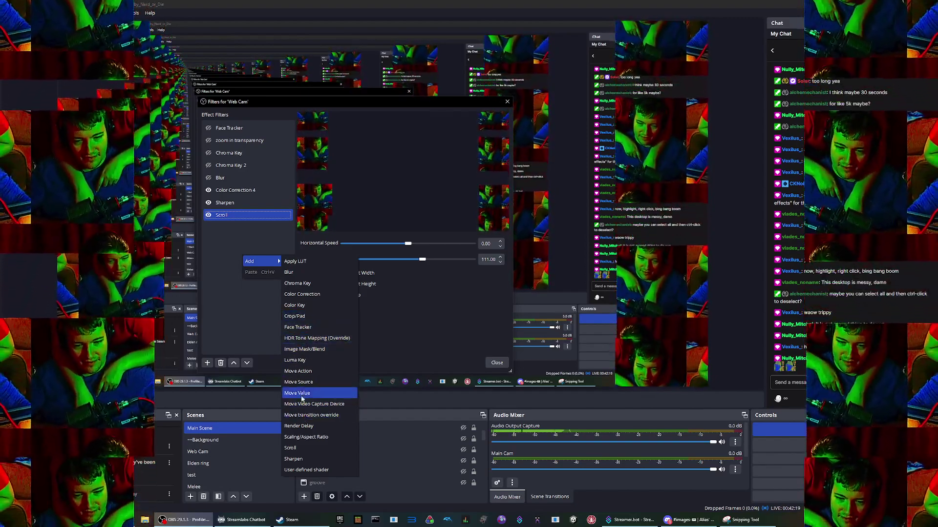
click(300, 426)
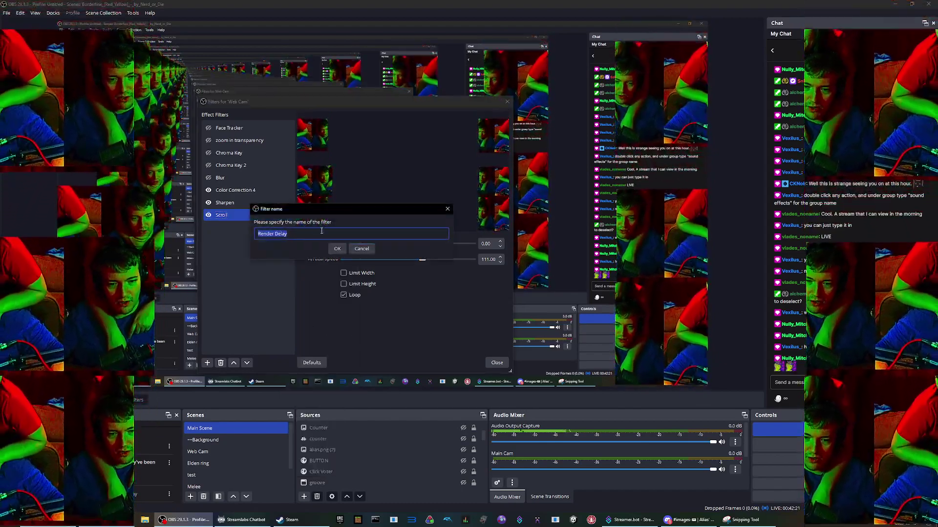
click(337, 249)
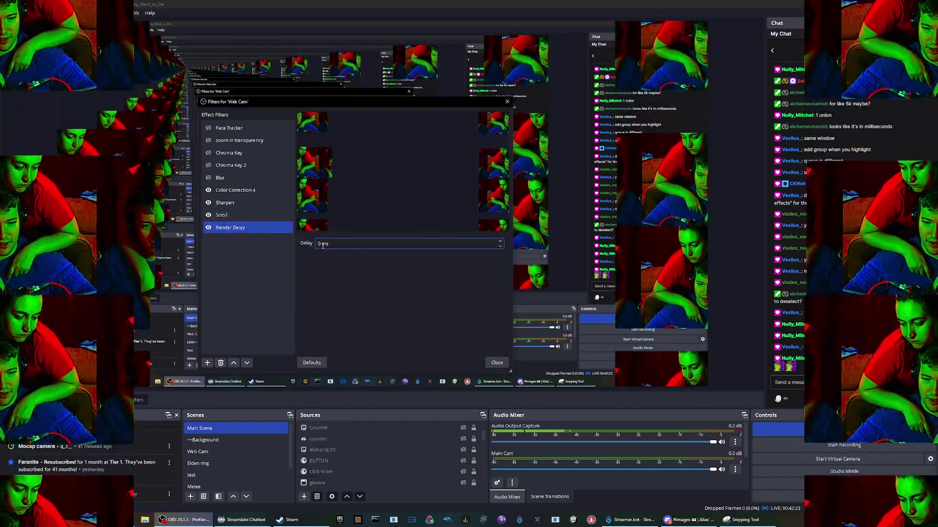
double_click(314, 245)
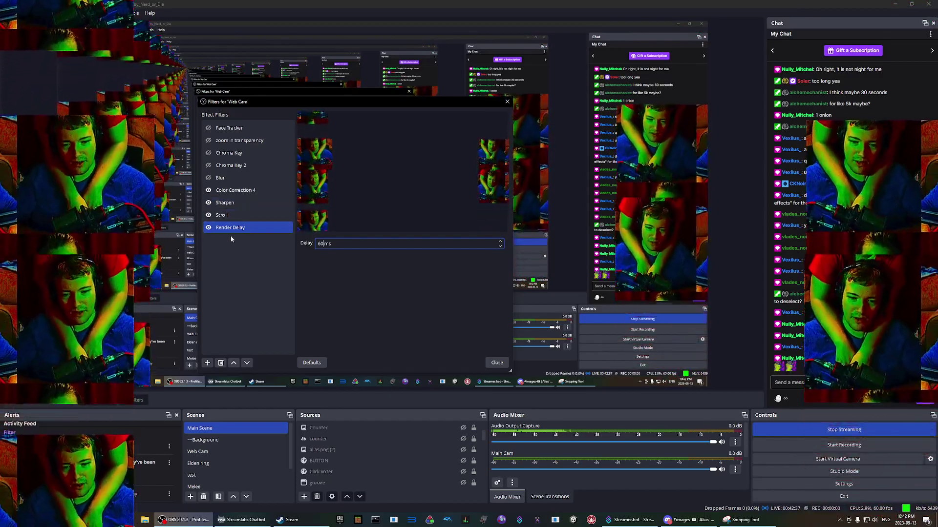
- Remove the Render Delay filter from Web Cam
click(239, 255)
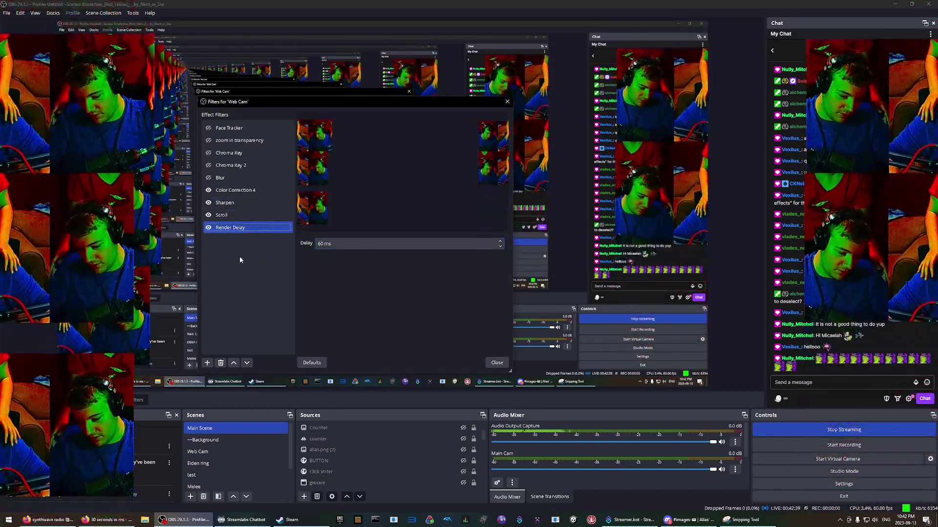
key(Delete)
click(386, 248)
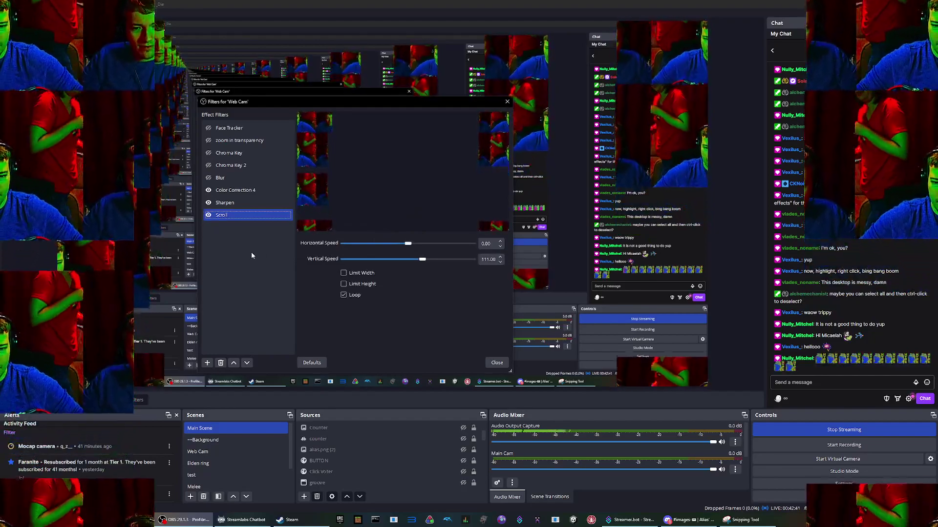
- Open the Mic's audio filters and look through the filter types that can be added, leaving the existing filters as they are
right_click(243, 233)
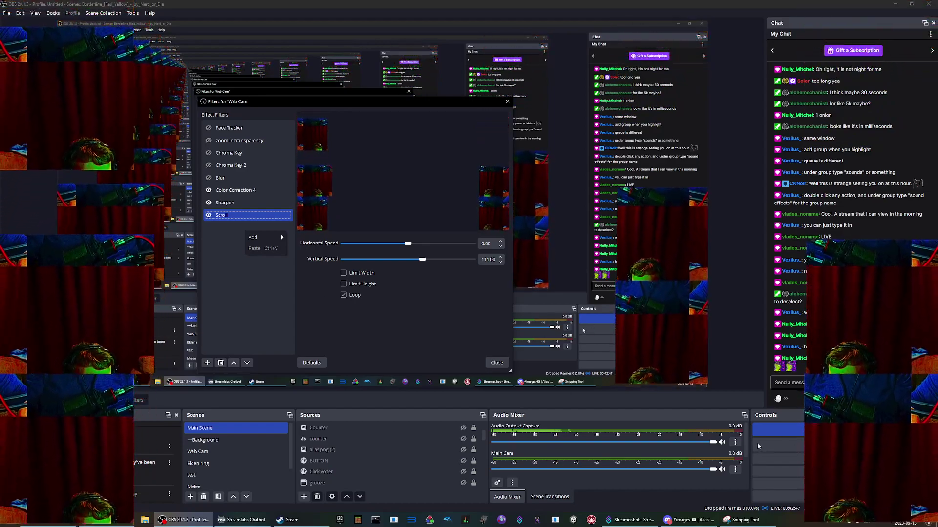
scroll(736, 468, down, 1)
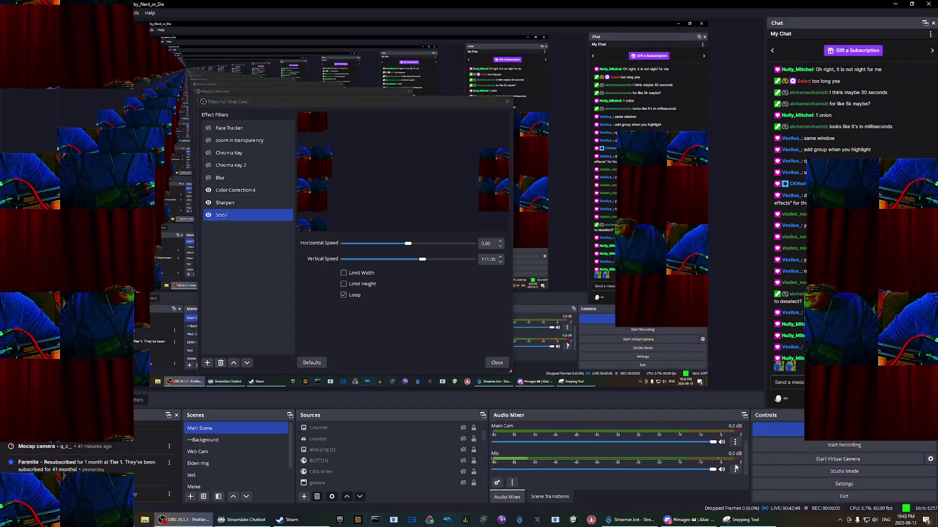
click(735, 469)
click(781, 428)
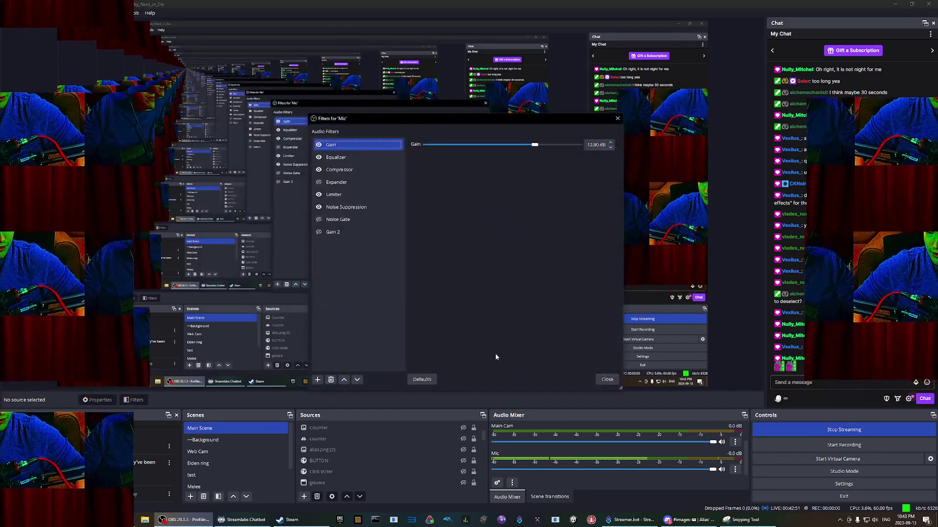
right_click(330, 251)
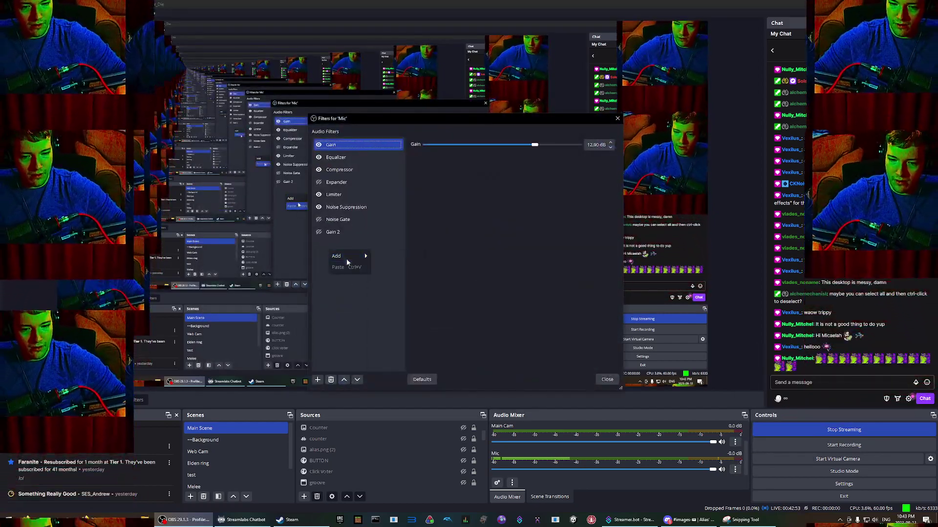
mouse_move(346, 256)
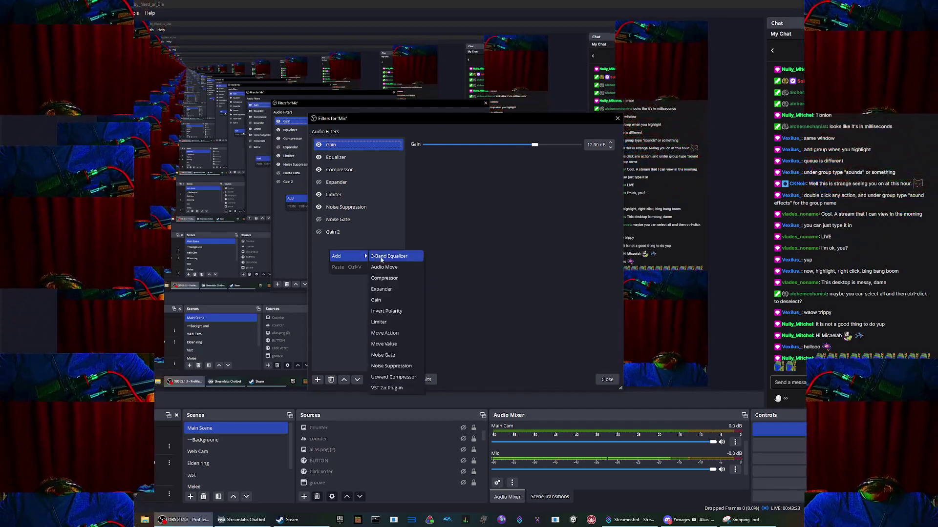
click(567, 164)
click(617, 118)
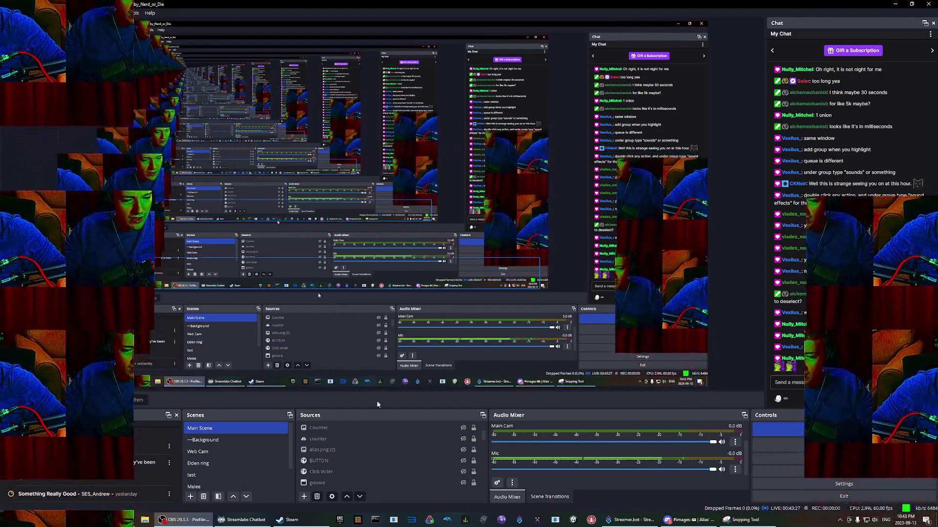
- Check the Mic's properties without changing them, and open the Advanced Audio Properties
click(422, 448)
click(512, 482)
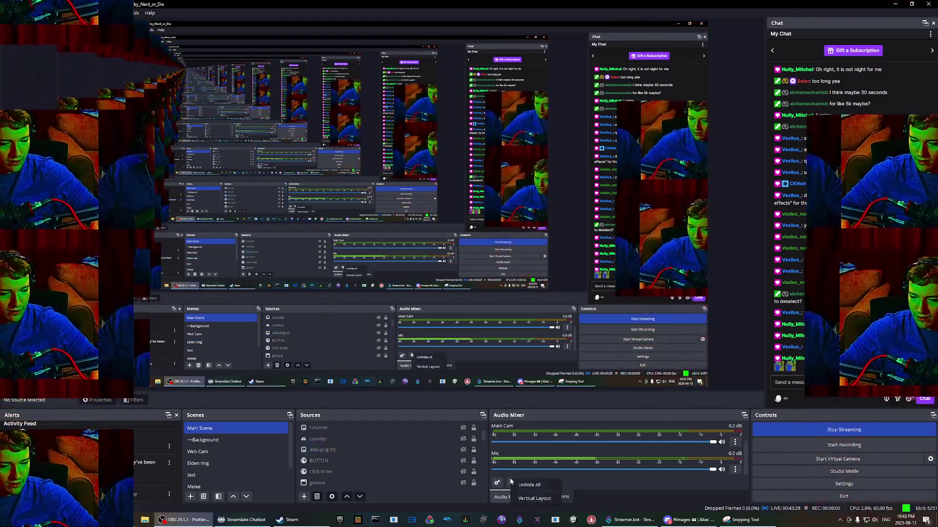
click(736, 470)
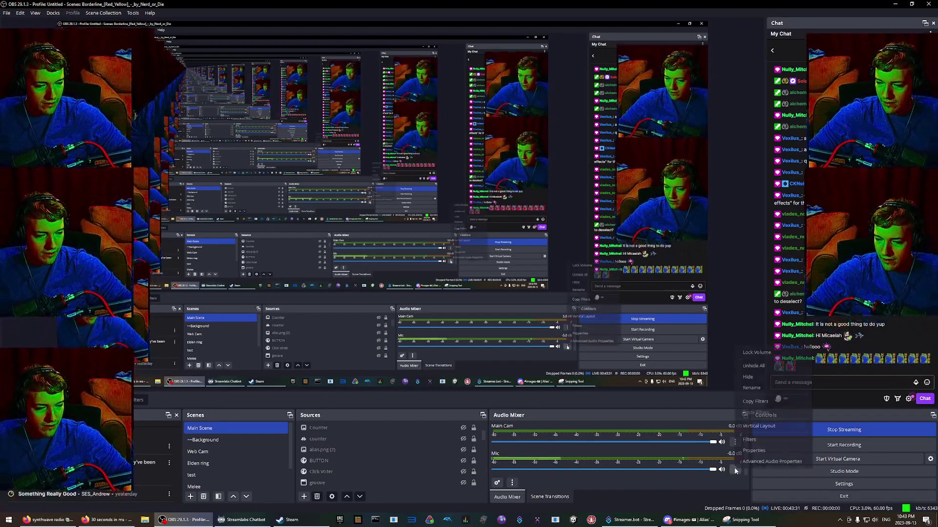
click(753, 450)
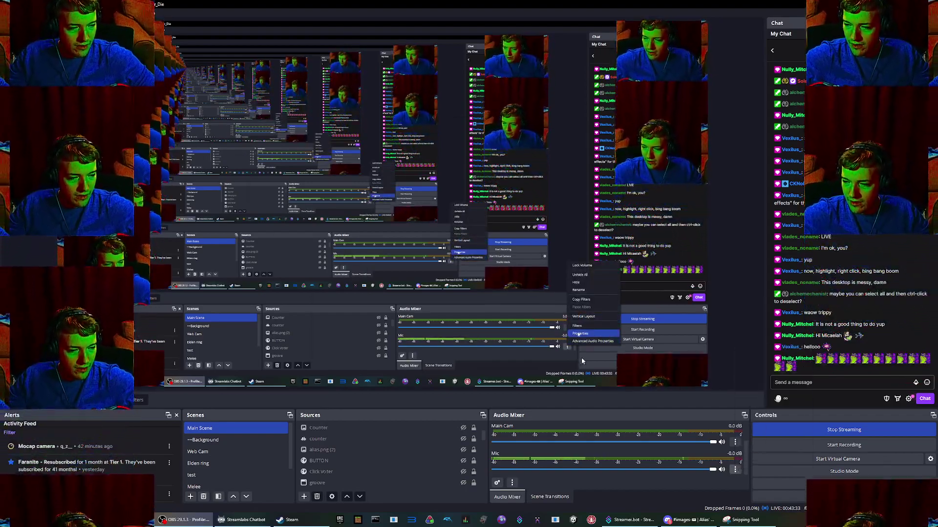
click(582, 358)
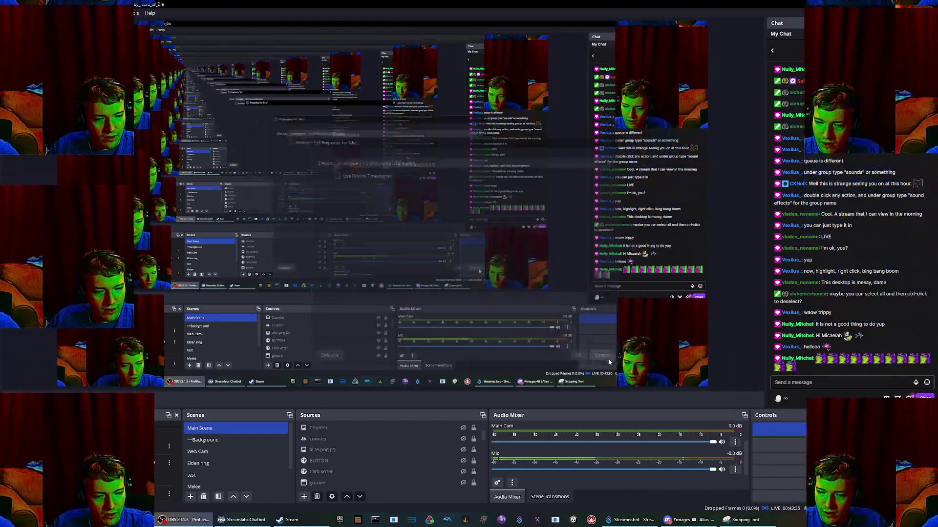
click(735, 470)
click(762, 462)
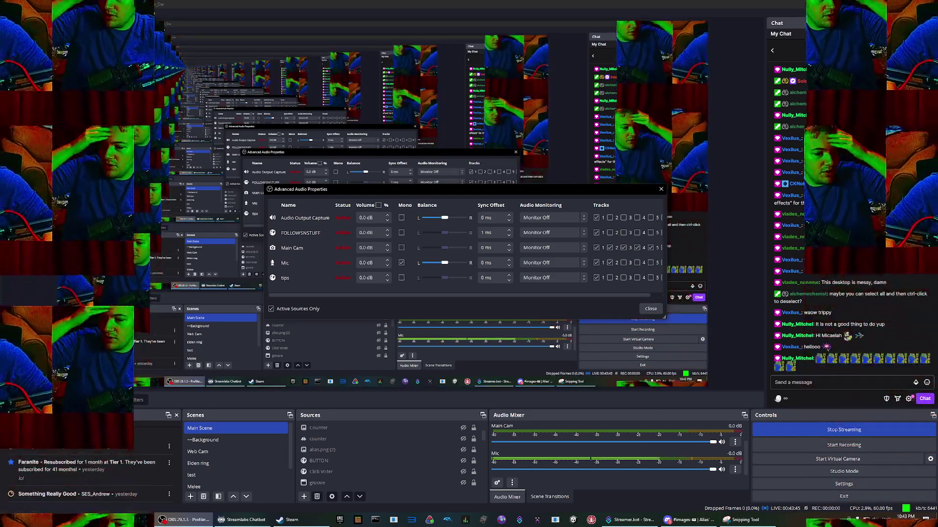
- Switch to Streamer.bot and look through the trigger types available for the Terrible Filter action
key(alt+Tab)
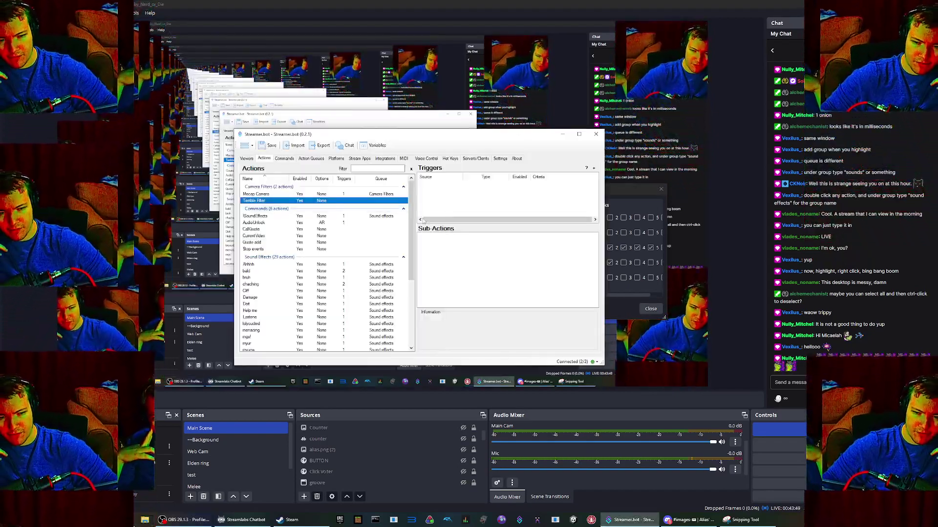
right_click(481, 193)
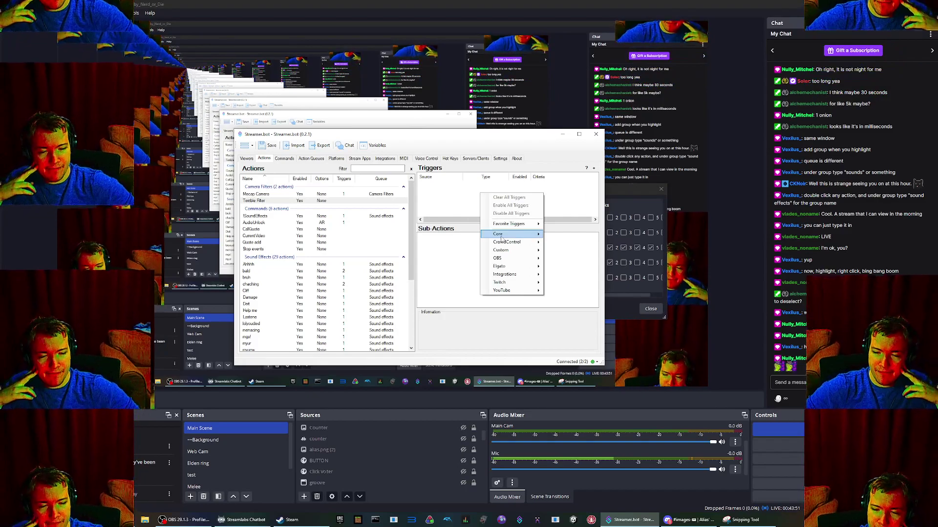
mouse_move(501, 237)
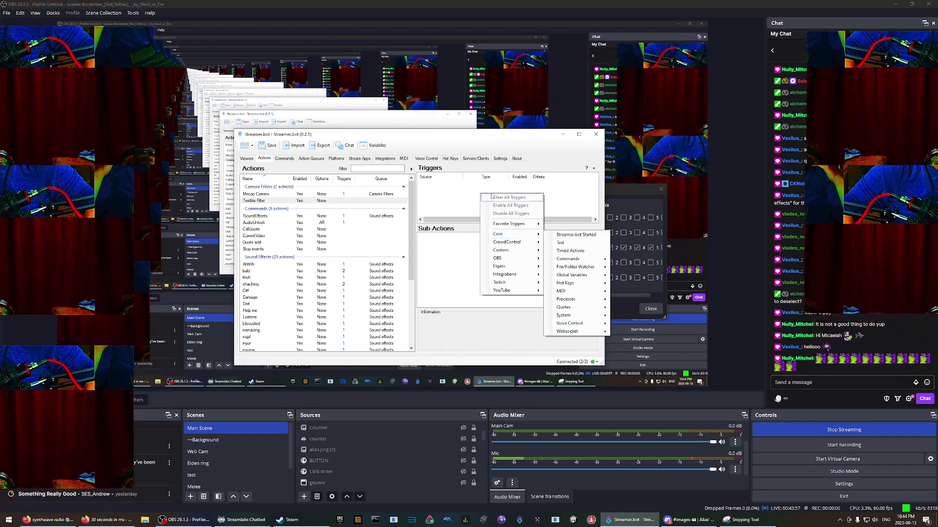
click(444, 250)
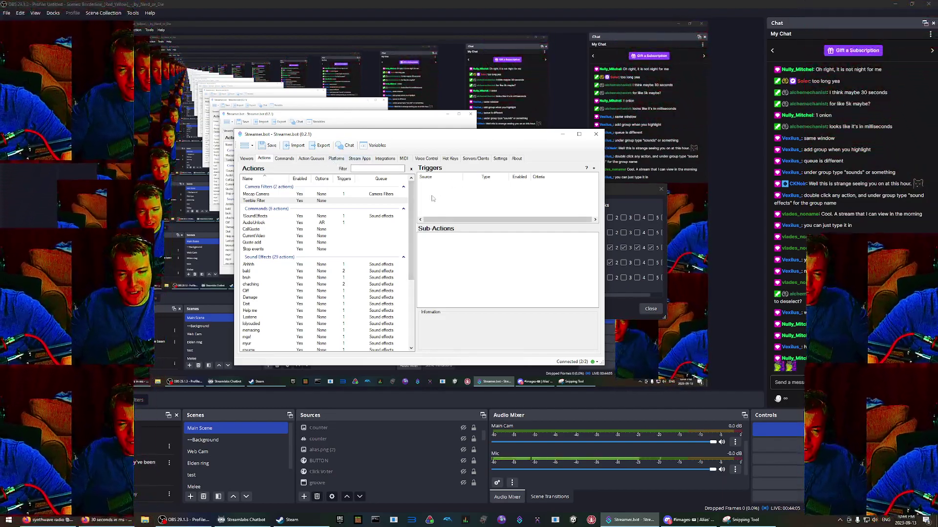
- Add an OBS Set Scene Filter State sub-action to Terrible Filter that sets Color Correction 4 on the Web Cam scene to Toggle
right_click(448, 244)
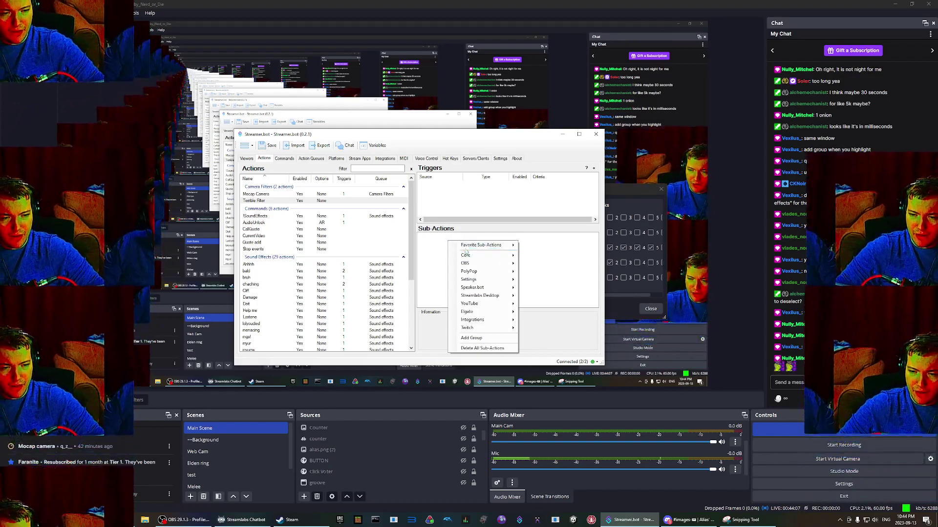
mouse_move(466, 255)
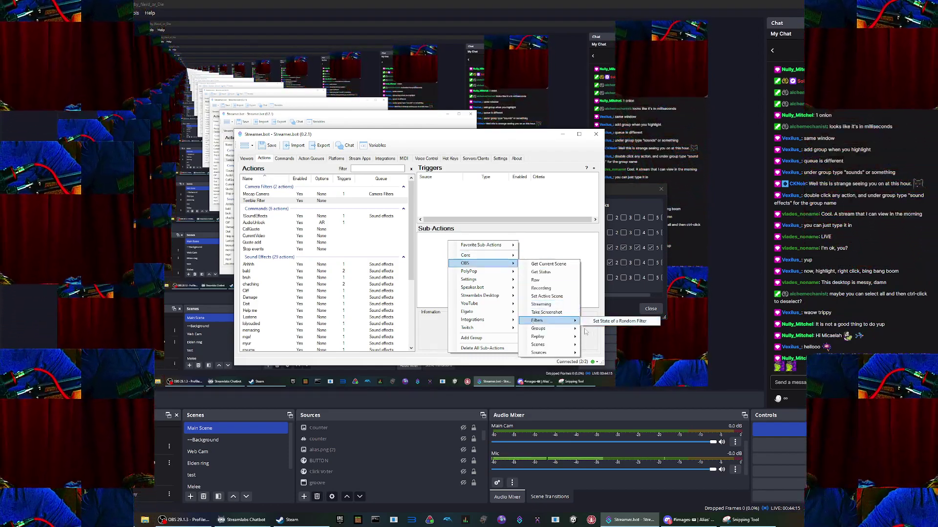
mouse_move(553, 357)
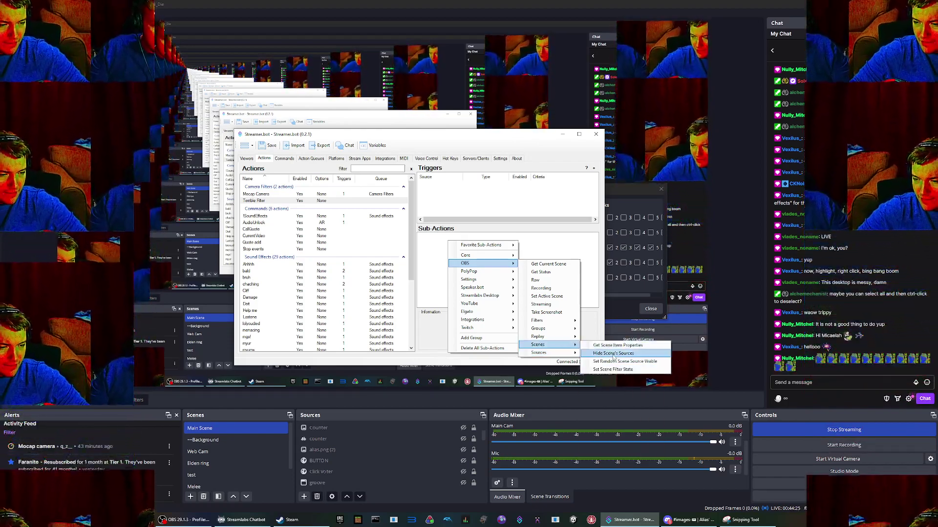
click(614, 369)
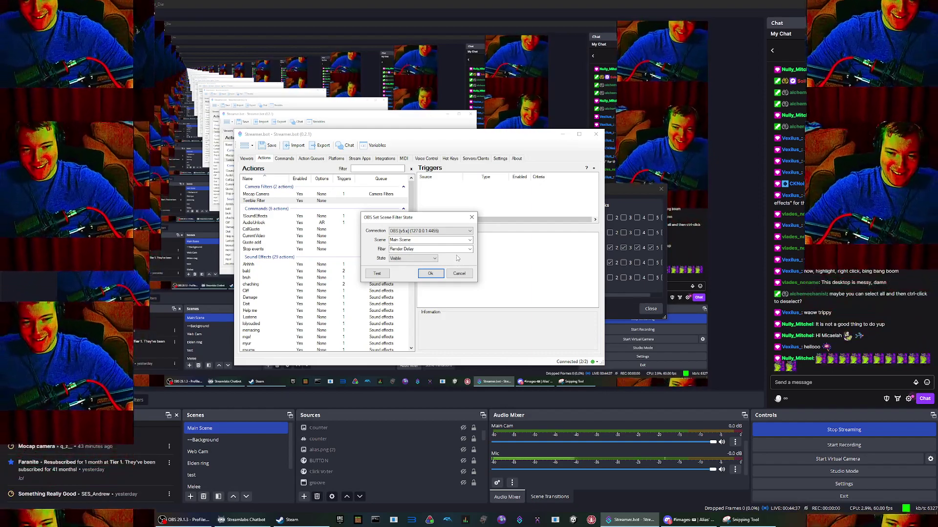
click(470, 250)
click(471, 250)
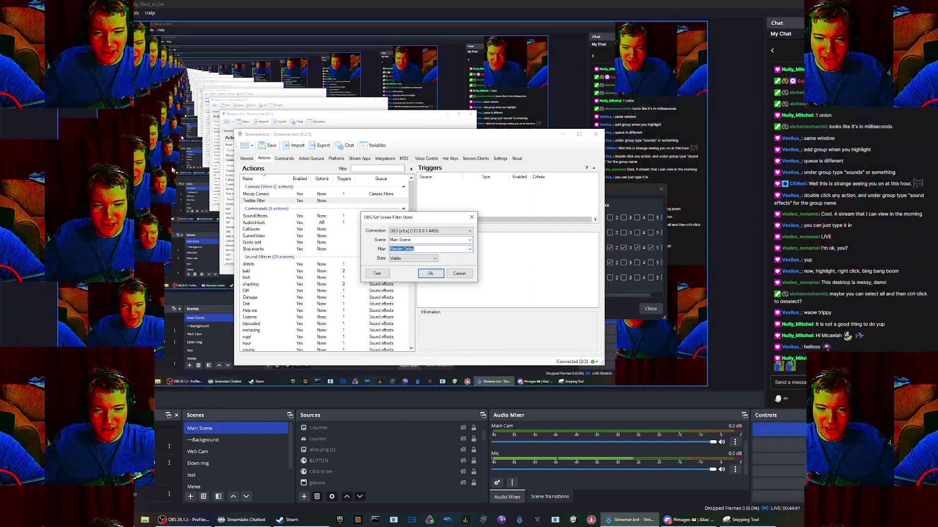
click(469, 241)
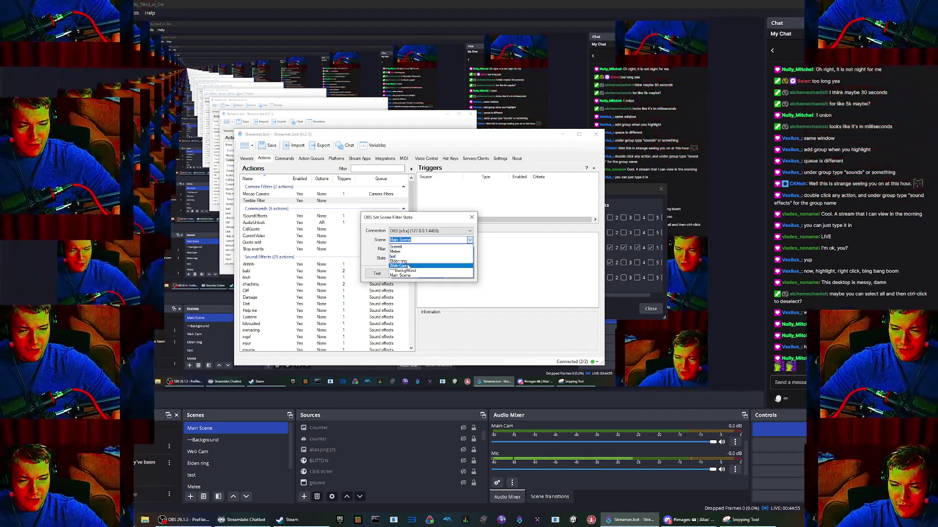
click(402, 266)
click(468, 249)
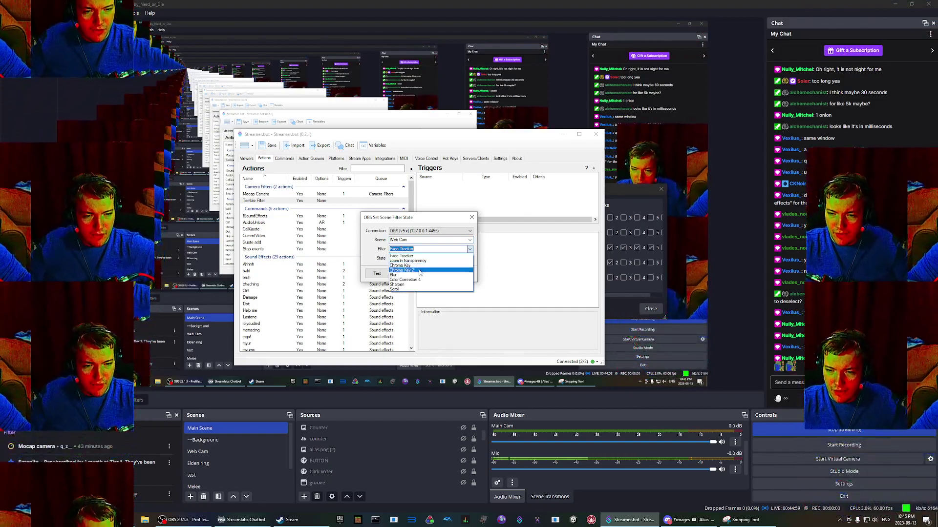
click(416, 280)
click(421, 259)
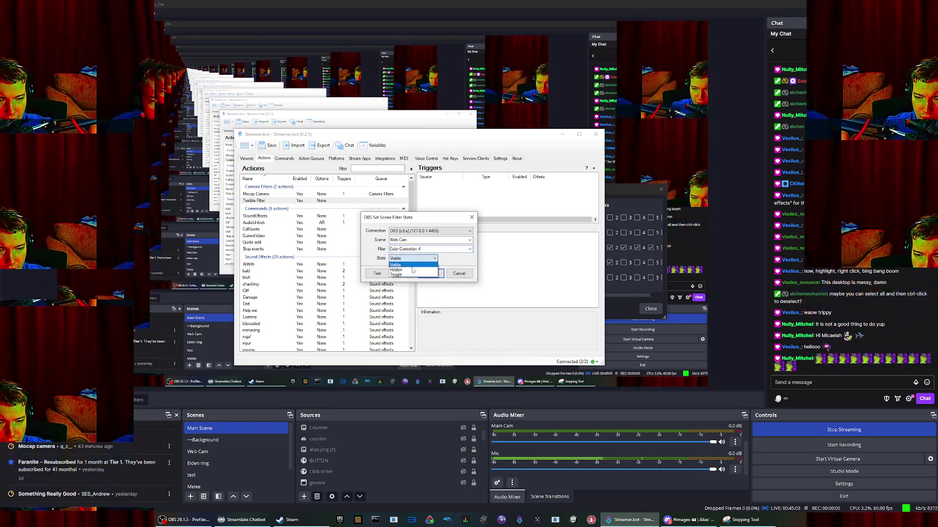
click(429, 276)
click(429, 274)
right_click(460, 250)
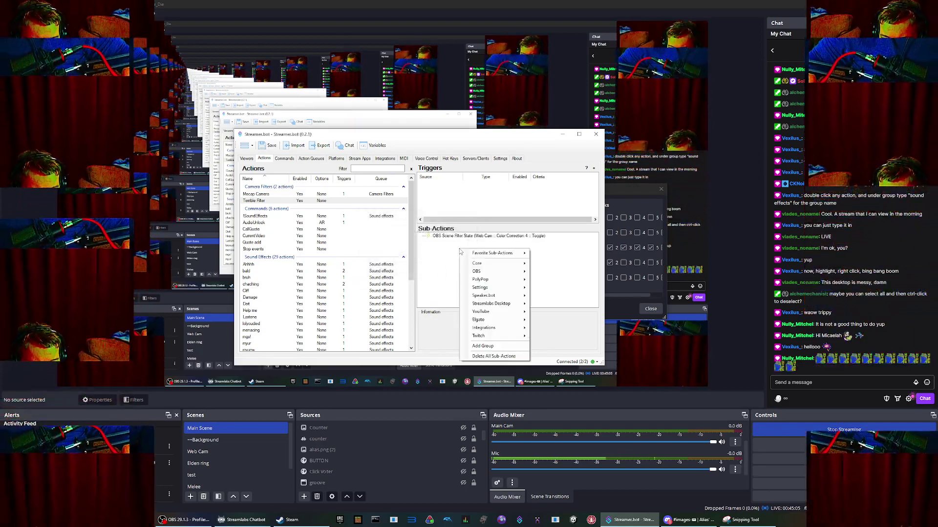
mouse_move(476, 272)
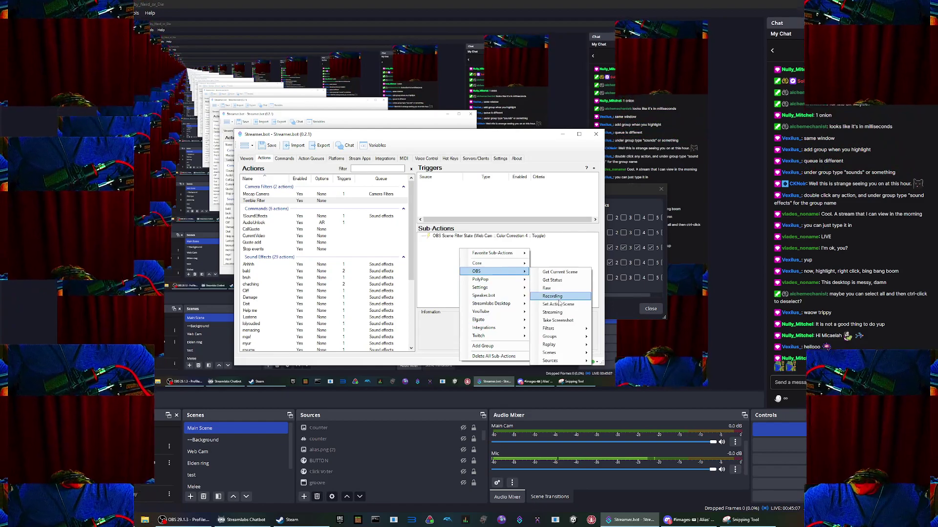
mouse_move(554, 337)
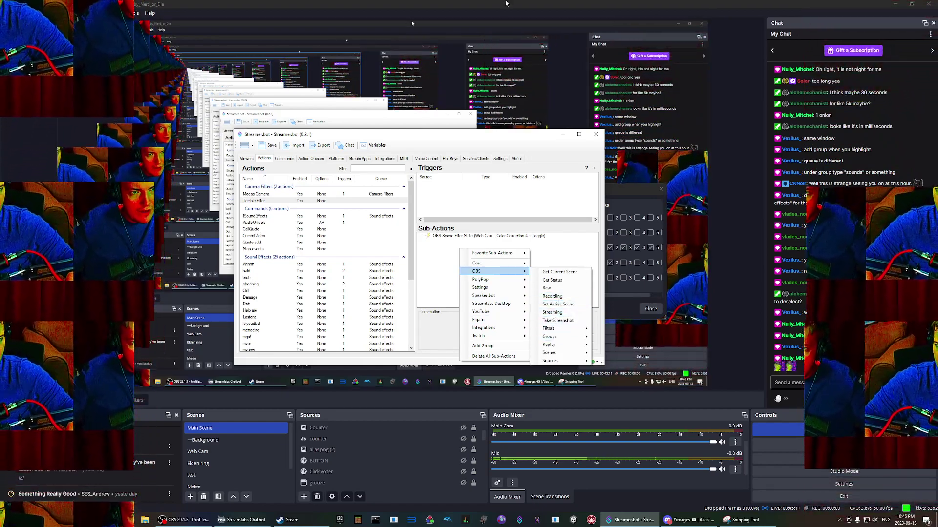
- Minimize the OBS main window and close the Advanced Audio Properties dialog
click(494, 8)
click(895, 3)
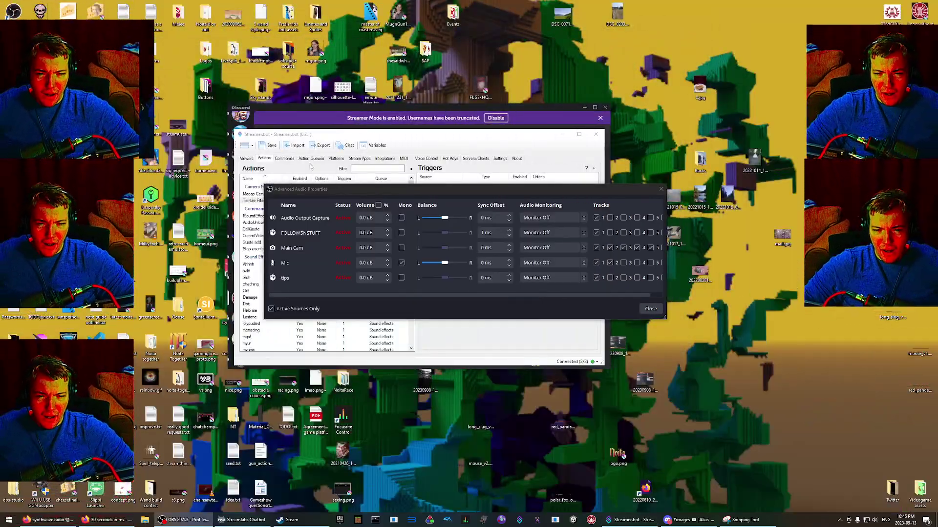
click(661, 189)
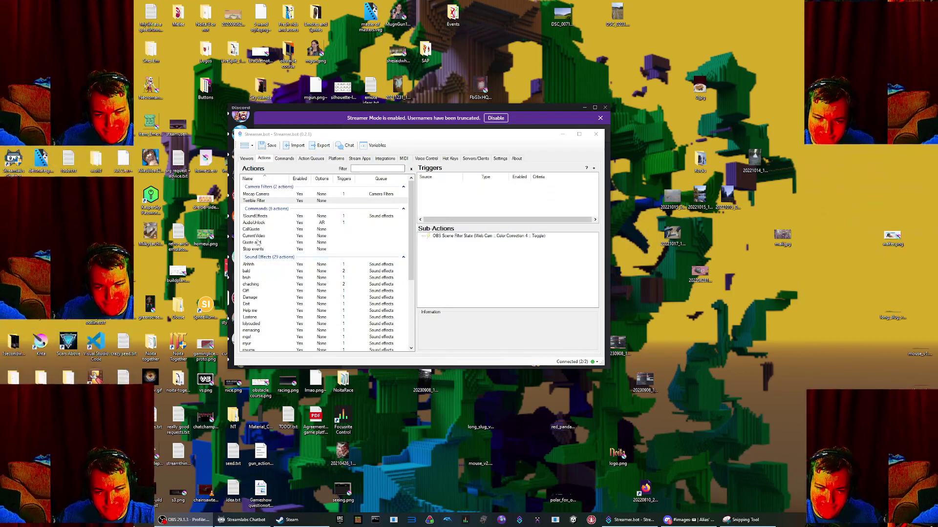
- Add an OBS Set Scene Filter State sub-action to Terrible Filter for the Web Cam scene's Sharpen filter, with state Visible
right_click(441, 248)
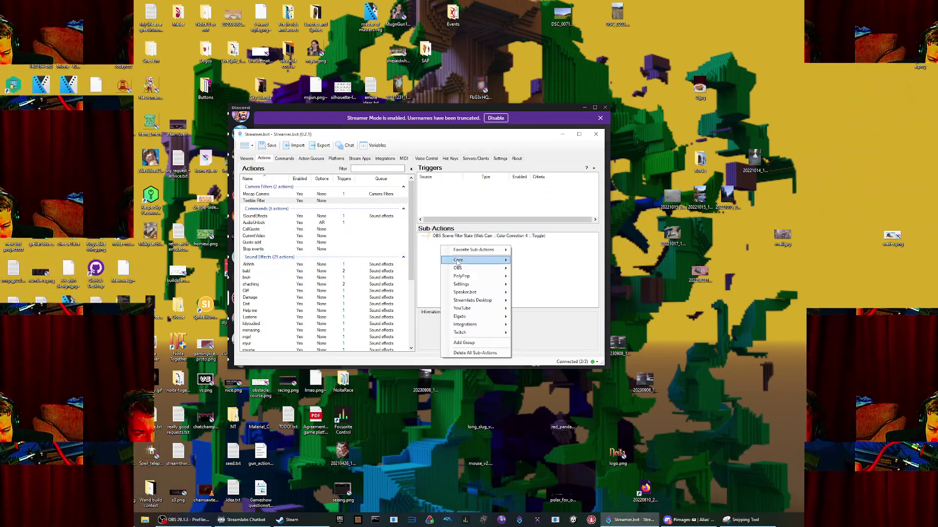
mouse_move(458, 268)
mouse_move(534, 353)
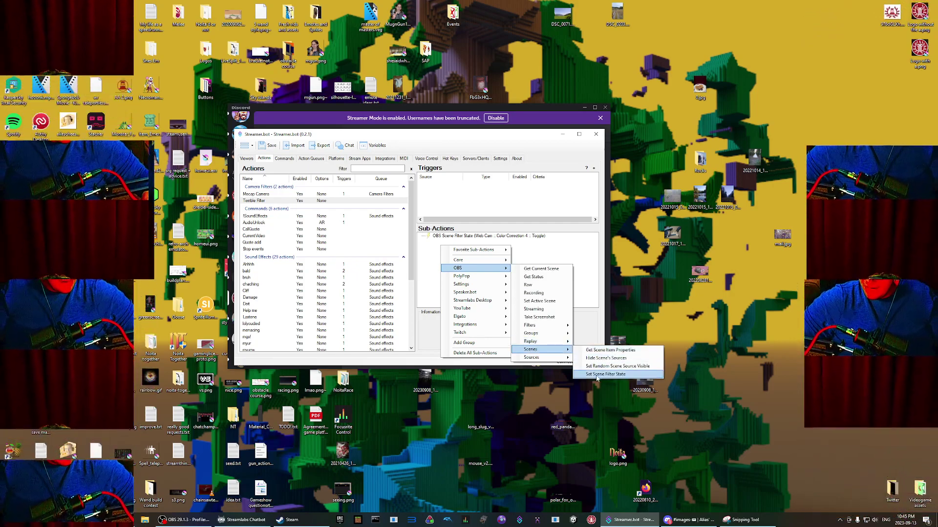
click(606, 375)
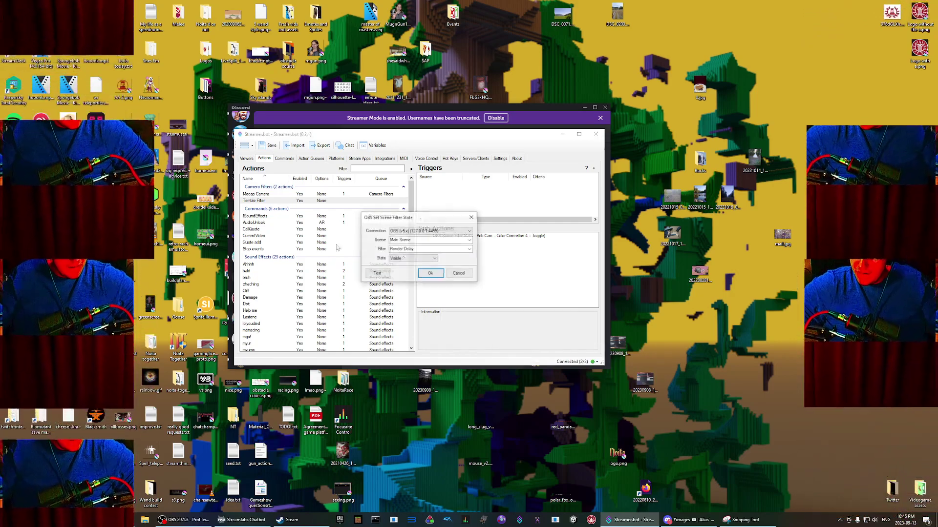
click(469, 240)
click(409, 268)
click(466, 250)
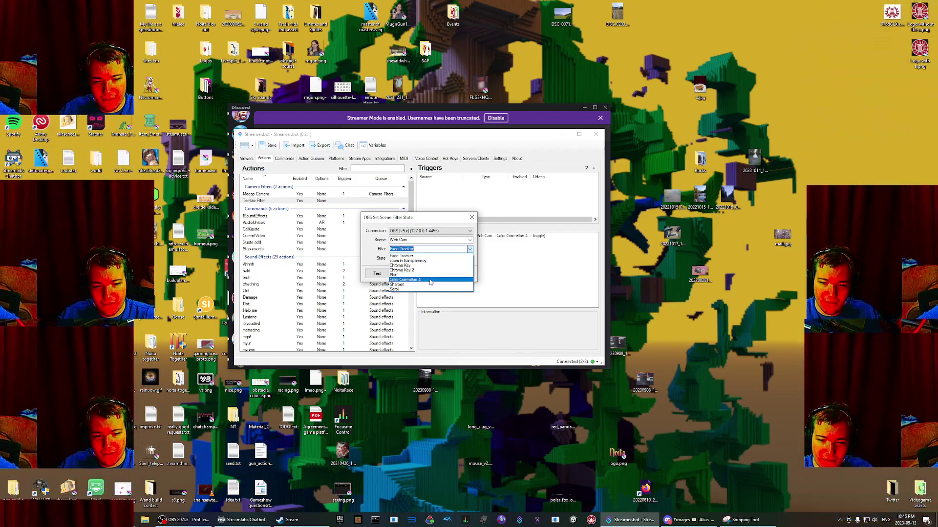
click(409, 284)
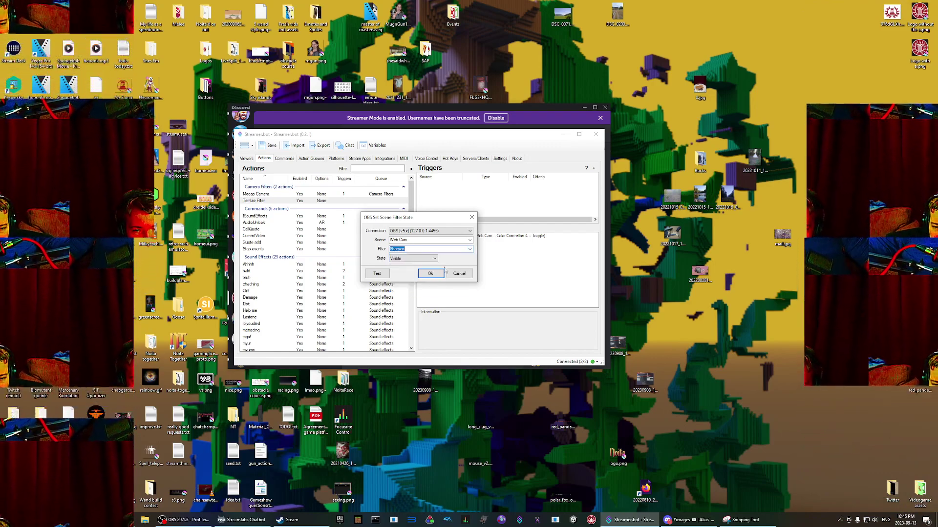
click(431, 274)
- Check which Web Cam scene filters are offered for another OBS Set Scene Filter State sub-action on Terrible Filter, without adding one
right_click(484, 255)
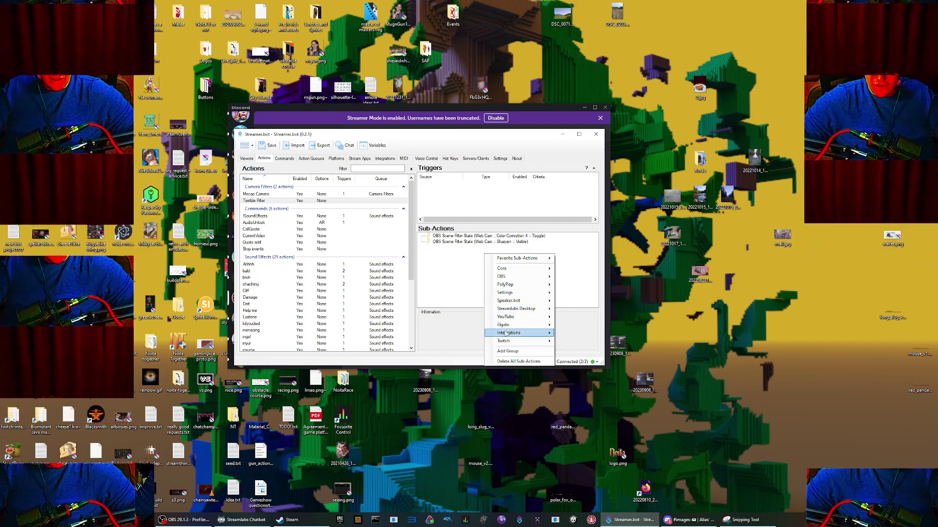
mouse_move(506, 334)
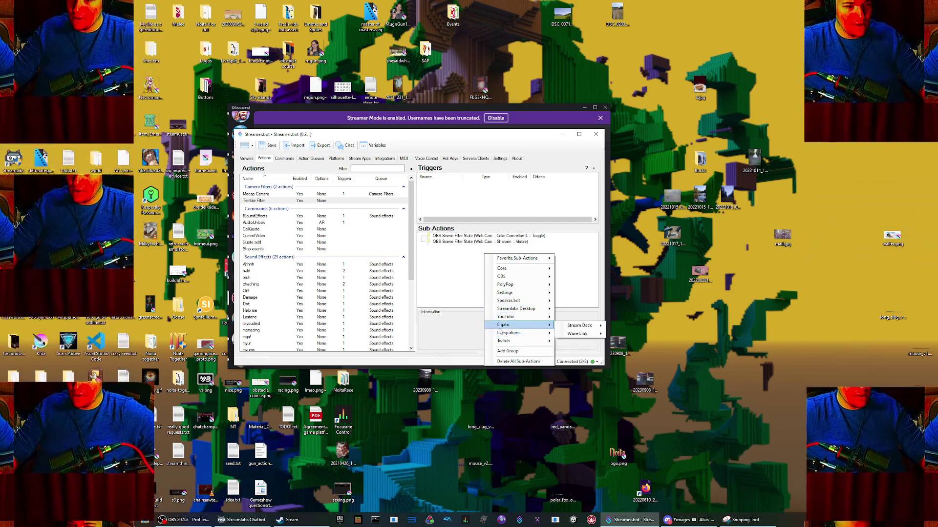
mouse_move(513, 276)
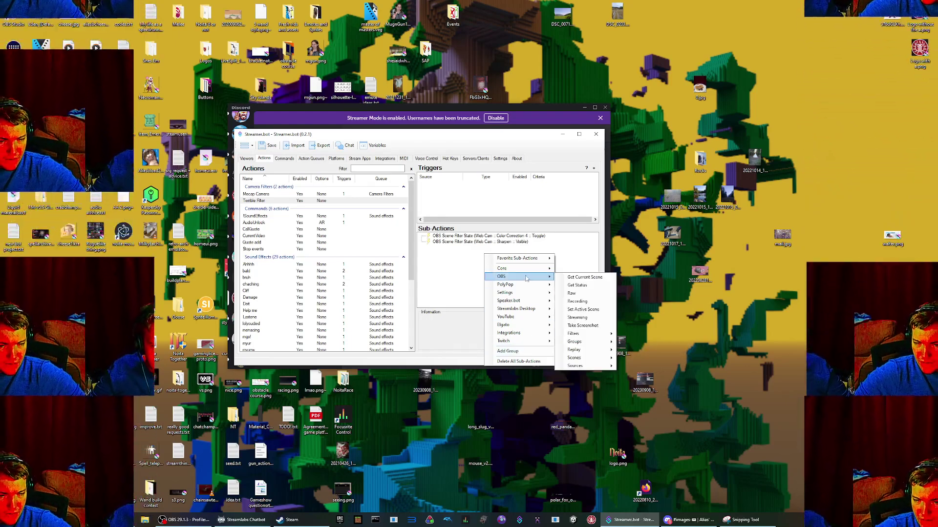
mouse_move(586, 367)
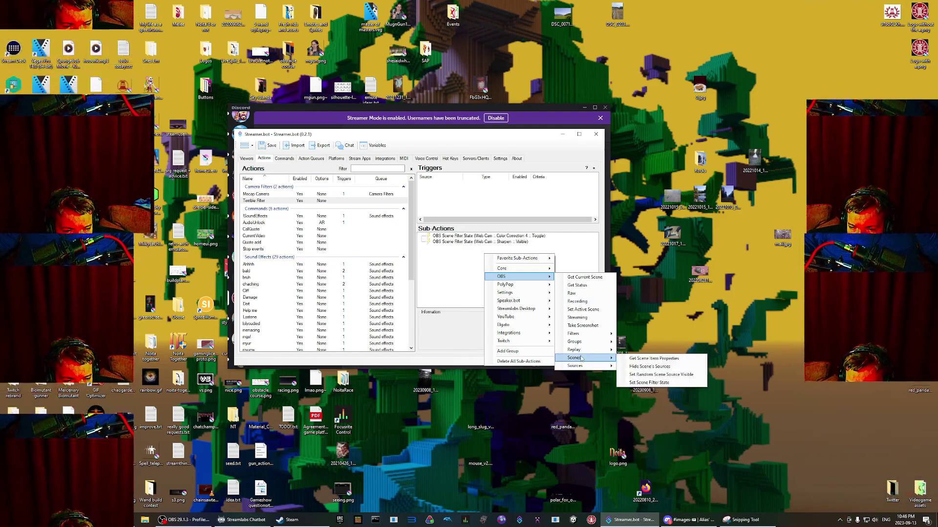
click(652, 383)
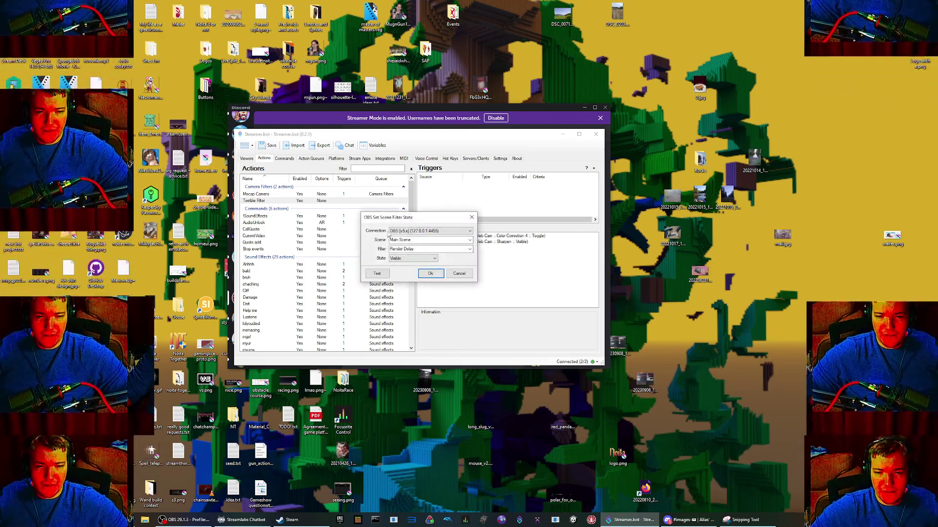
click(469, 249)
click(469, 255)
click(469, 241)
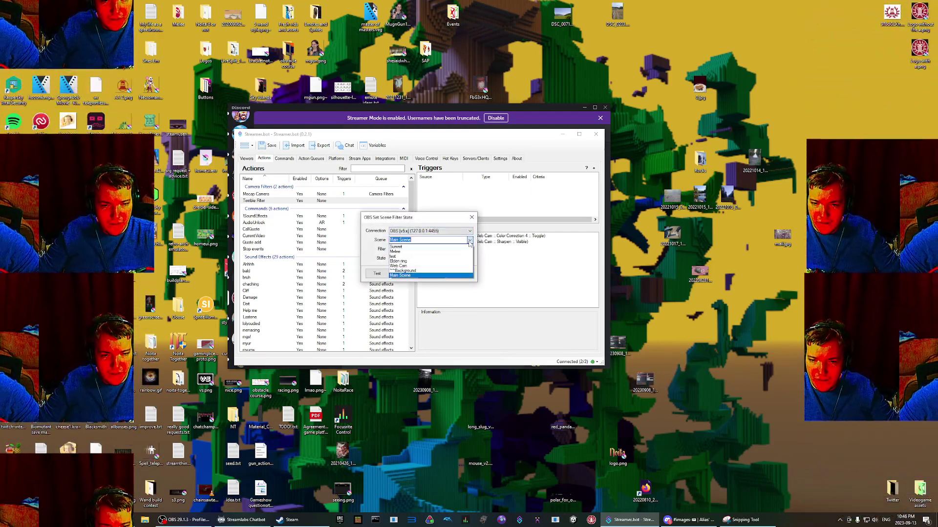
click(406, 266)
click(470, 250)
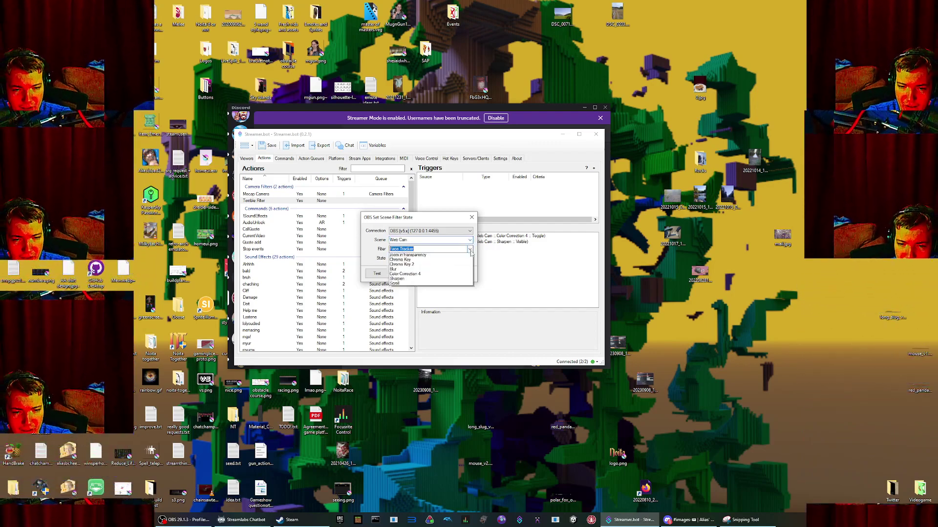
click(471, 254)
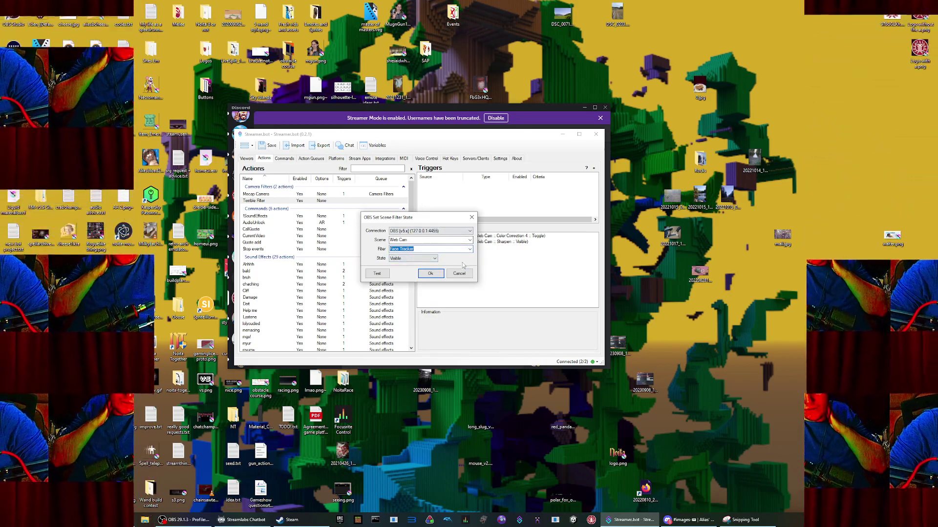
click(430, 273)
right_click(467, 260)
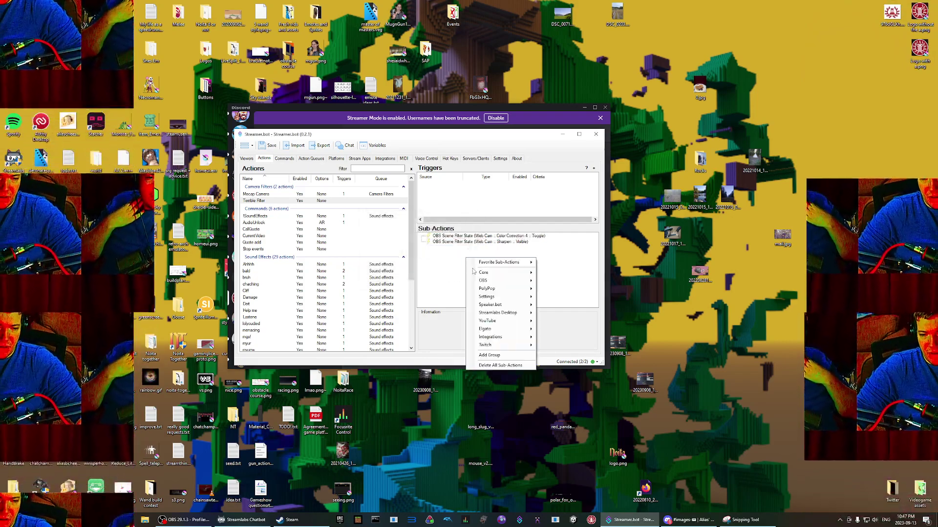
mouse_move(497, 280)
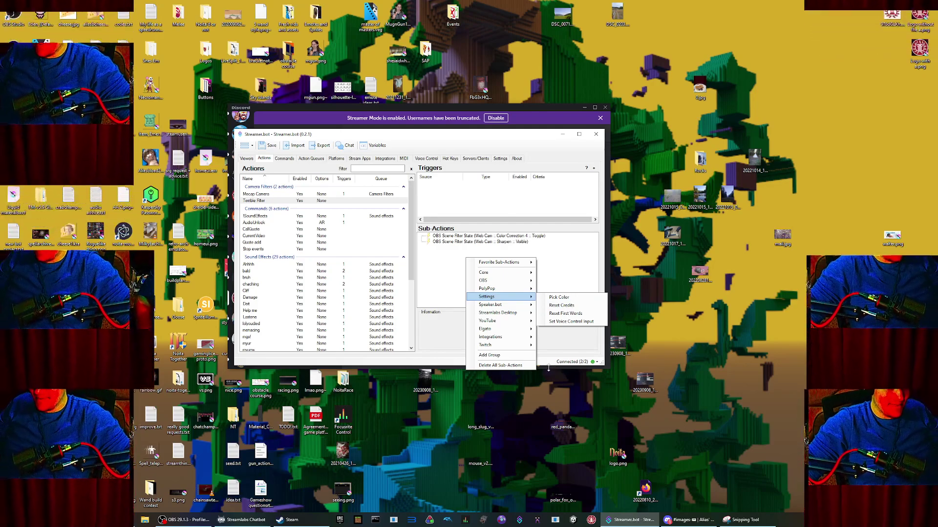
mouse_move(494, 321)
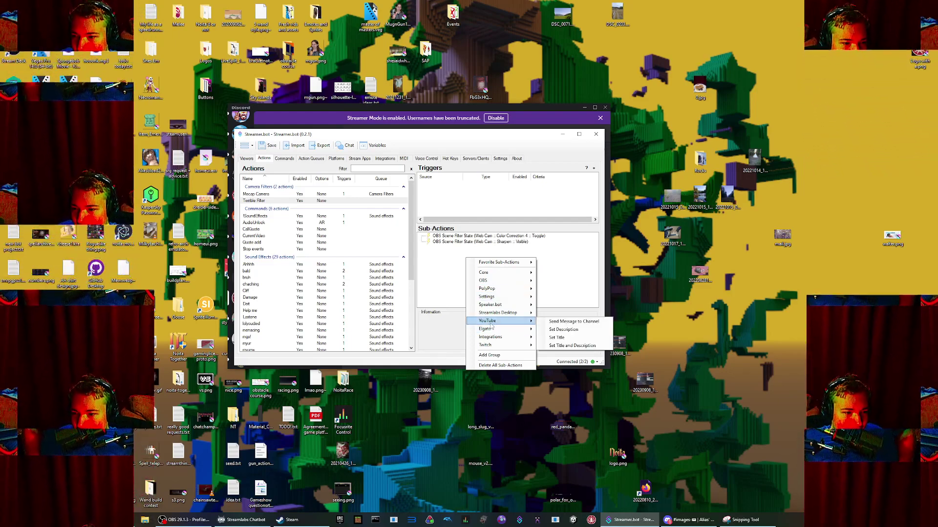
mouse_move(486, 297)
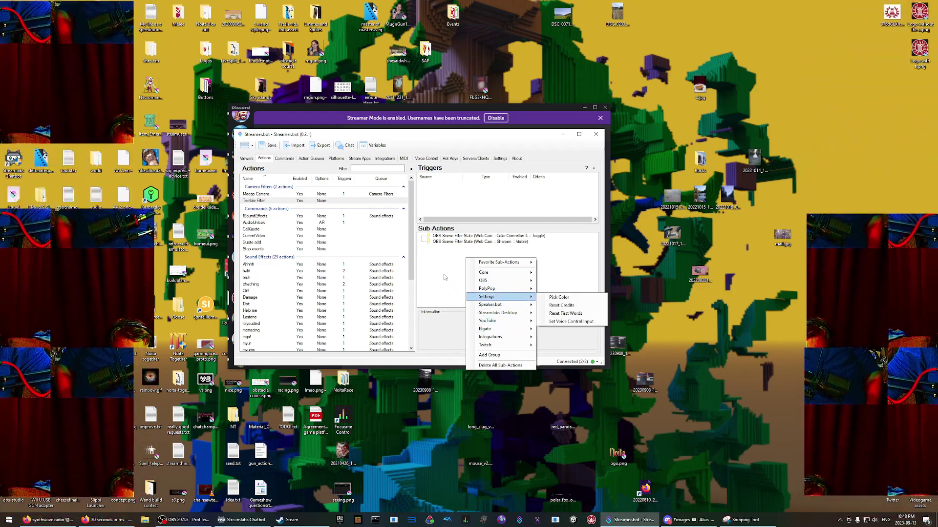
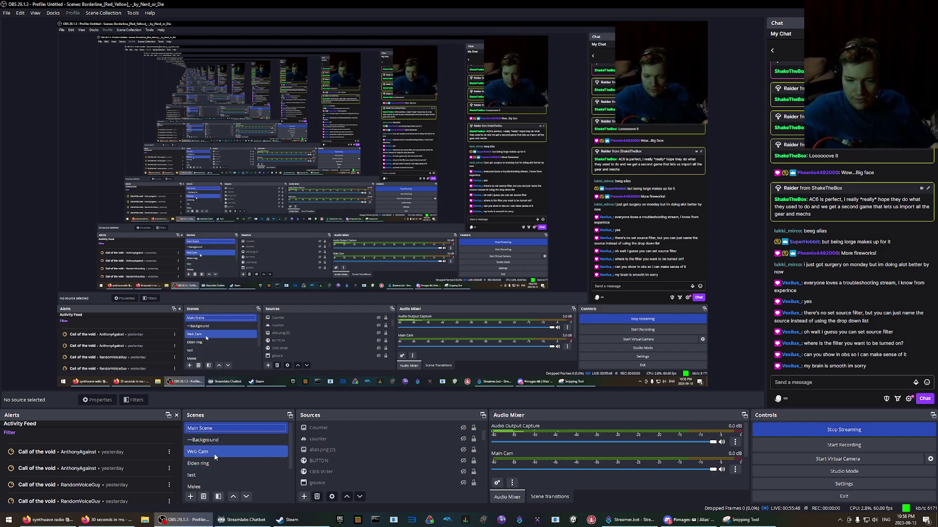
- In the OBS Web Cam scene, set Display Capture 3 to the VG271U 2560x1440 primary monitor
click(214, 454)
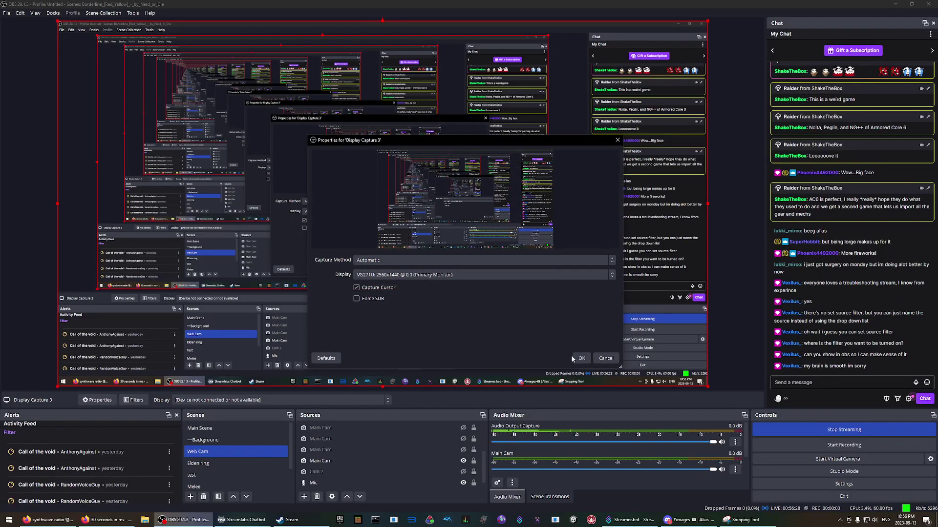
click(579, 358)
drag(347, 434, 355, 481)
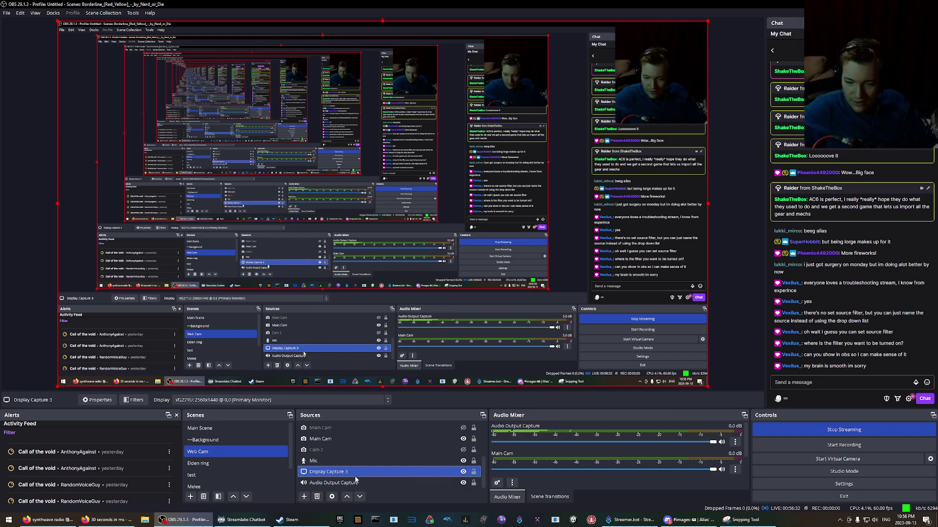
- Open the effect filters of the visible Main Cam source in the Web Cam scene
ctrl+click(358, 439)
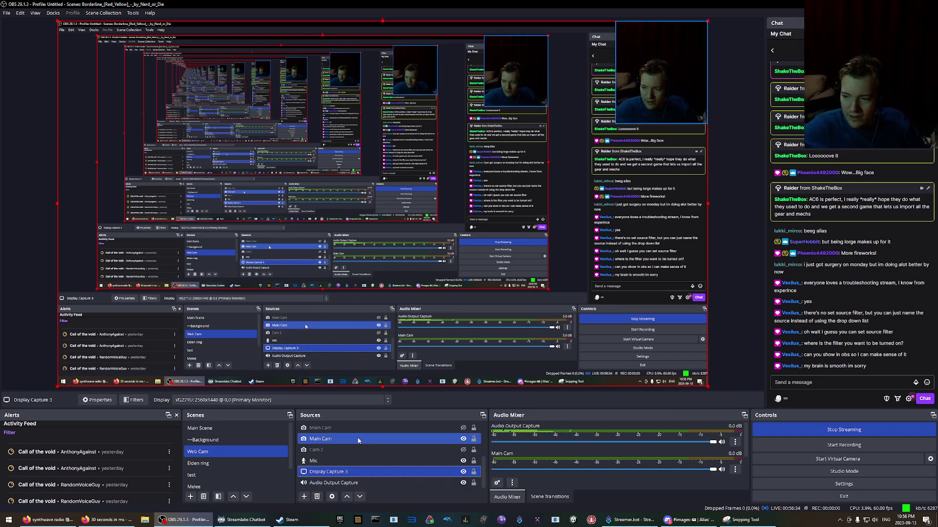
ctrl+click(337, 439)
ctrl+click(324, 450)
scroll(342, 440, up, 2)
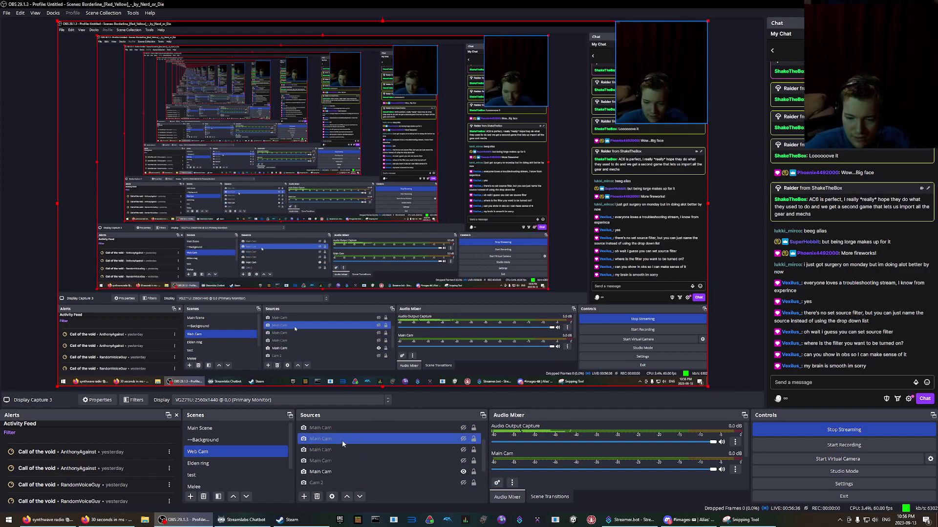
scroll(342, 441, down, 2)
click(307, 442)
right_click(307, 444)
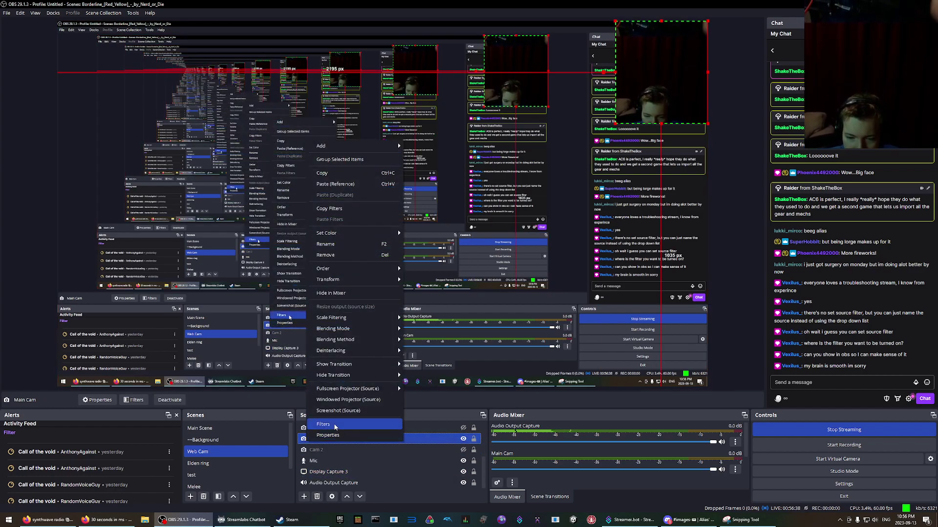
click(327, 423)
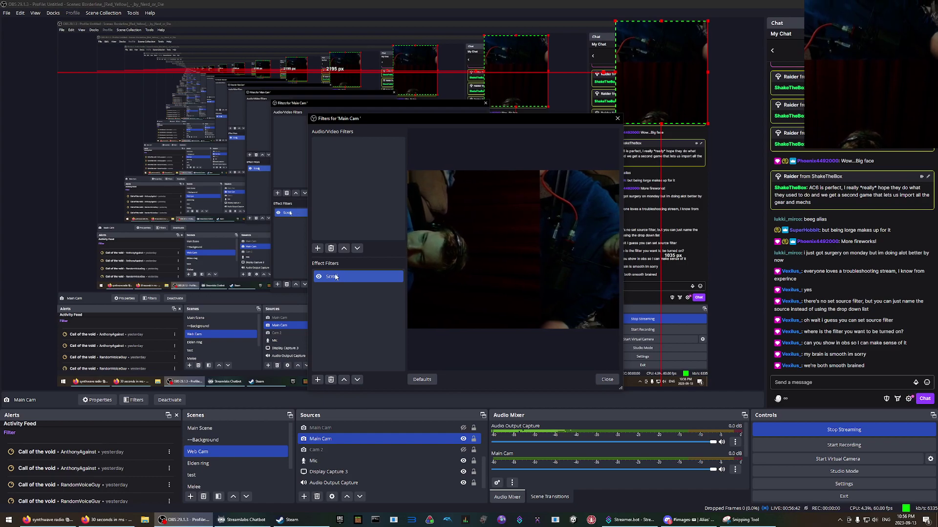
- Switch to Streamer.bot and look through the OBS and Twitch sub-action types available for the Terrible Filter action
key(alt+Tab)
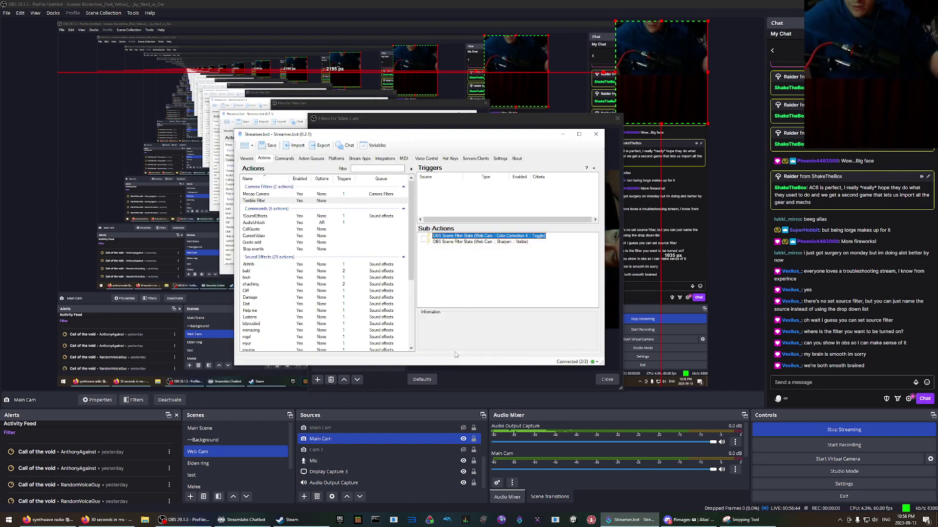
right_click(449, 247)
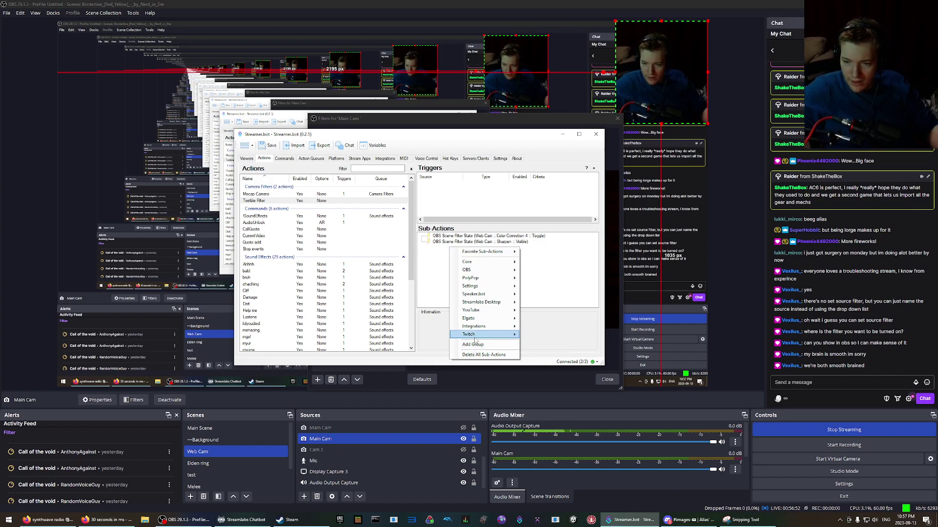
mouse_move(482, 270)
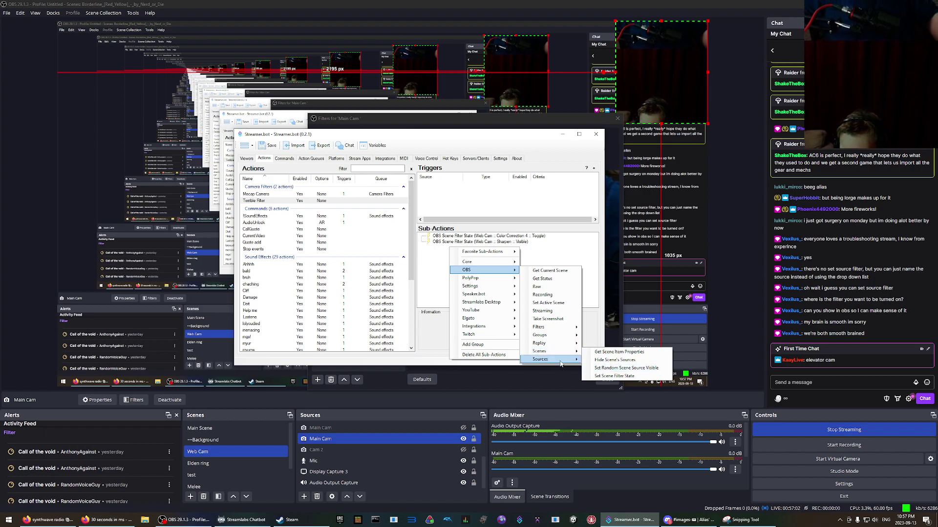
mouse_move(561, 364)
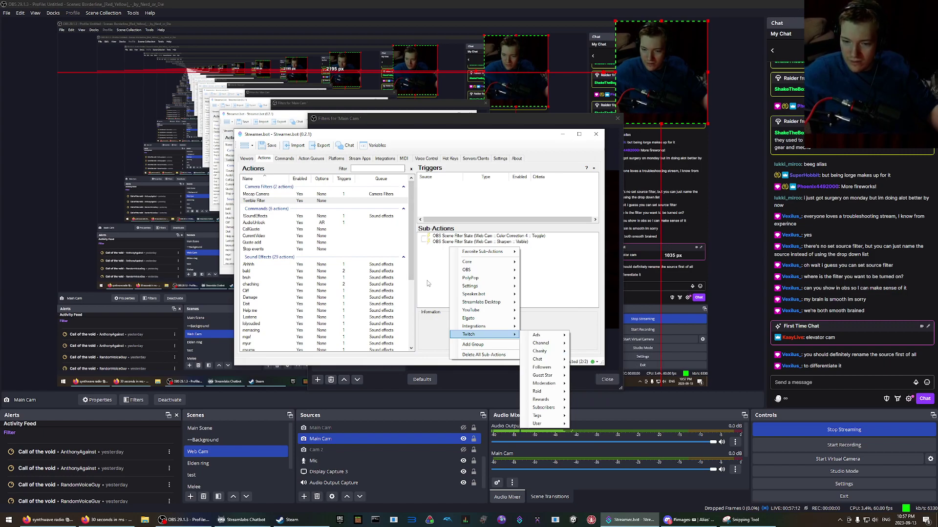
click(429, 341)
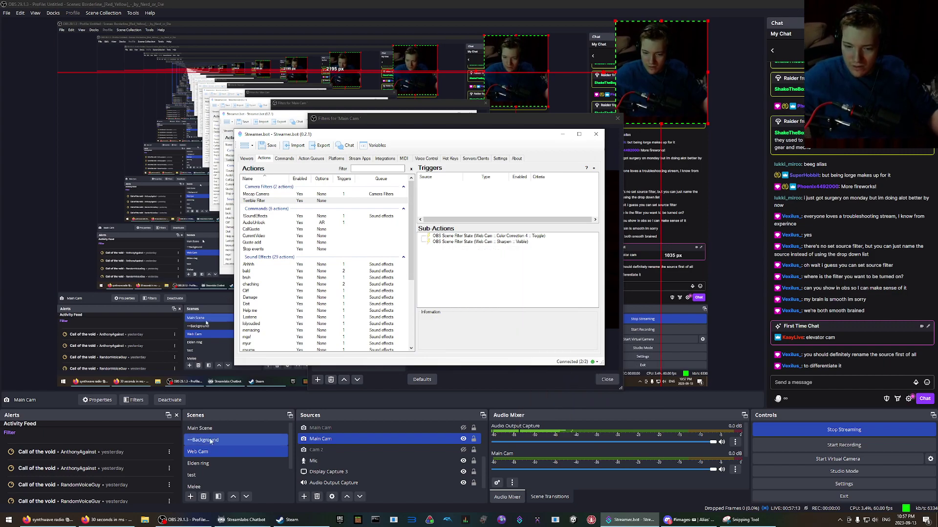
- Switch back to OBS, hide the visible Main Cam source in the Web Cam scene and show Cam 2 instead
scroll(312, 437, up, 3)
click(315, 438)
scroll(322, 449, down, 3)
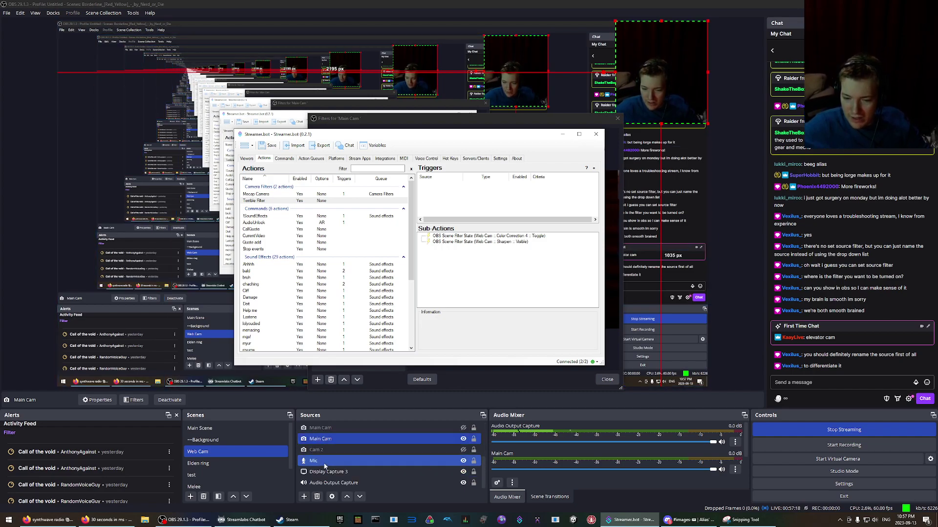
click(323, 439)
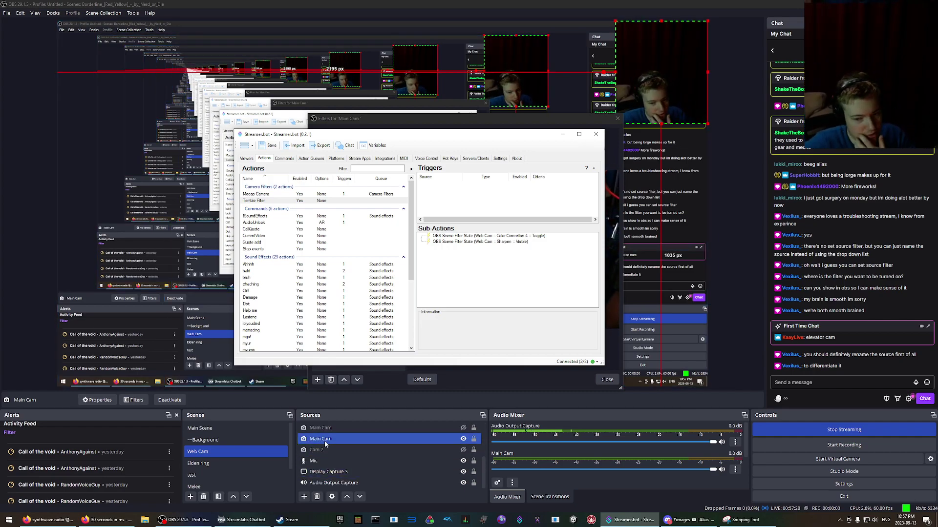
click(464, 440)
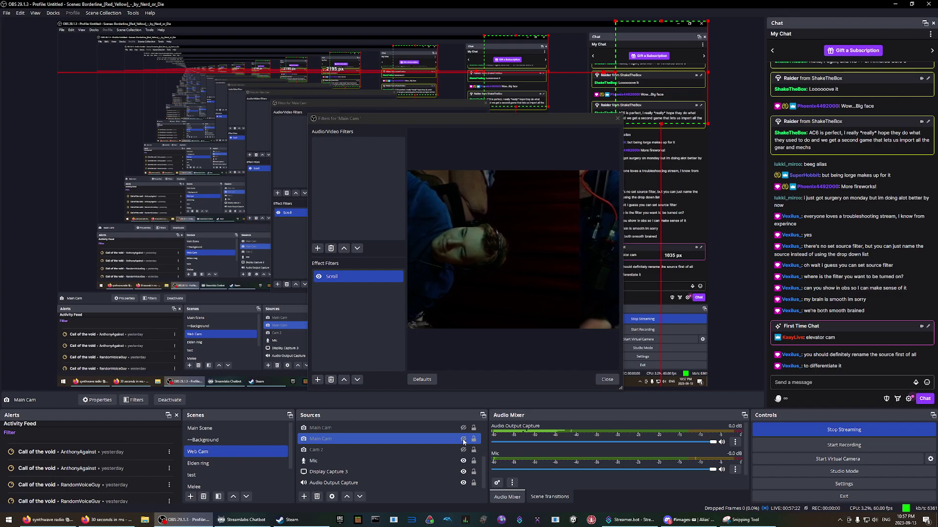
click(461, 452)
click(463, 451)
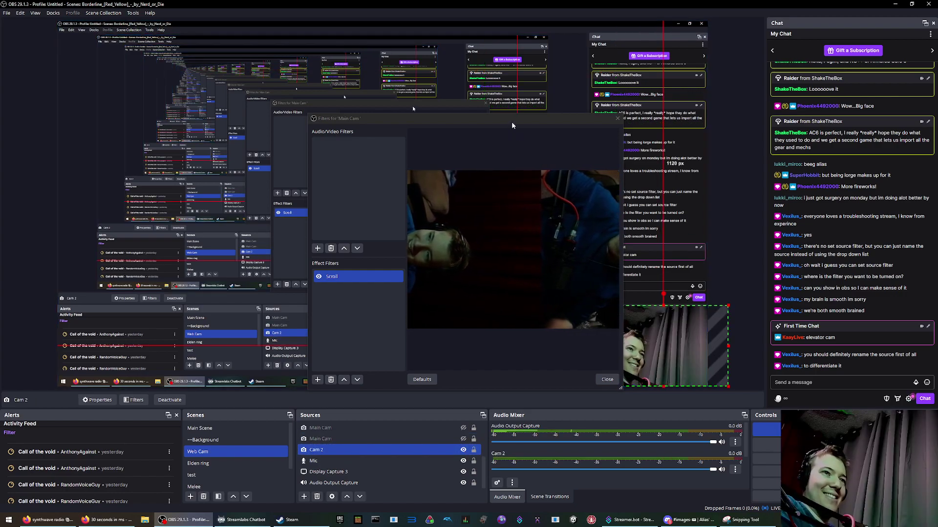
- Move Cam 2 fully into the canvas's lower-right corner, then hide it and make Main Cam visible again
drag(511, 122, 390, 113)
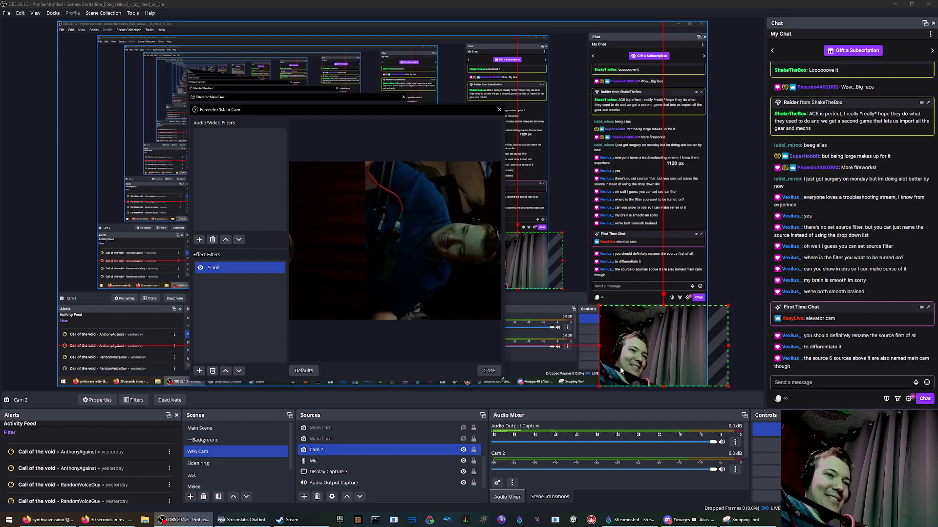
drag(619, 370, 599, 369)
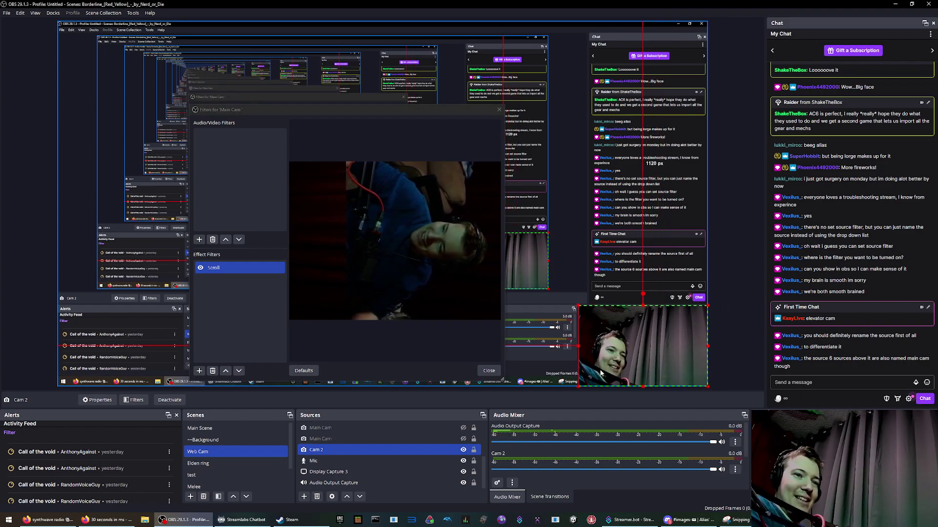
ctrl+click(464, 440)
click(463, 440)
click(464, 450)
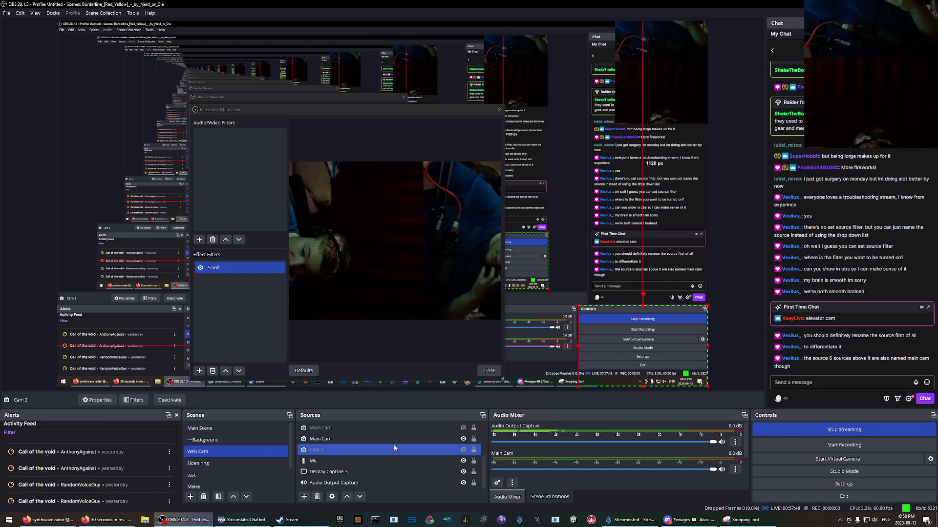
- Go through the hidden Main Cam copies in the Web Cam scene to see where each one sits on the canvas
scroll(393, 443, up, 3)
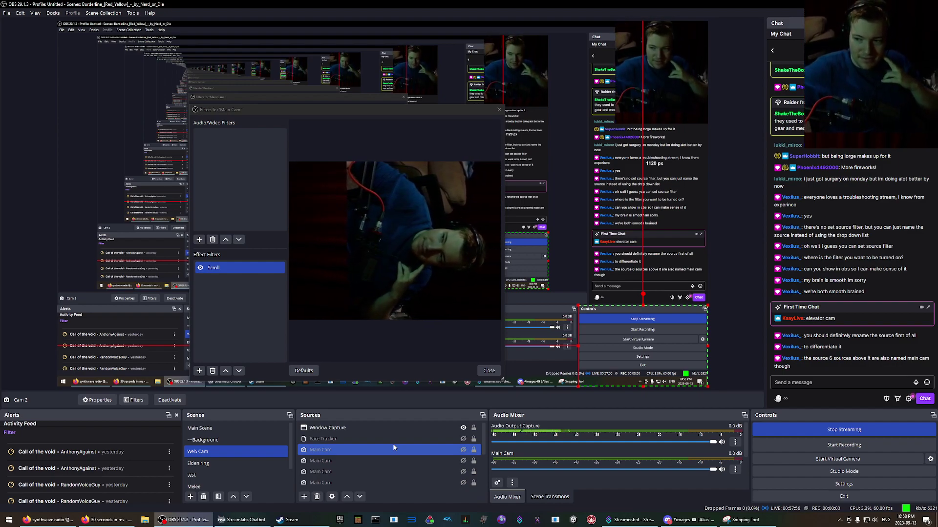
click(371, 428)
click(455, 461)
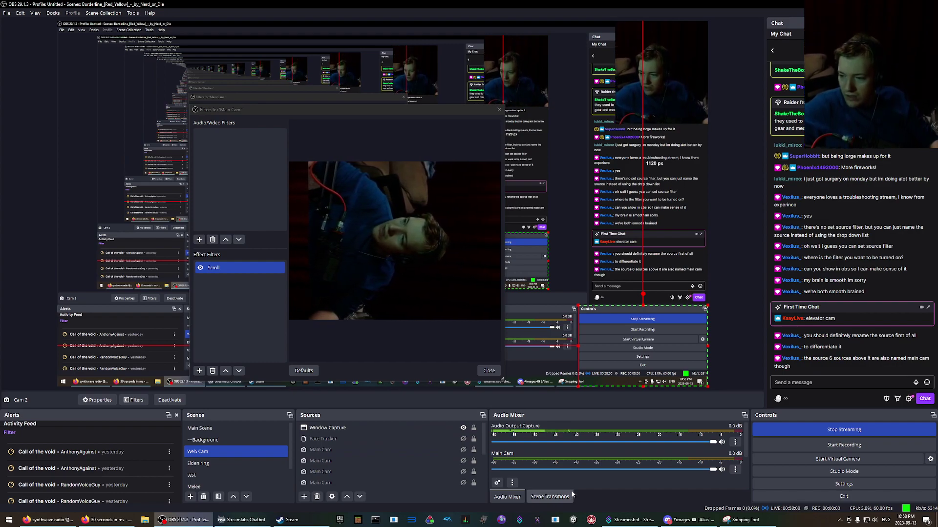
click(403, 452)
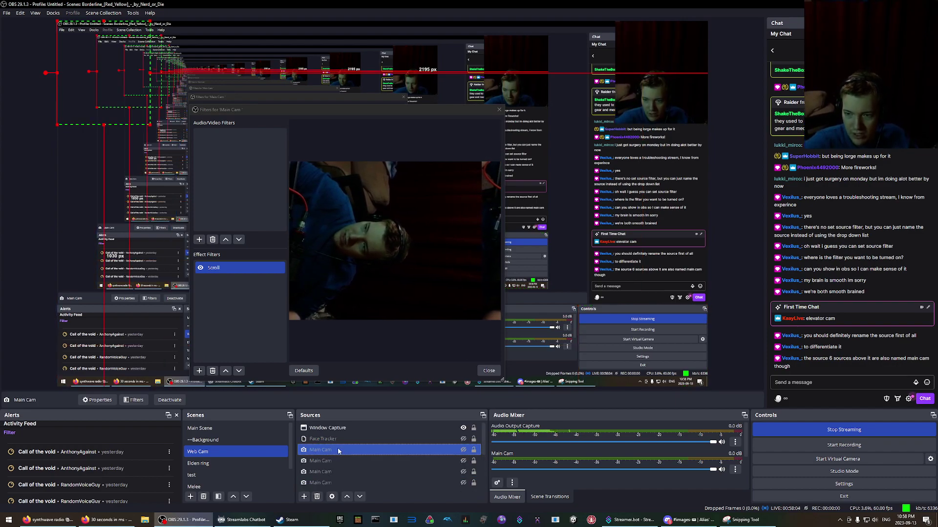
click(335, 460)
shift+click(324, 469)
shift+click(425, 453)
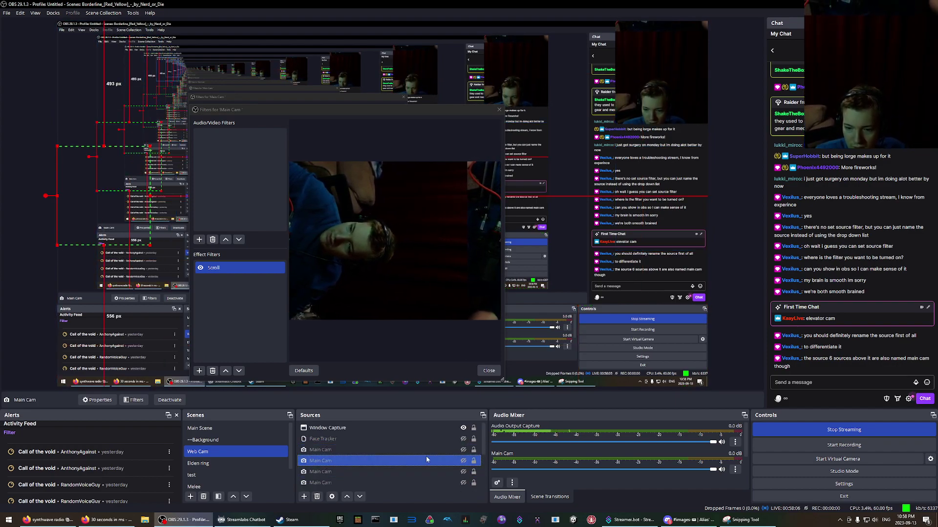
- Review the filters on the hidden Main Cam copies in the Web Cam scene, comparing the Scroll filter across them
ctrl+click(466, 449)
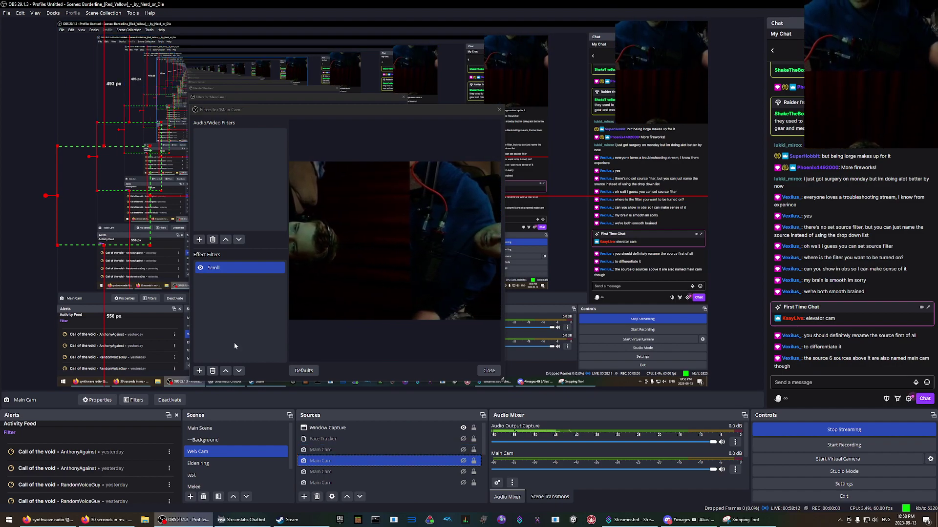
click(498, 111)
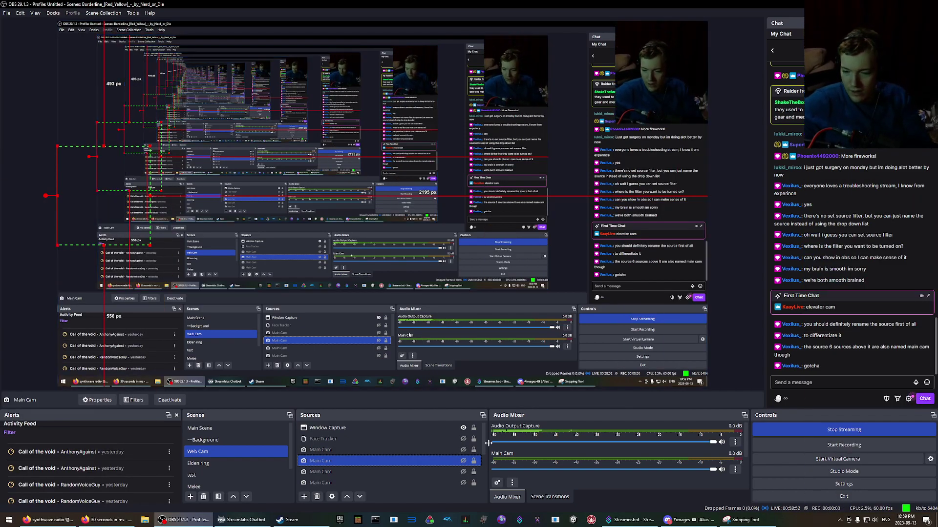
right_click(318, 460)
click(386, 496)
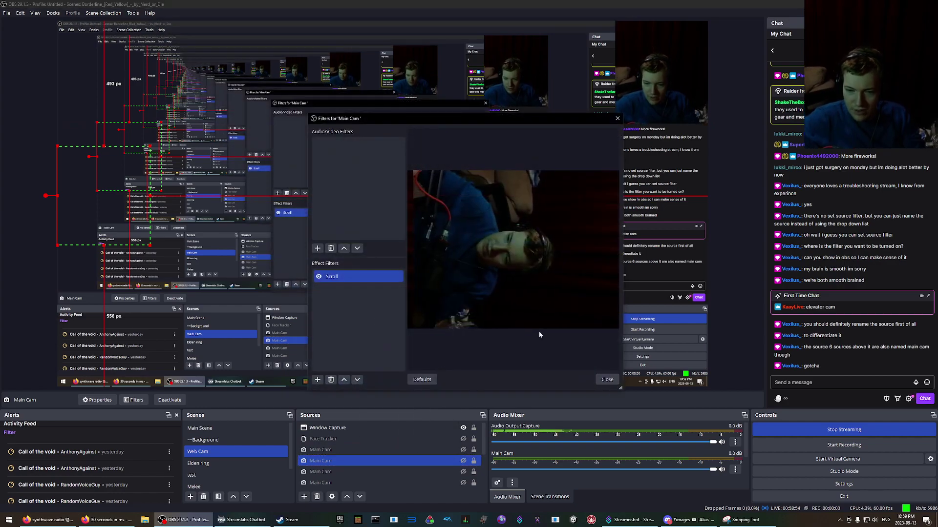
click(607, 380)
right_click(320, 450)
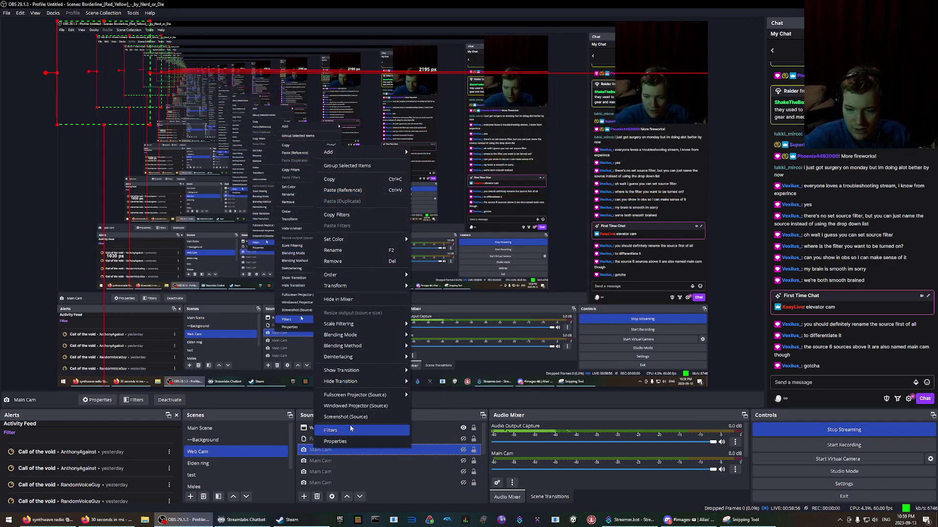
click(350, 429)
click(611, 378)
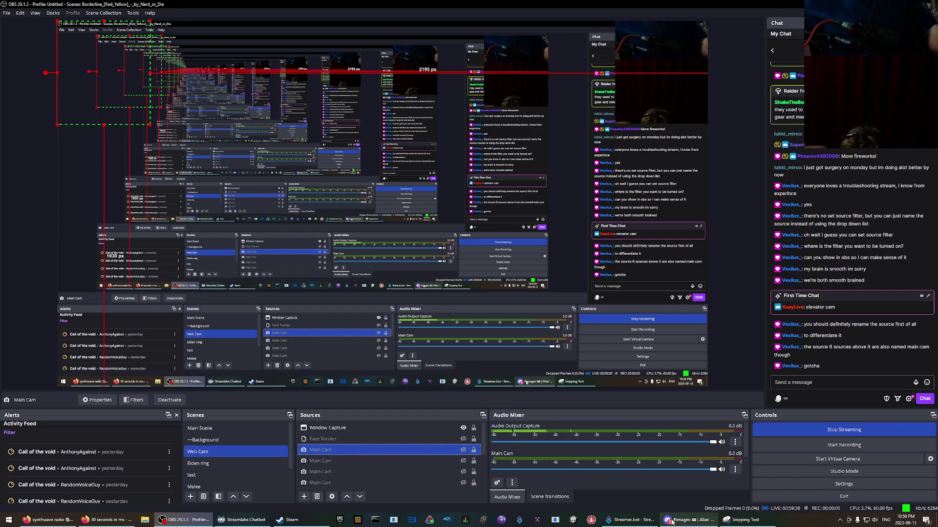
- Check the Terrible Filter action in Streamer.bot, then return to OBS and briefly show and hide Cam 2
click(630, 520)
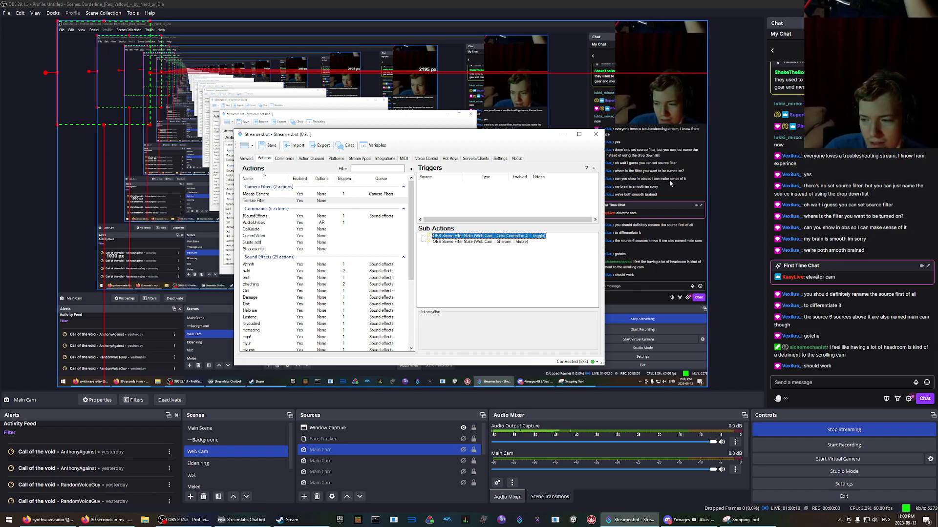
scroll(367, 459, down, 2)
click(367, 460)
click(427, 452)
click(463, 450)
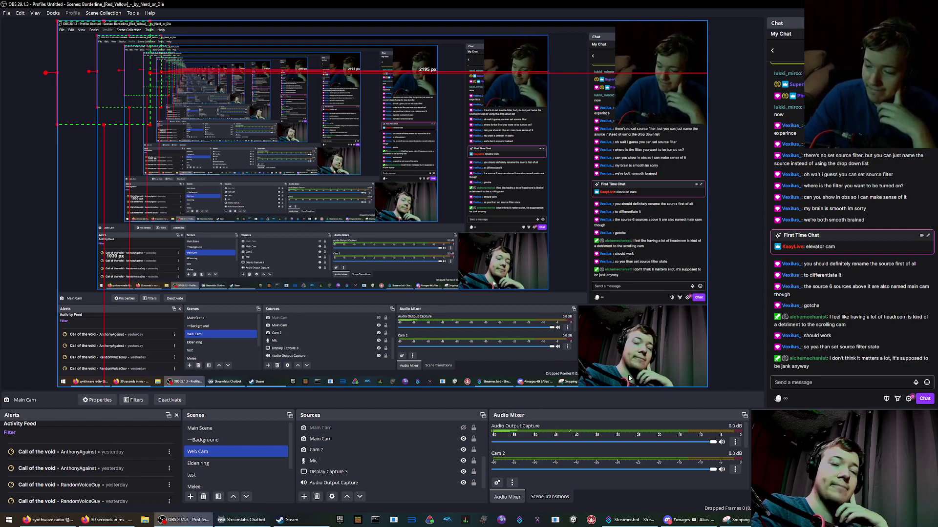
click(454, 449)
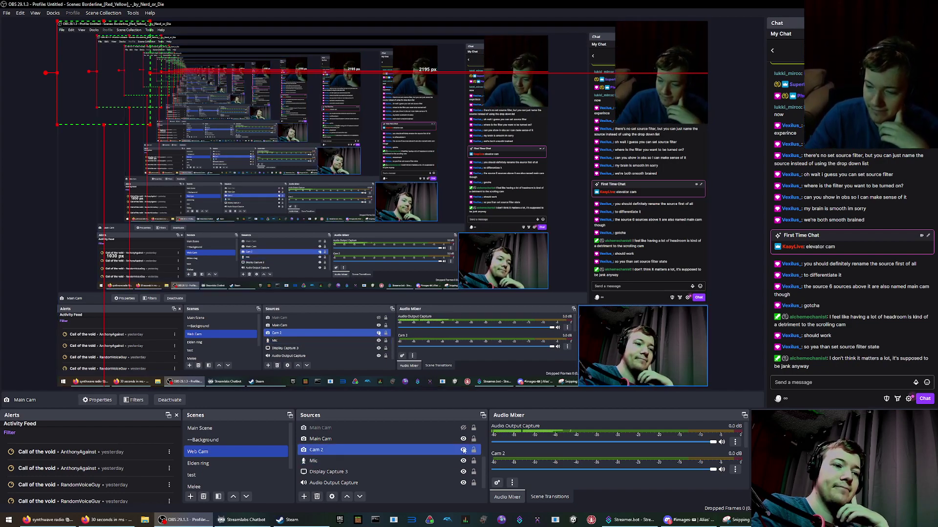
click(463, 450)
click(462, 423)
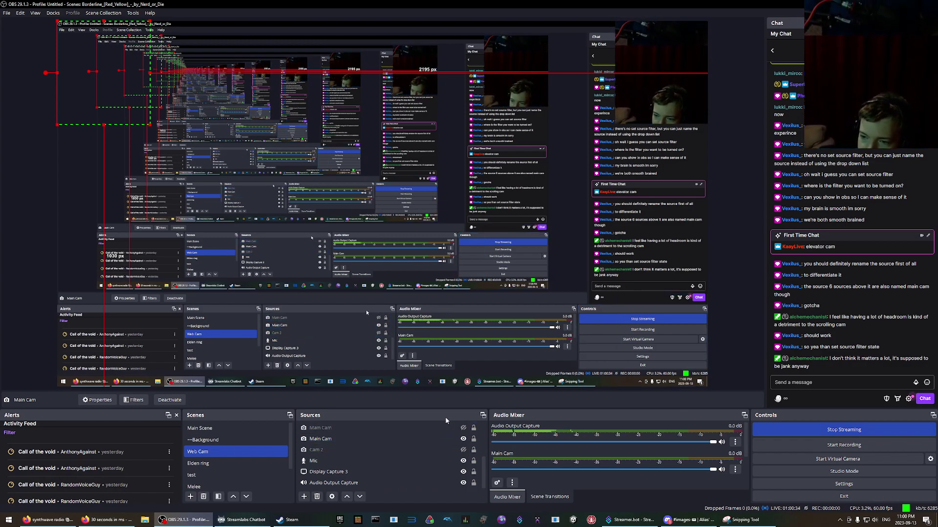
- Make Cam 2 visible and add a Scroll filter to it with horizontal speed 3.00 and a slight vertical speed
click(421, 449)
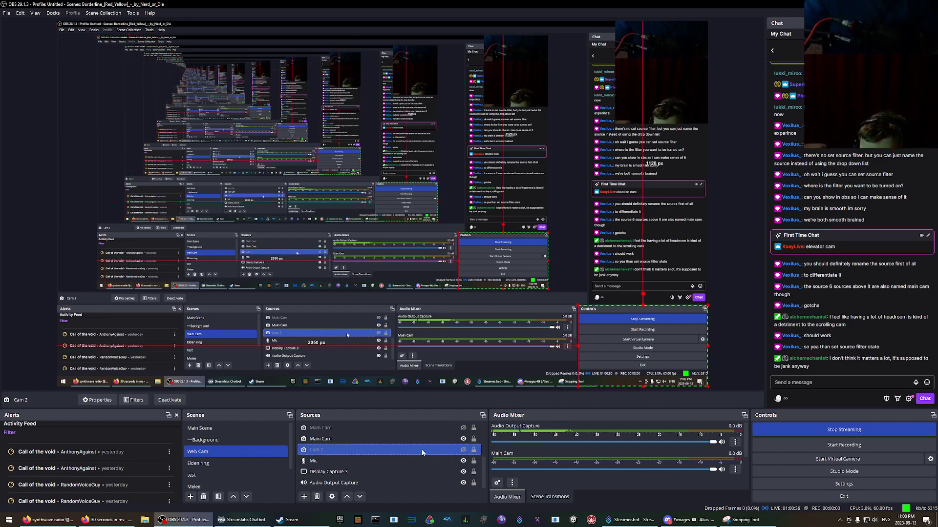
click(464, 450)
right_click(450, 449)
click(488, 481)
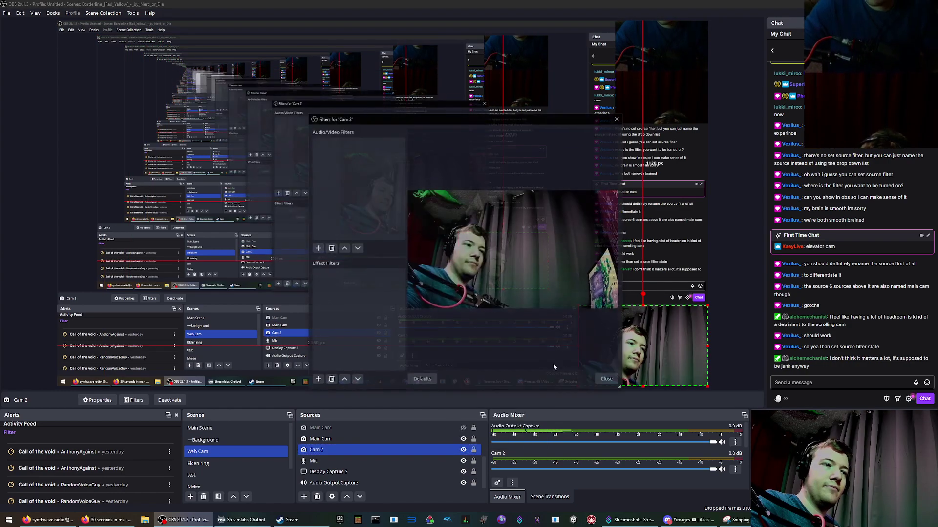
click(316, 382)
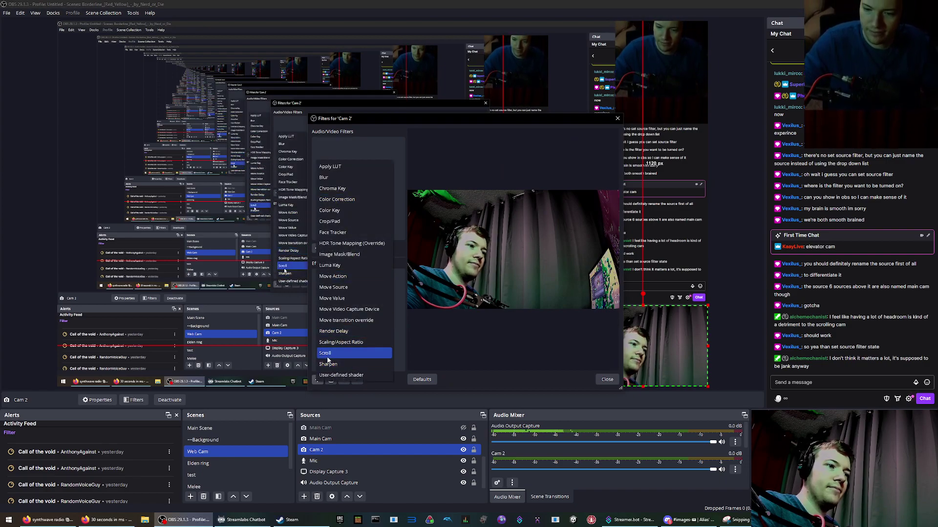
click(325, 353)
click(447, 267)
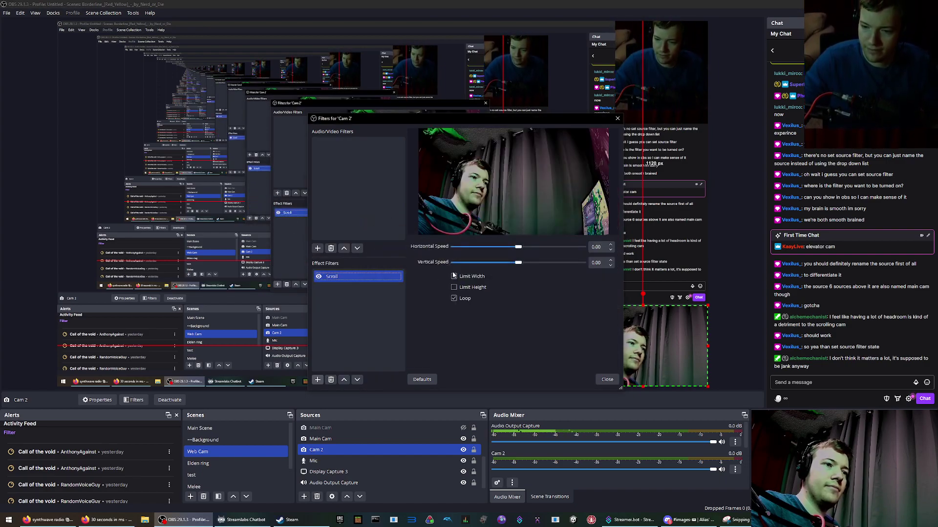
drag(519, 252, 518, 249)
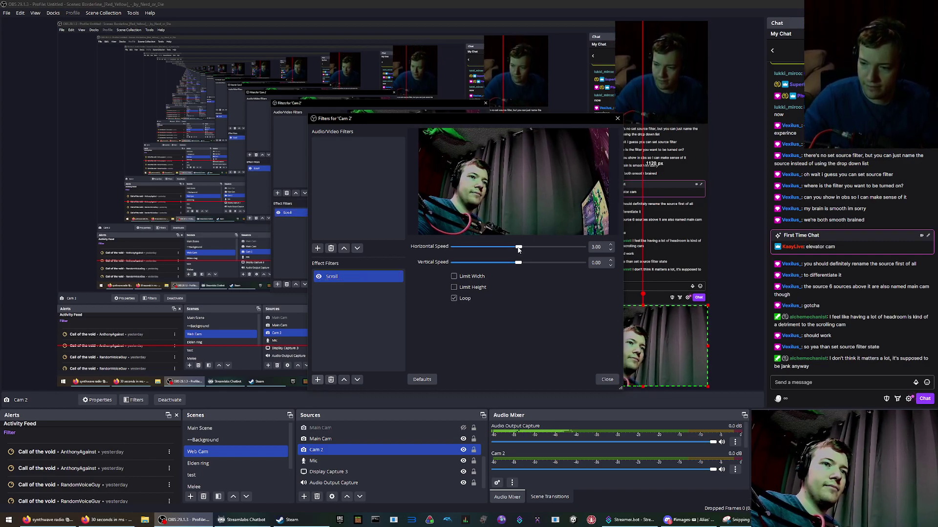
drag(520, 265, 522, 263)
key(Escape)
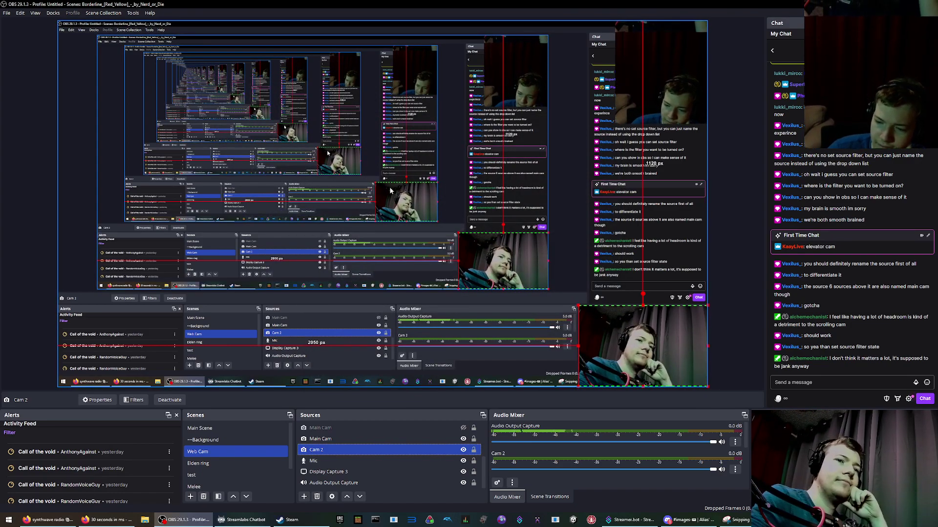
- Duplicate Cam 2 in the Web Cam scene and move the copy to the canvas's upper-right corner
click(575, 325)
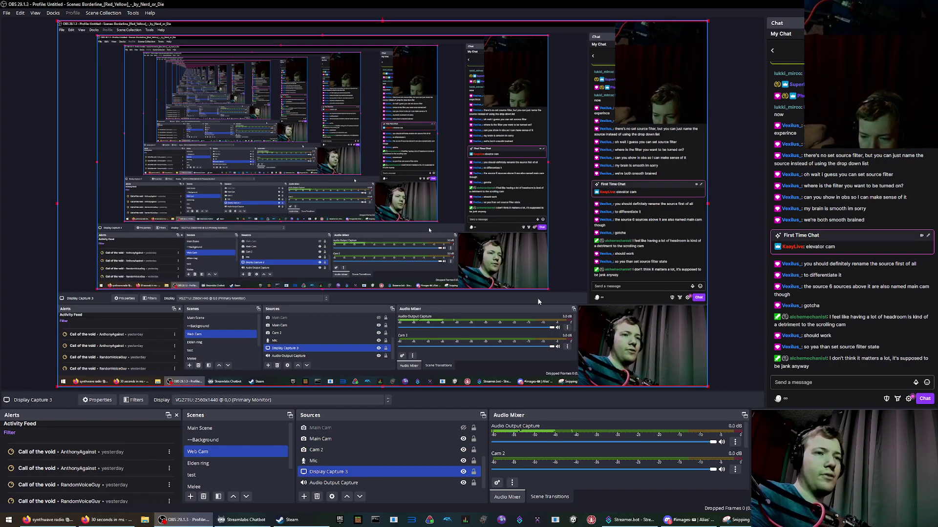
ctrl+click(458, 442)
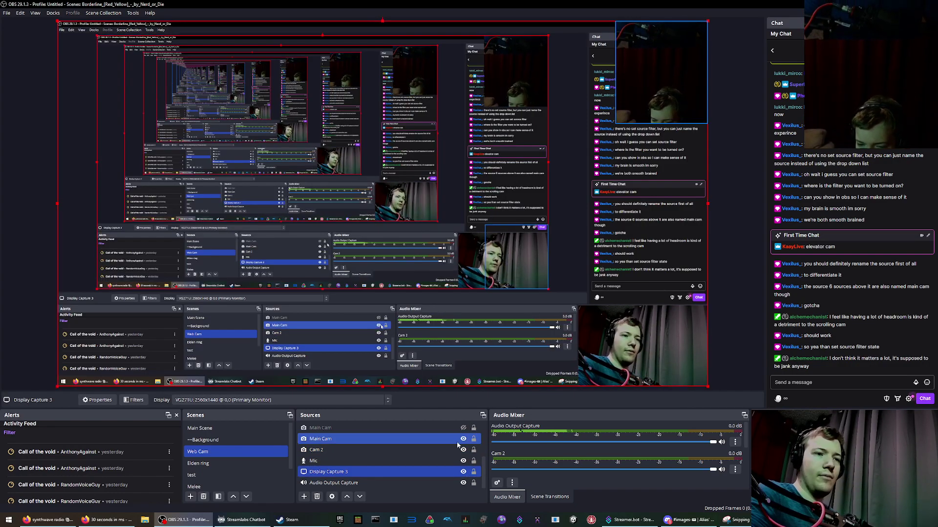
click(332, 451)
drag(646, 354, 646, 68)
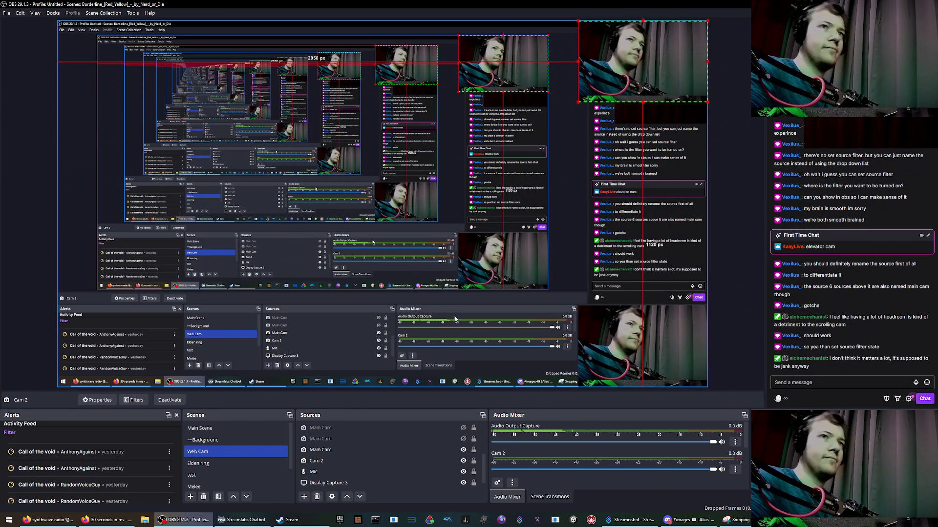
- Hide the visible Main Cam and reorder the Cam 2 copy to sit directly above the original Cam 2
click(463, 450)
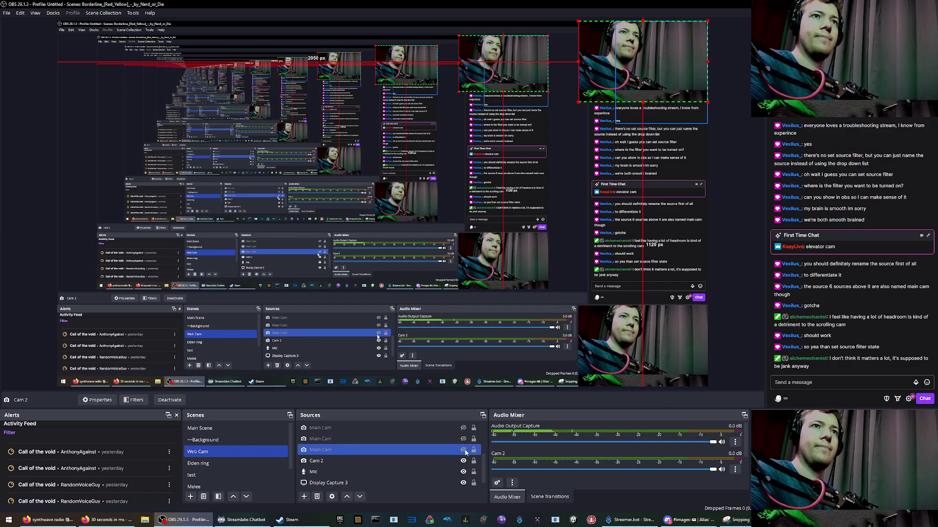
click(486, 315)
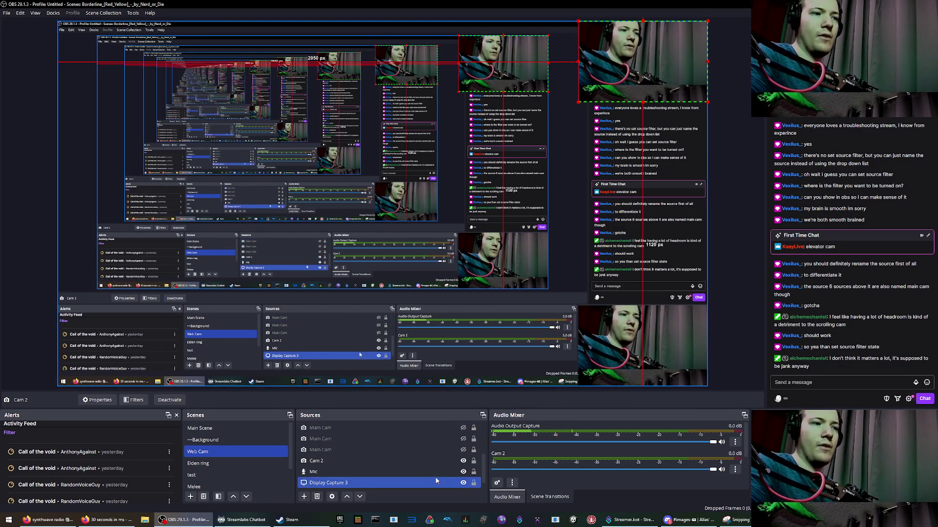
click(464, 453)
drag(420, 449, 455, 473)
- Hide both Cam 2 sources and make Main Cam visible again
click(463, 450)
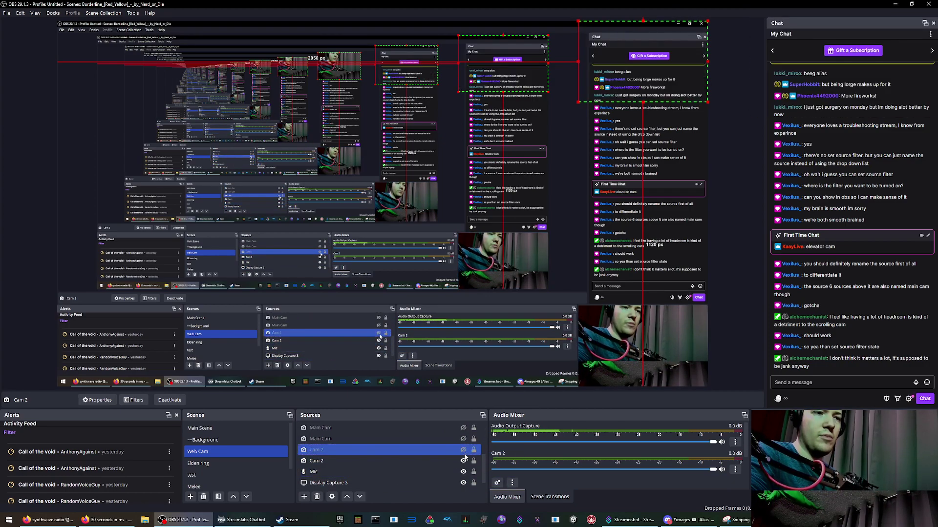
click(463, 461)
click(463, 439)
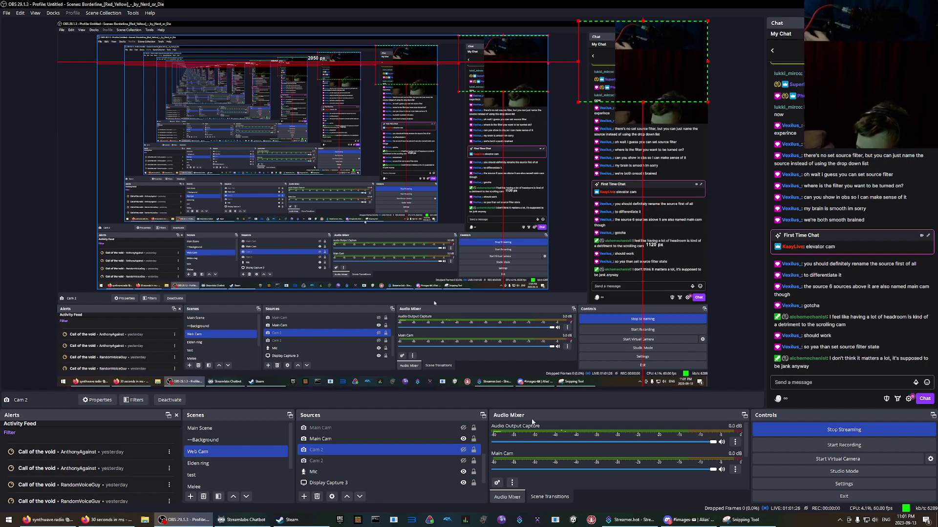
- Switch to Streamer.bot and add an OBS Set Source Filter State sub-action to Terrible Filter for Web Cam, Main Cam's Scroll filter
click(630, 519)
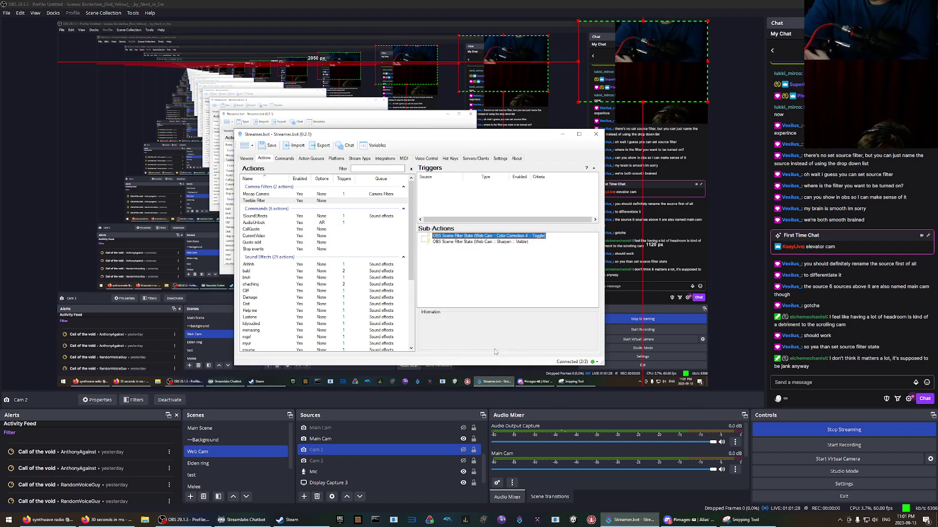
right_click(449, 252)
click(436, 259)
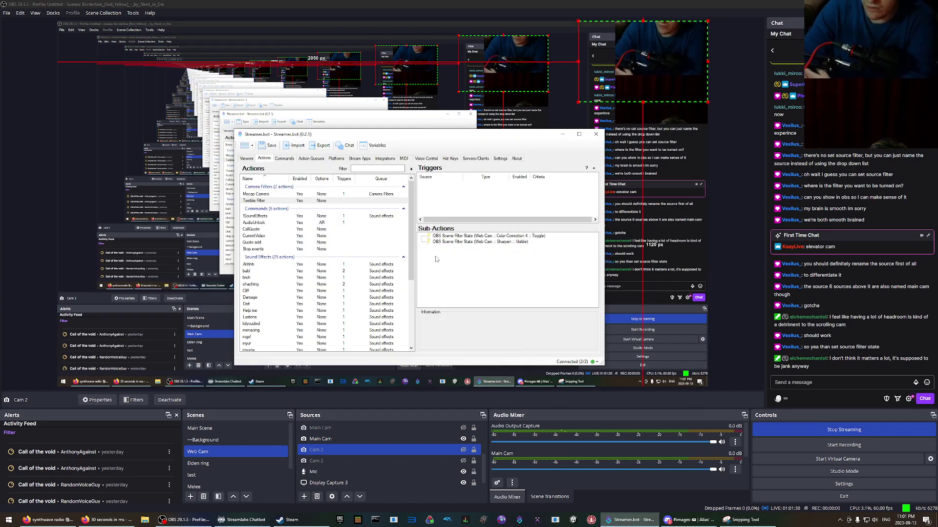
right_click(436, 260)
mouse_move(476, 285)
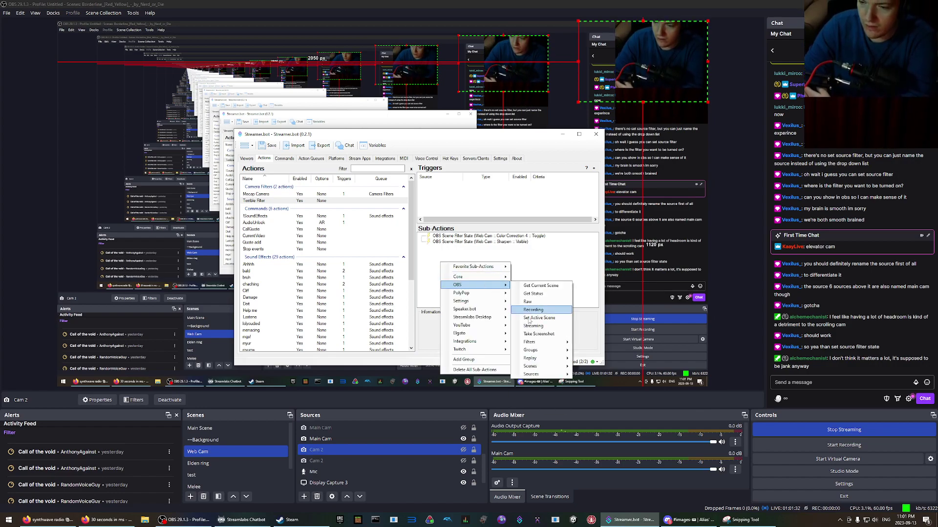
mouse_move(537, 375)
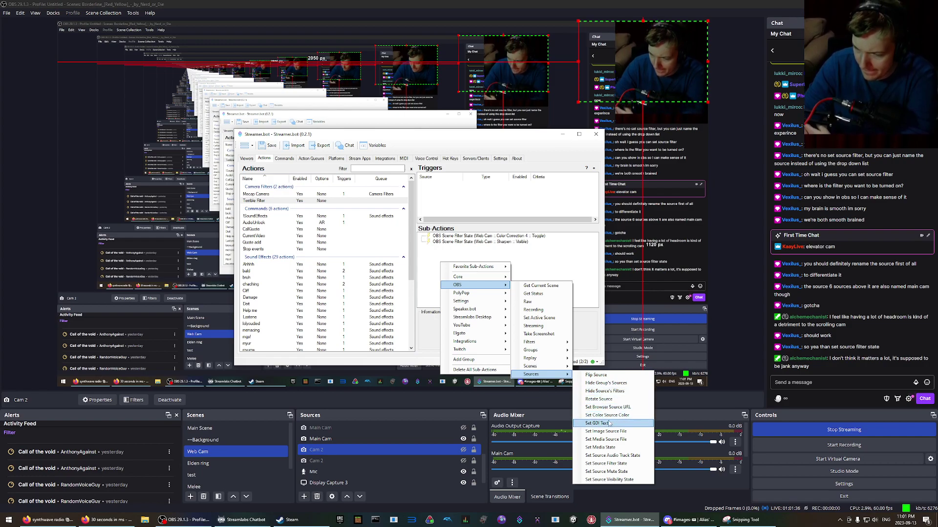
click(606, 464)
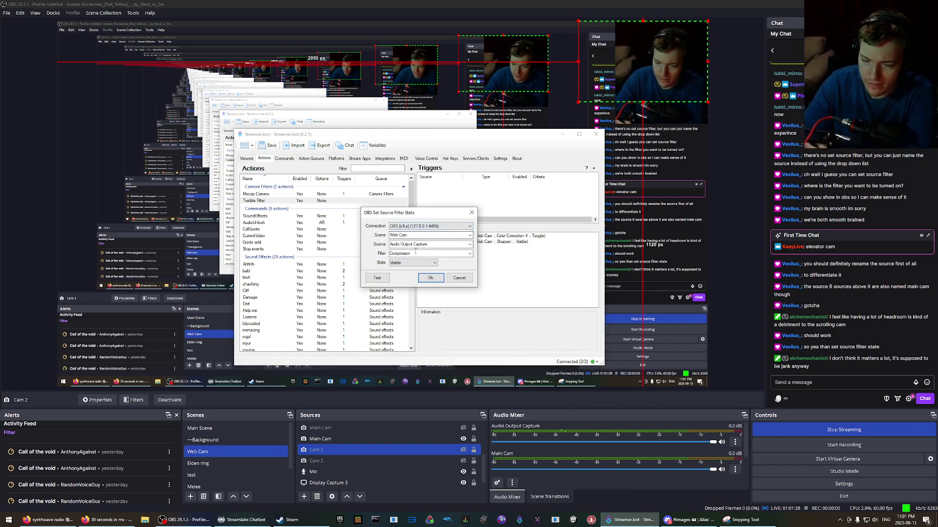
click(470, 244)
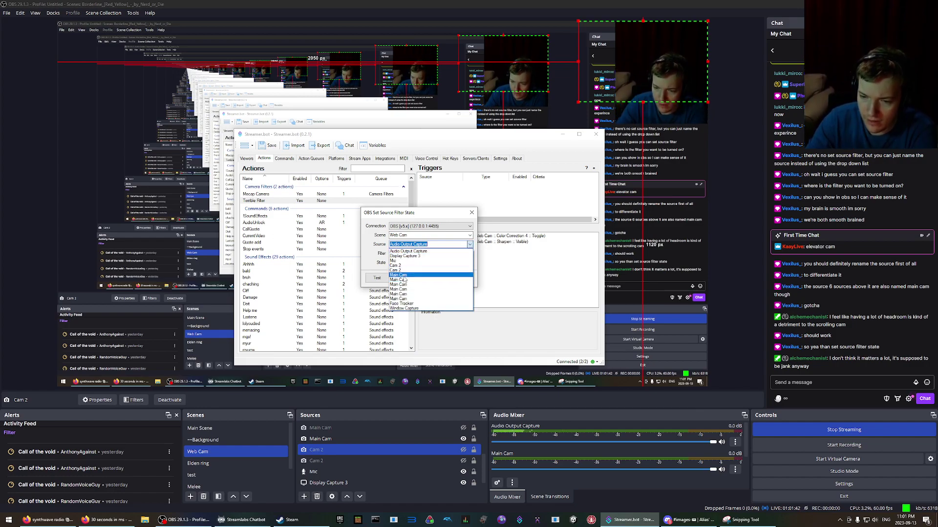
click(403, 276)
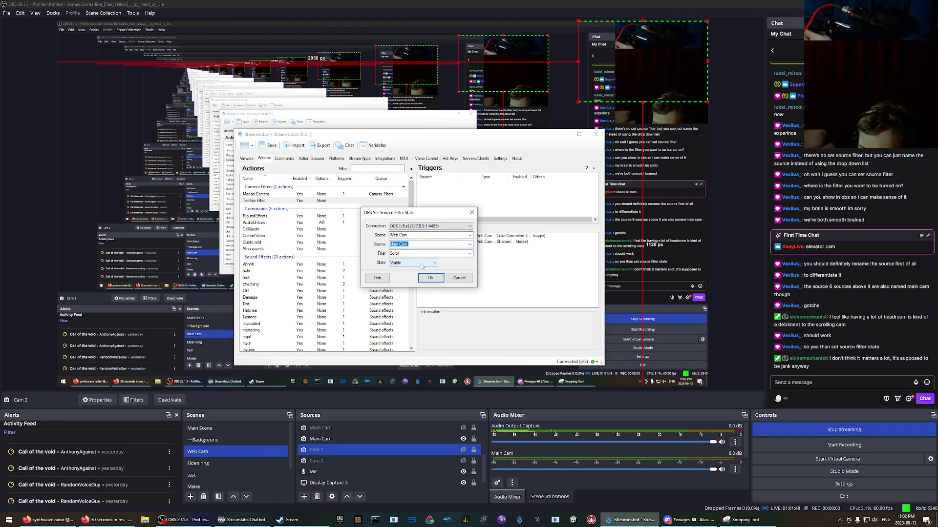
click(430, 278)
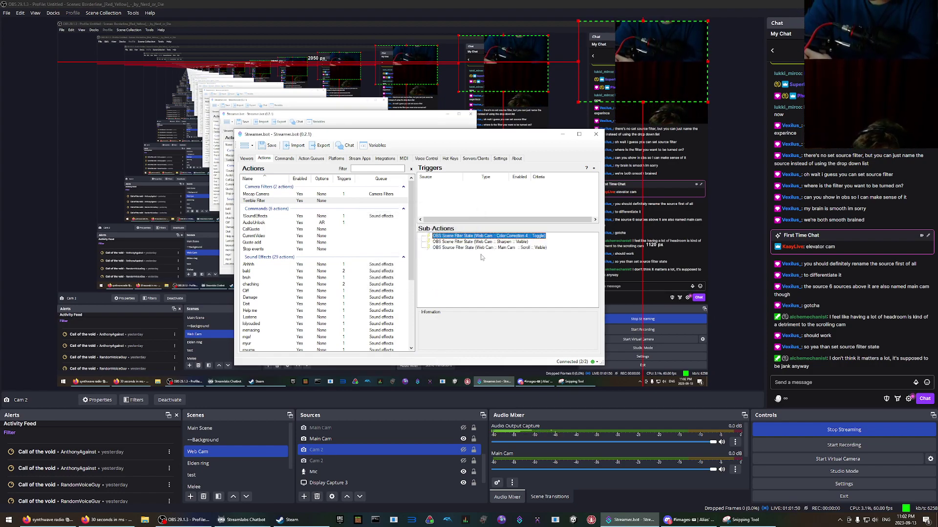
- Set the state of the Main Cam Scroll sub-action to Toggle
double_click(531, 248)
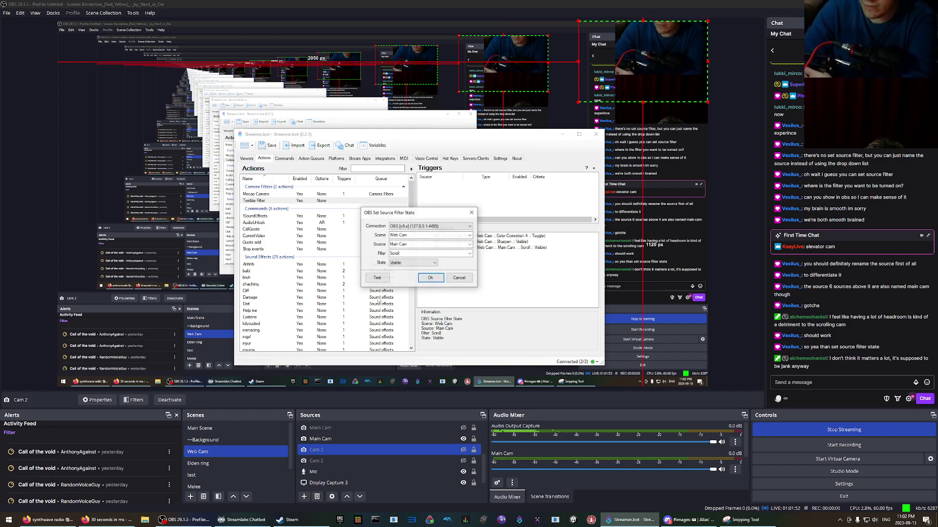
click(419, 264)
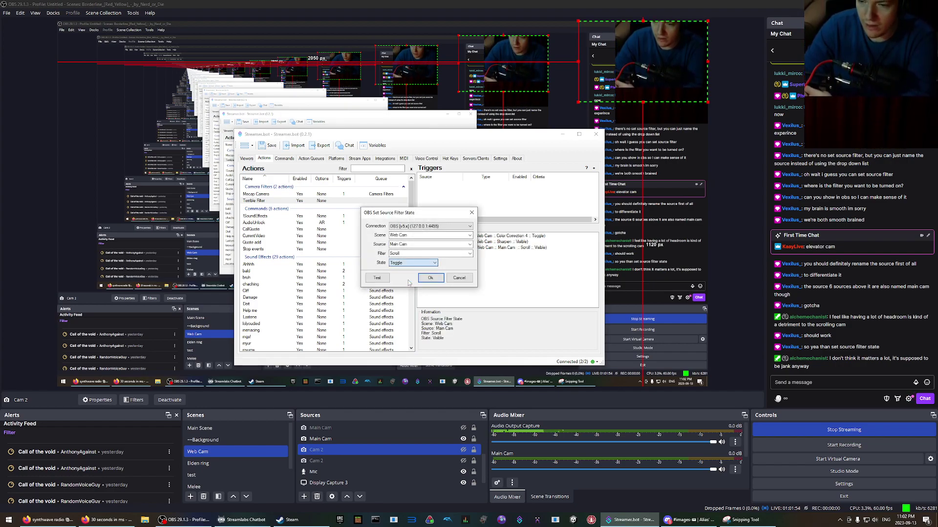
click(430, 277)
- Set the state of the Web Cam Sharpen sub-action to Toggle
click(449, 242)
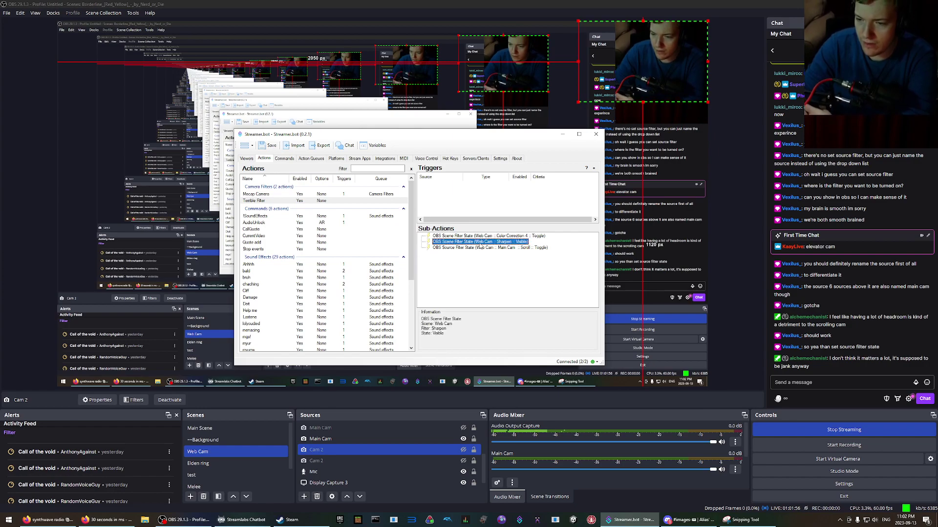
double_click(458, 242)
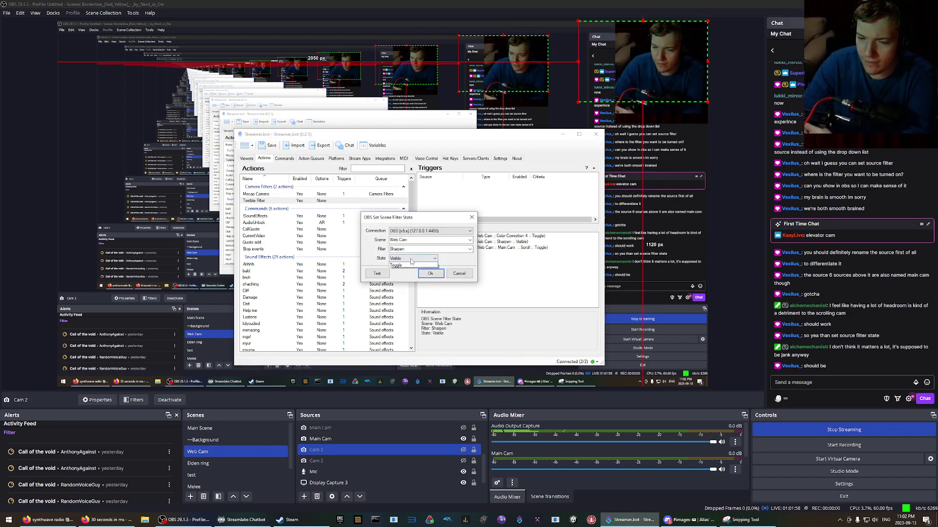
click(405, 265)
click(430, 273)
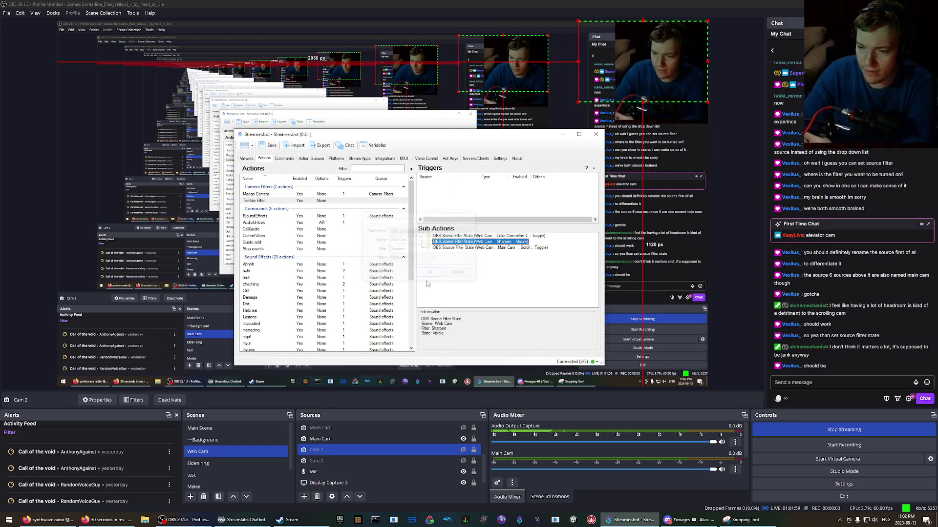
- Switch Terrible Filter's Sharpen scene filter sub-action to the Toggle state
double_click(487, 243)
click(408, 259)
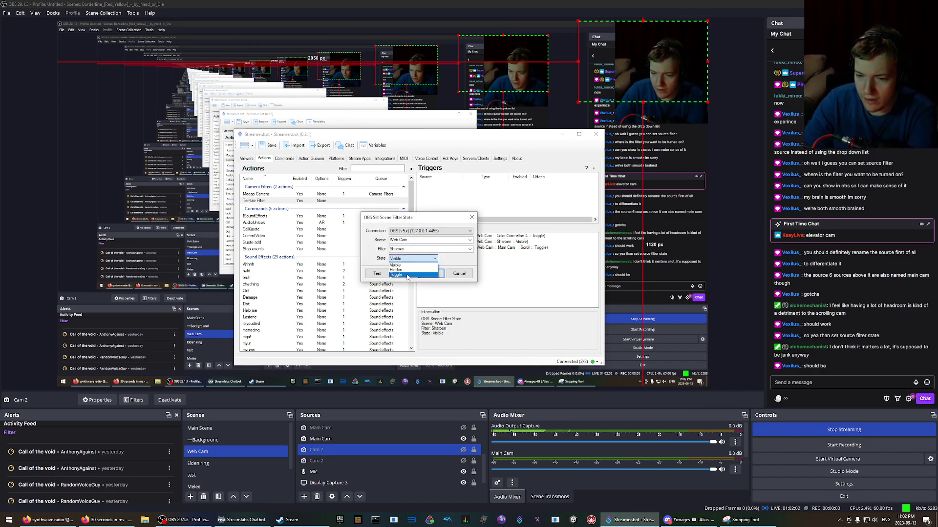
click(407, 275)
click(433, 274)
right_click(447, 188)
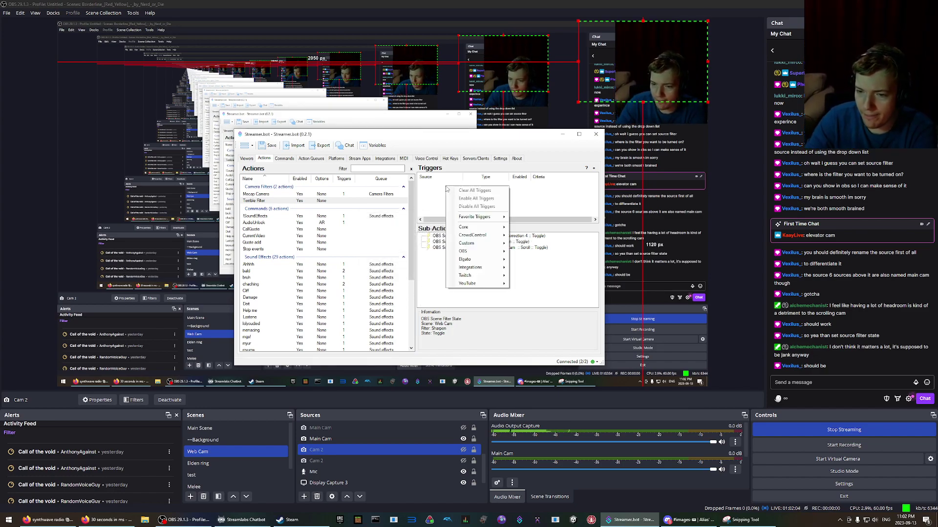
click(364, 168)
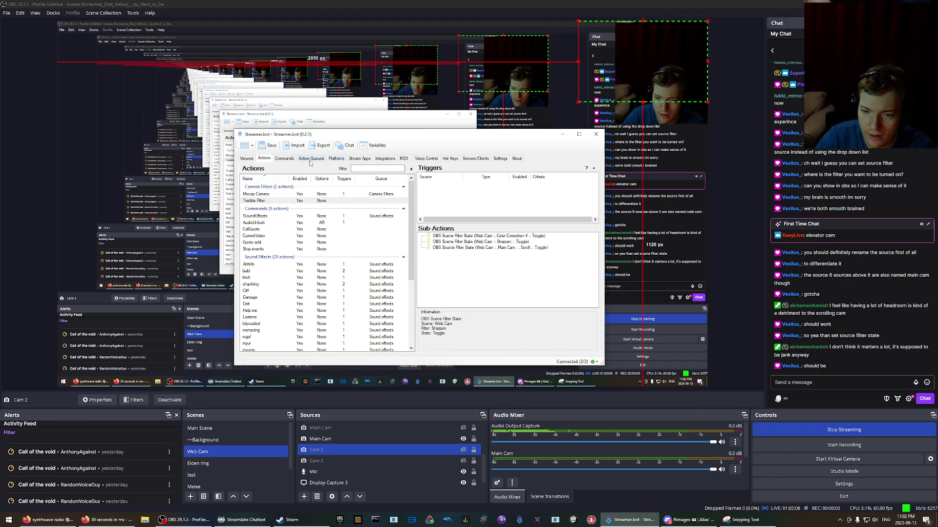
click(351, 159)
click(336, 159)
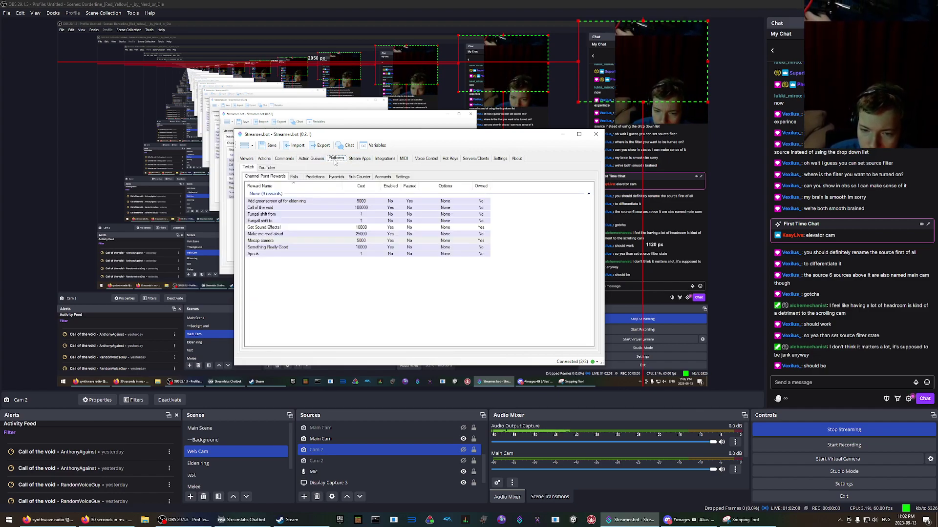
right_click(253, 280)
click(261, 282)
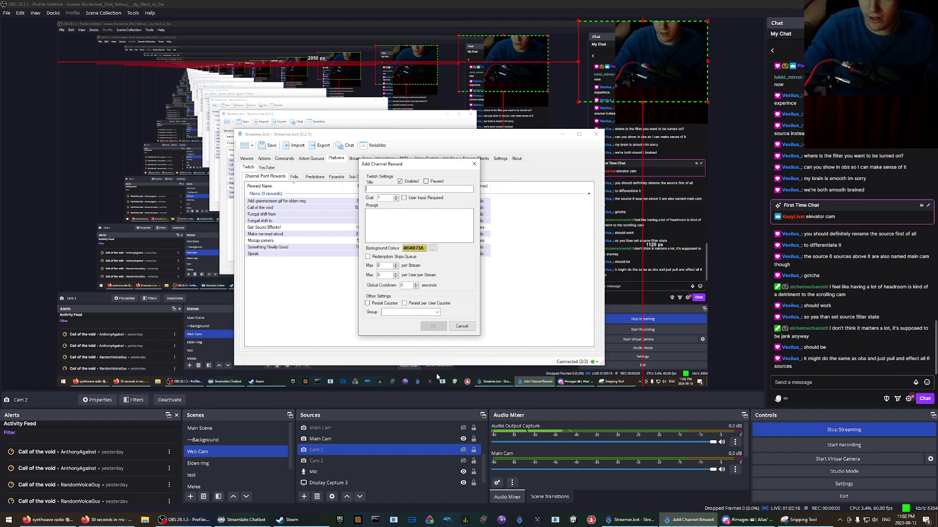
click(462, 326)
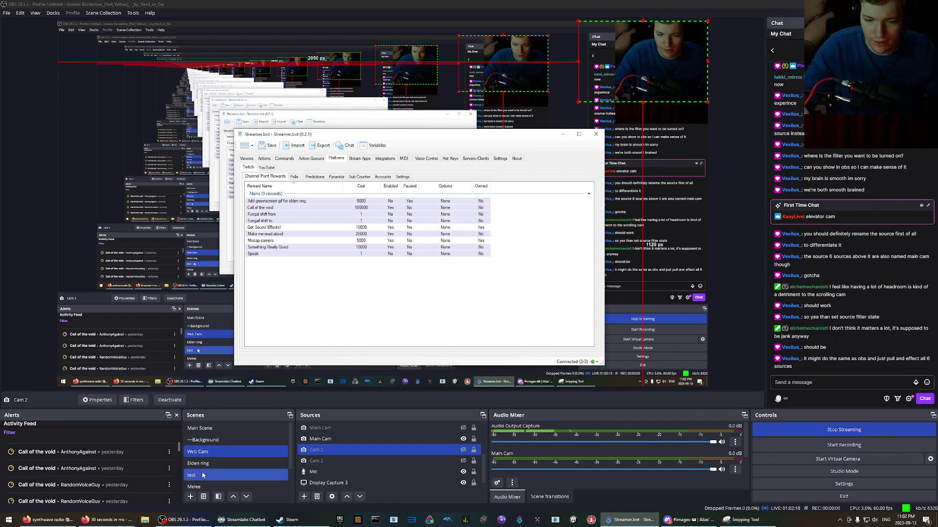
- Switch to OBS and turn on the Web Cam scene's Color Correction 4 and Sharpen filters, with Scroll turned off
scroll(205, 454, down, 1)
right_click(208, 429)
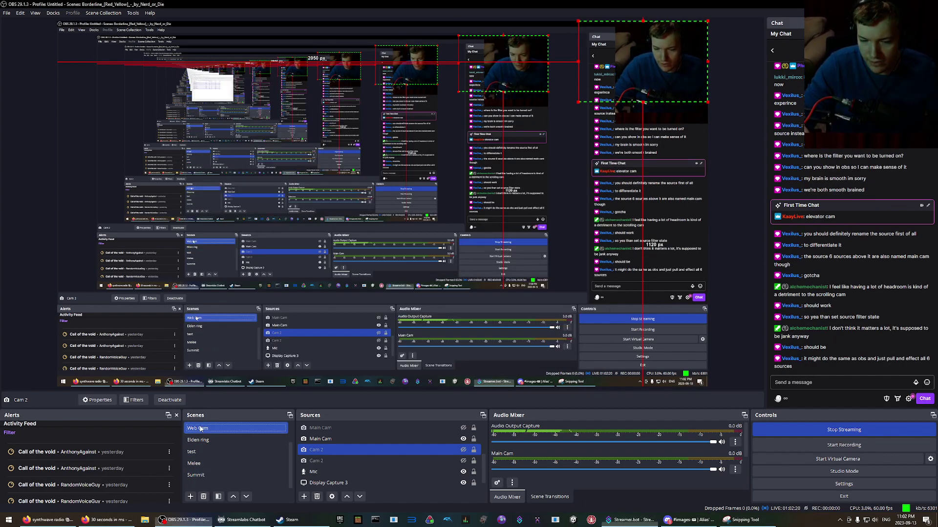
click(217, 382)
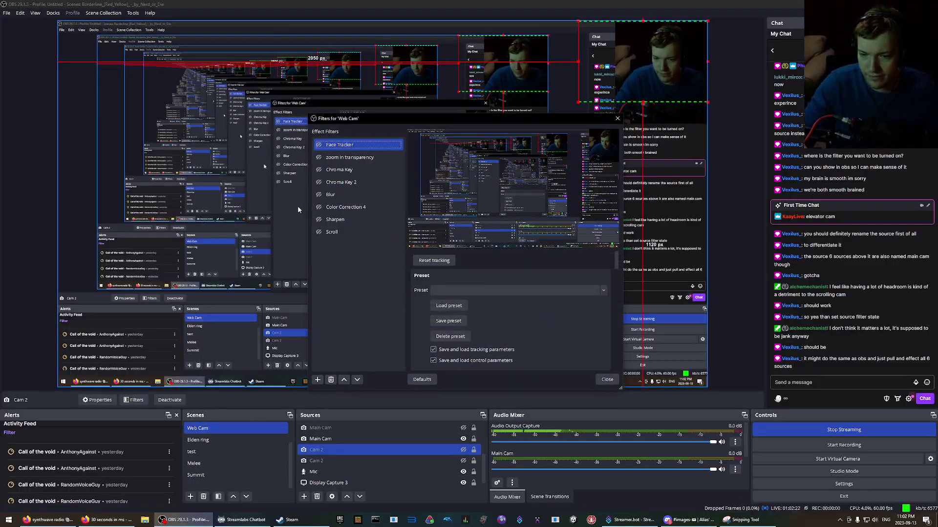
click(319, 233)
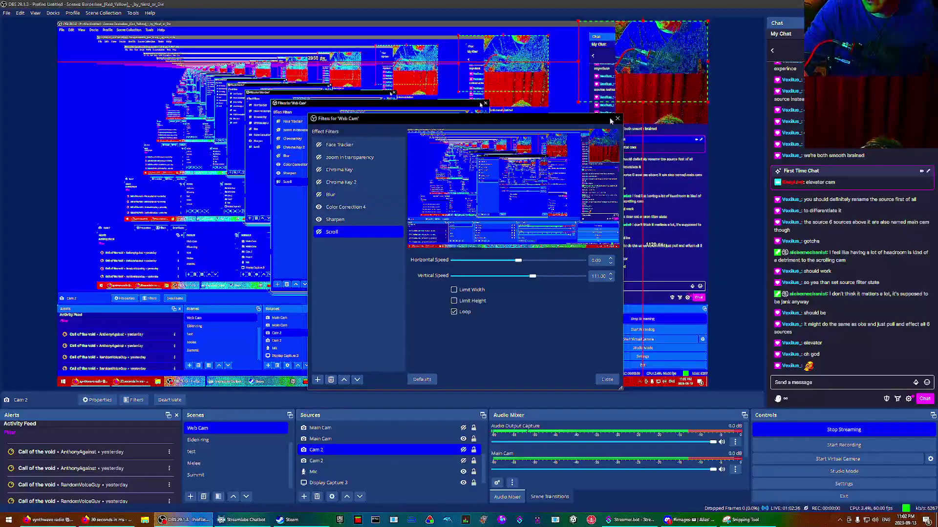
click(616, 119)
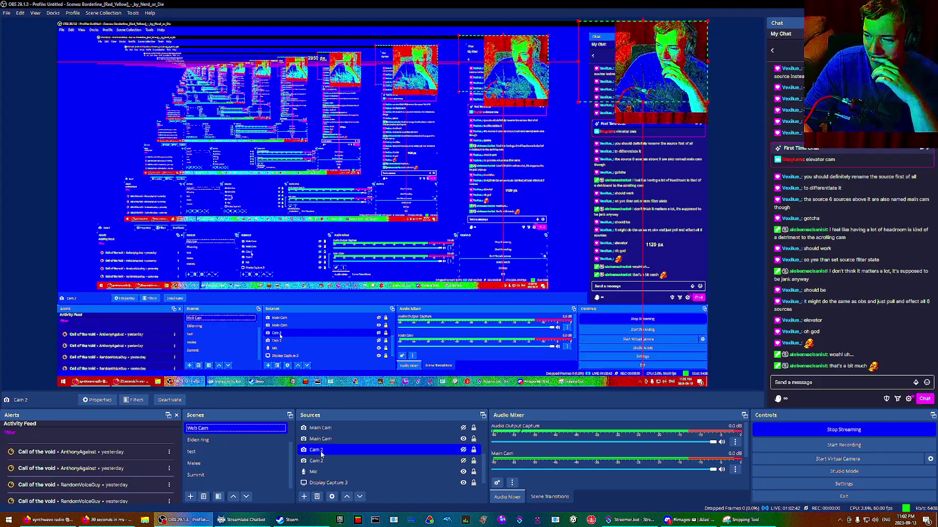
scroll(386, 449, down, 1)
ctrl+click(454, 460)
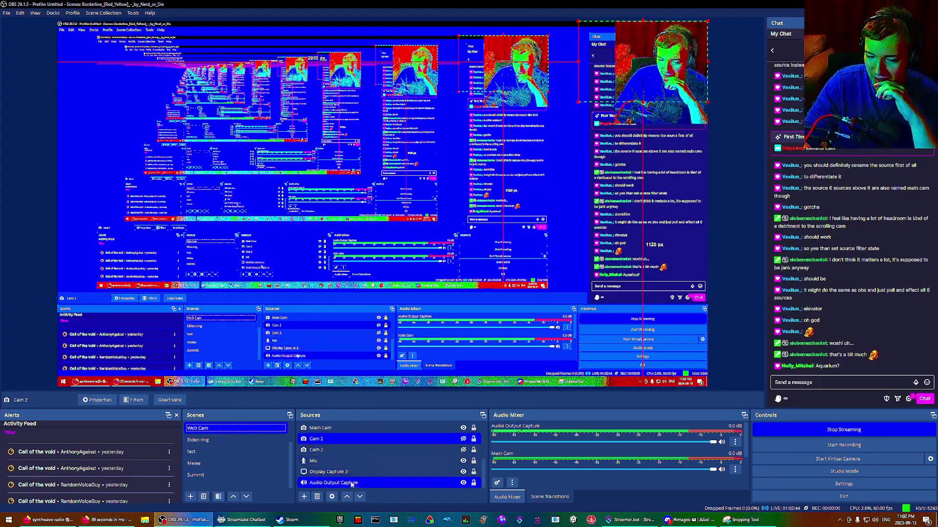